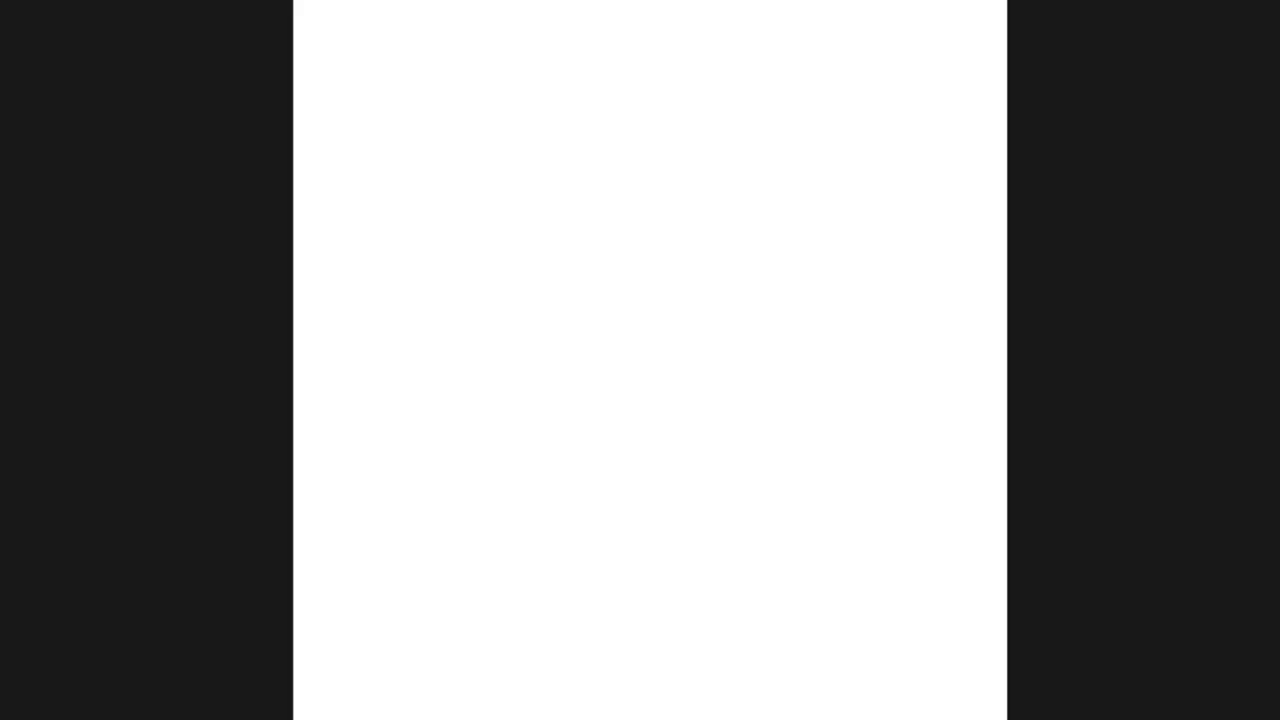
- Add a Hue/Saturation adjustment layer with Lightness -52 to darken the sketch
left_click_drag(711, 390, 324, 393)
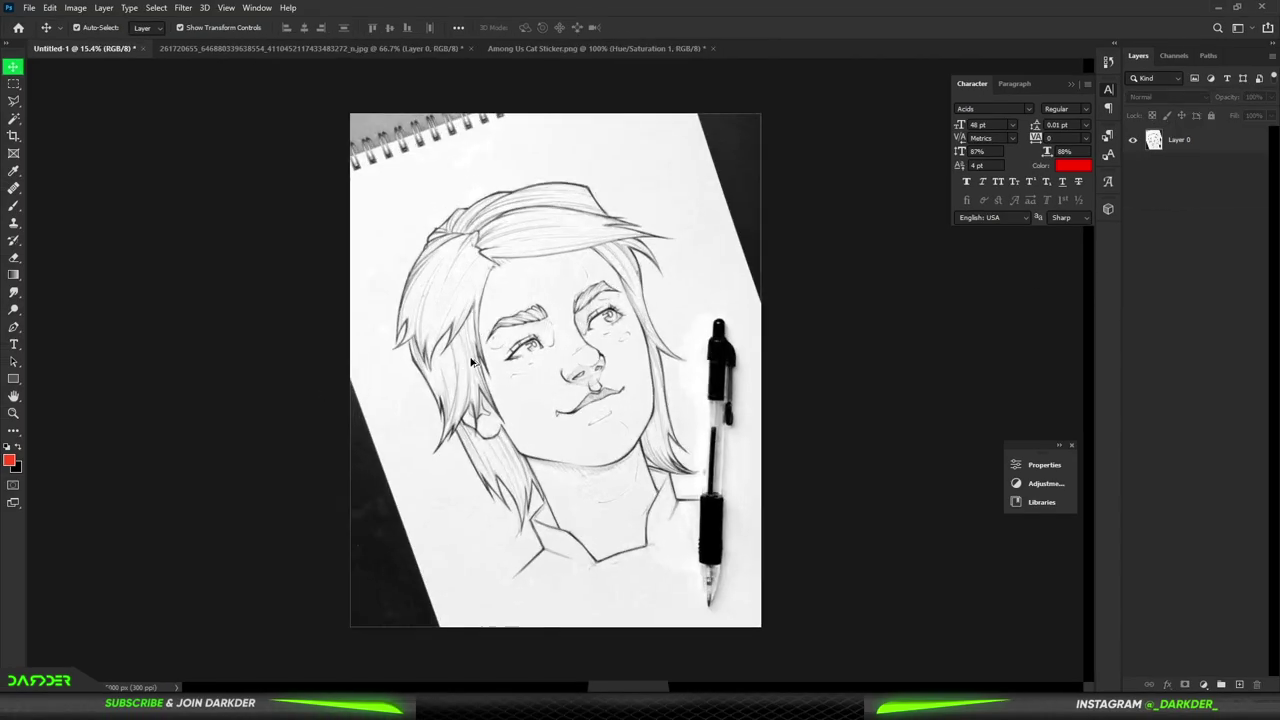
left_click(1203, 684)
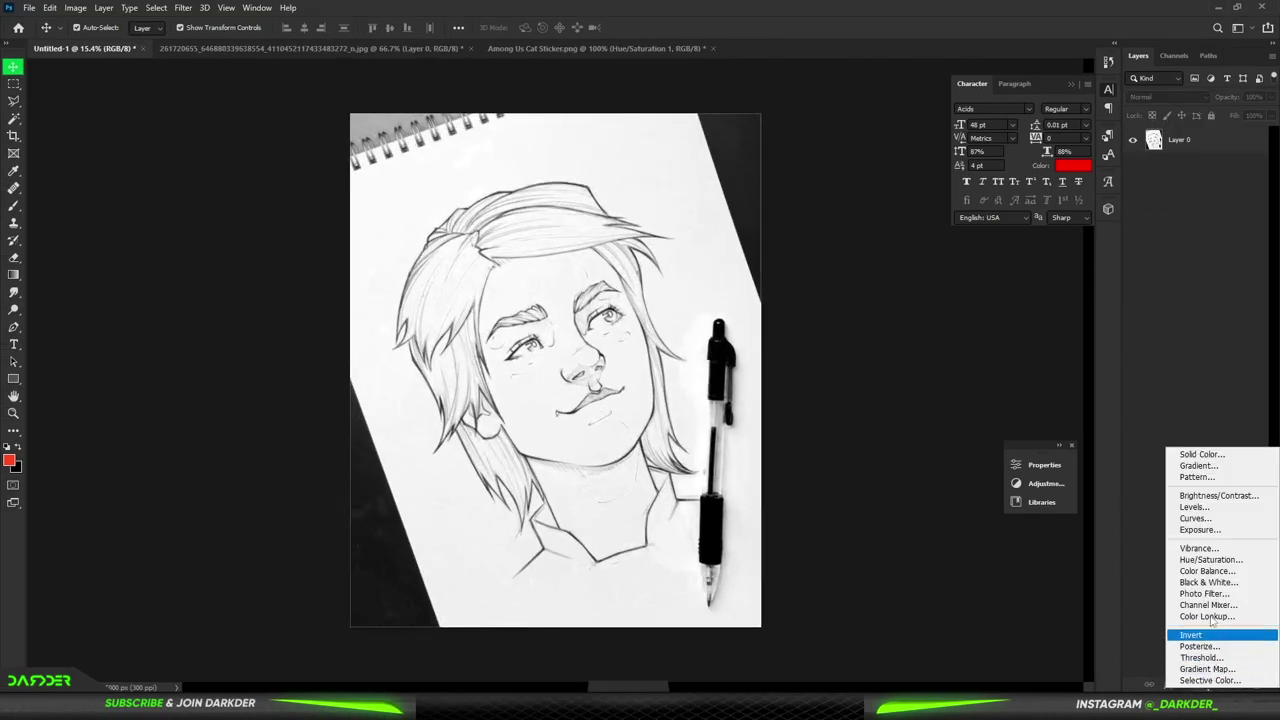
left_click(1211, 560)
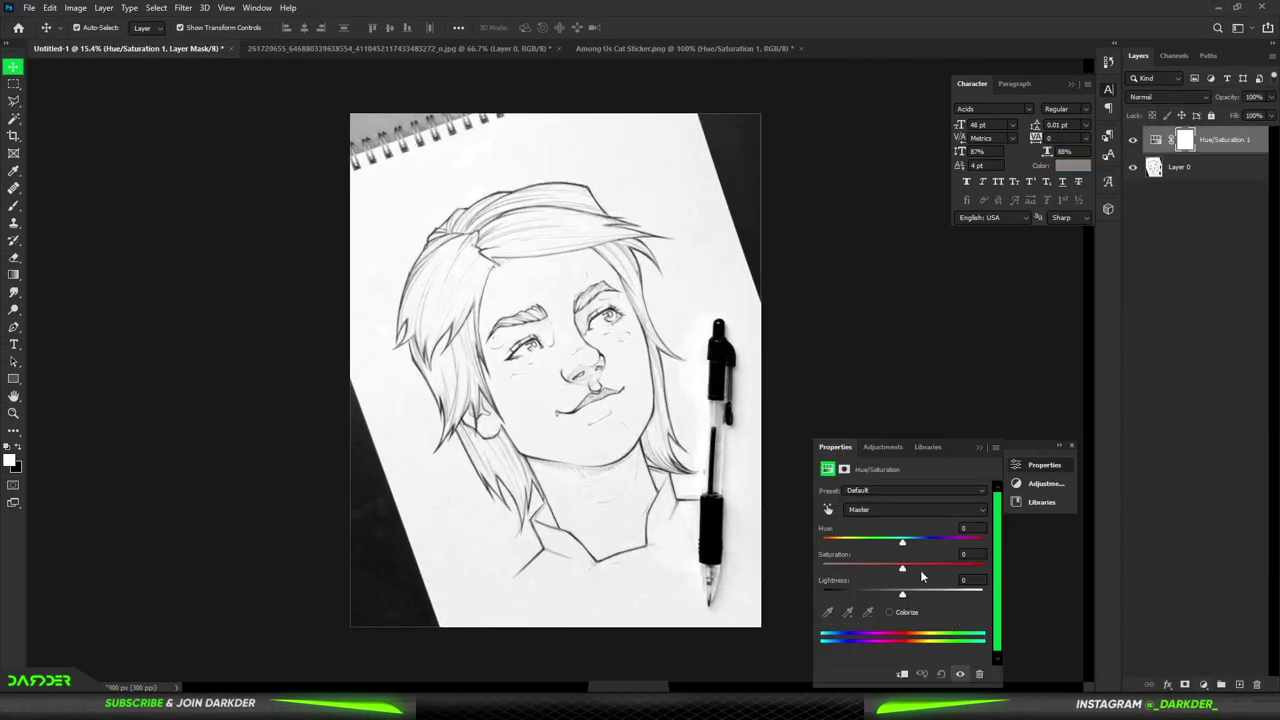
left_click_drag(903, 595, 862, 595)
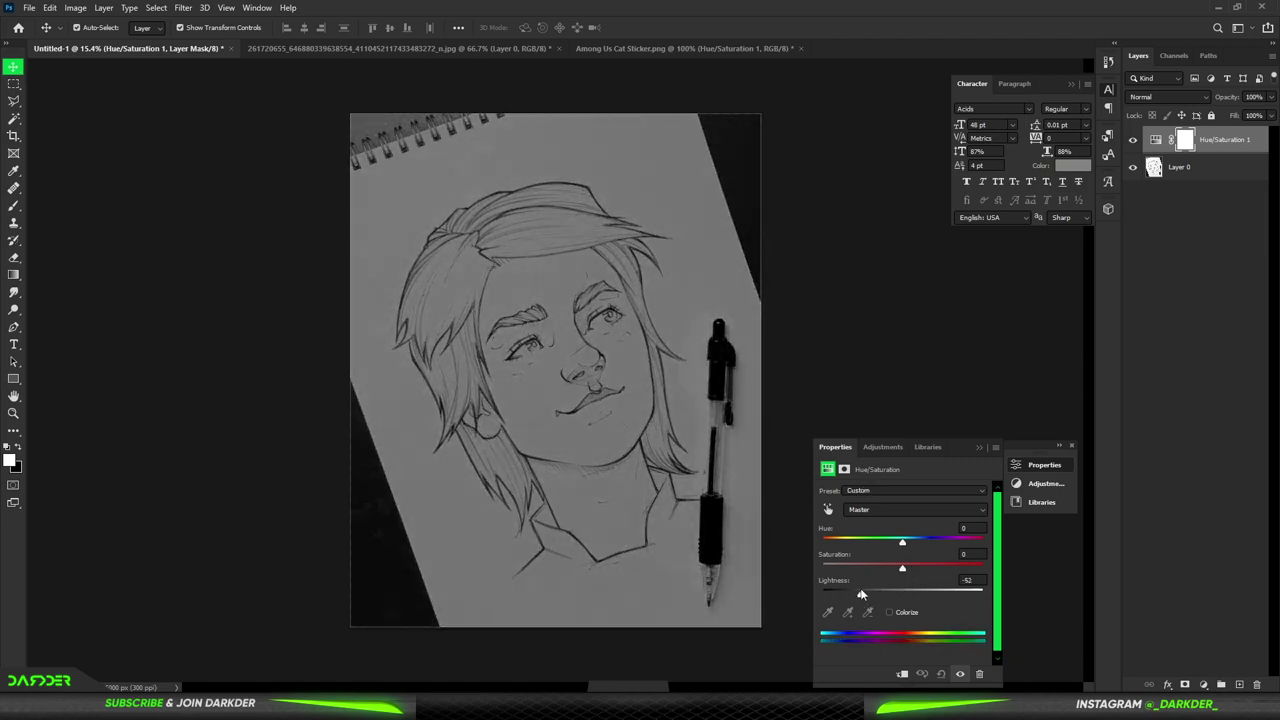
left_click(981, 447)
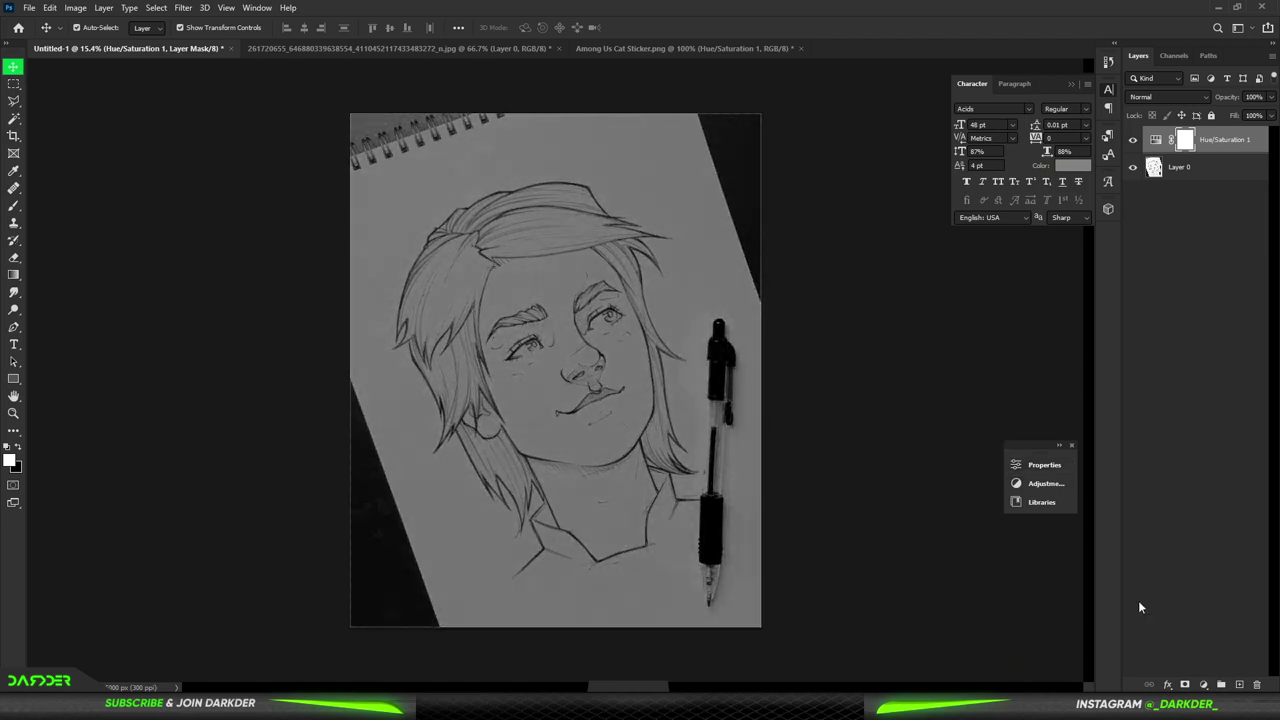
- Add a Curves adjustment layer with the highlights point pulled down
left_click(1205, 685)
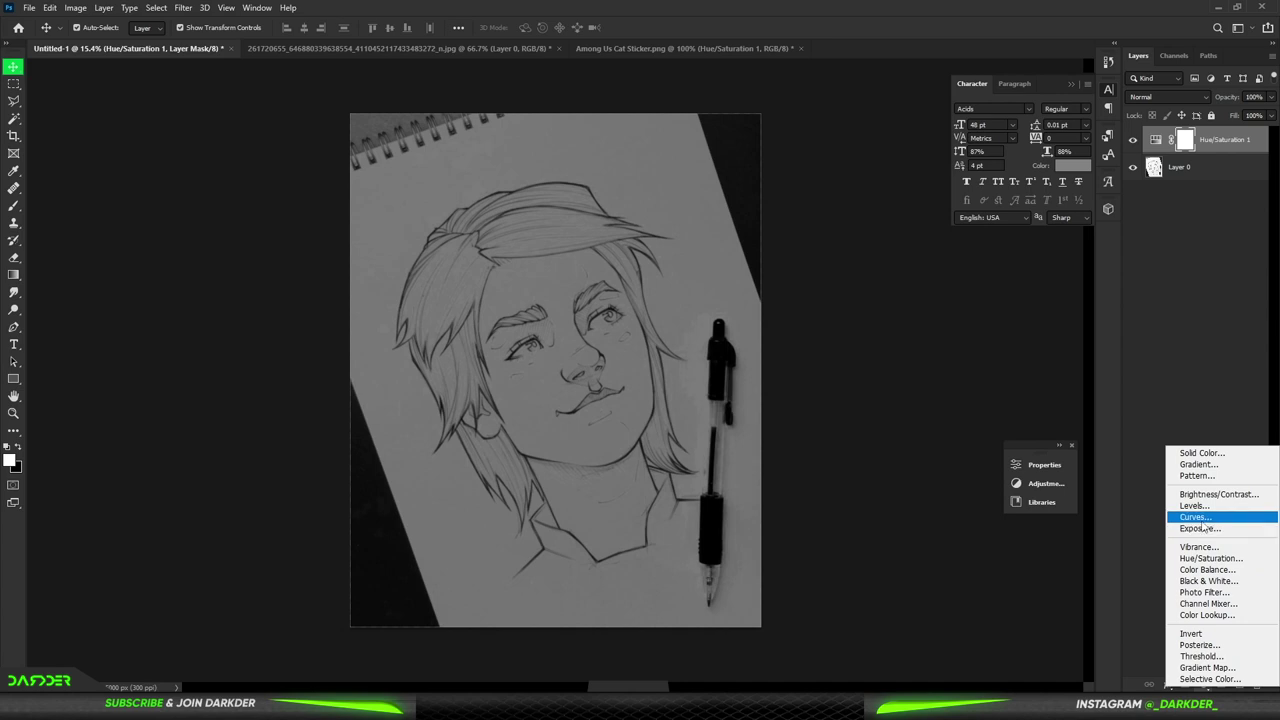
left_click(1198, 518)
left_click_drag(988, 542, 1000, 579)
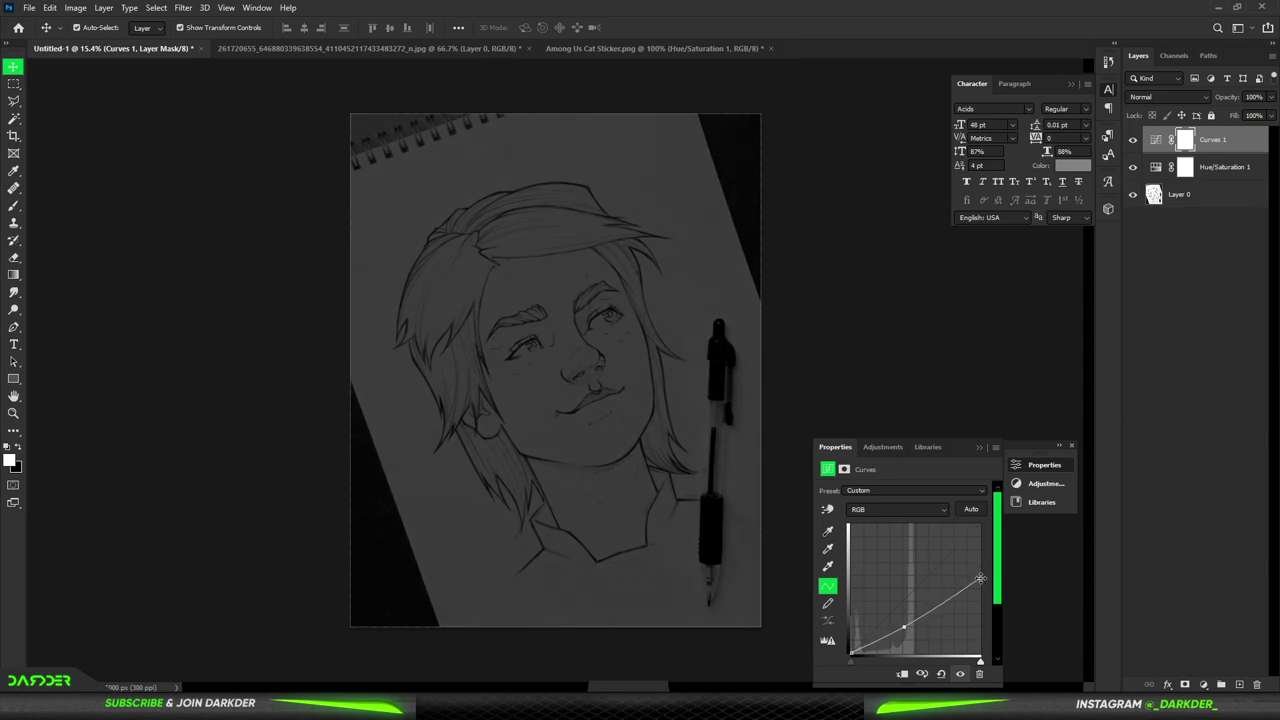
left_click(979, 447)
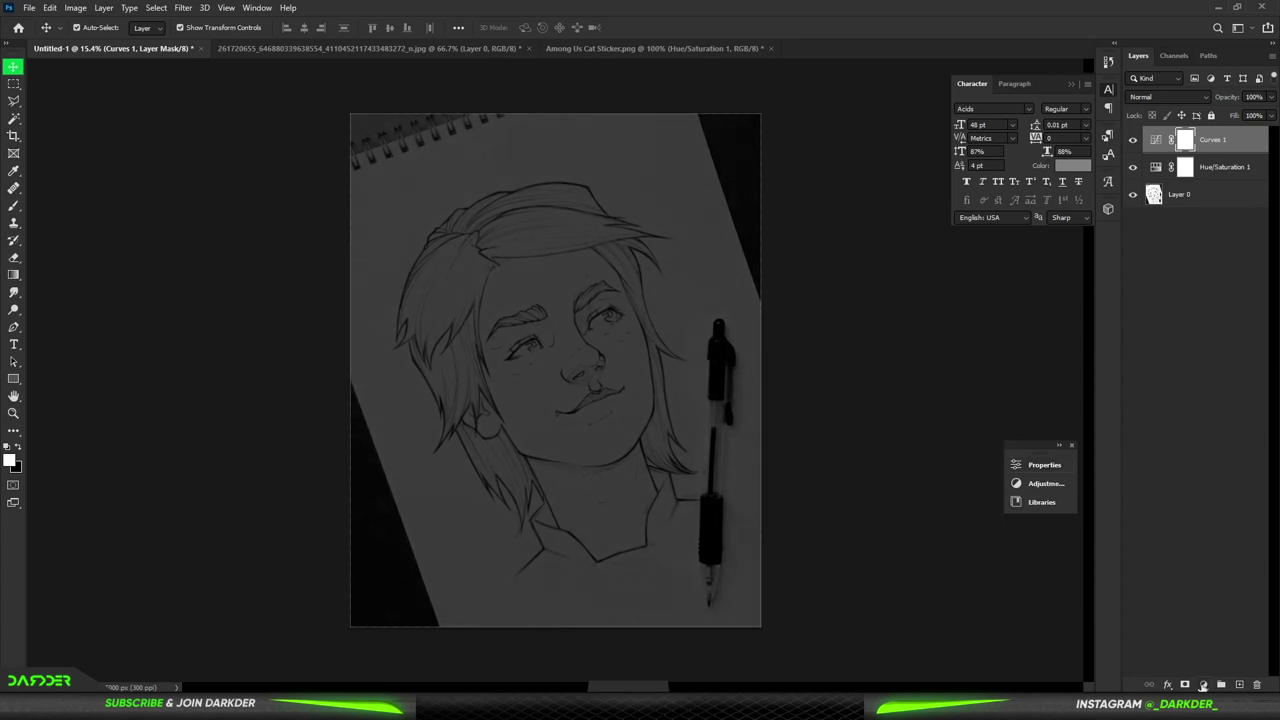
- Add an orange Solid Color fill layer in Linear Dodge (Add) mode
left_click(1203, 685)
left_click(1195, 450)
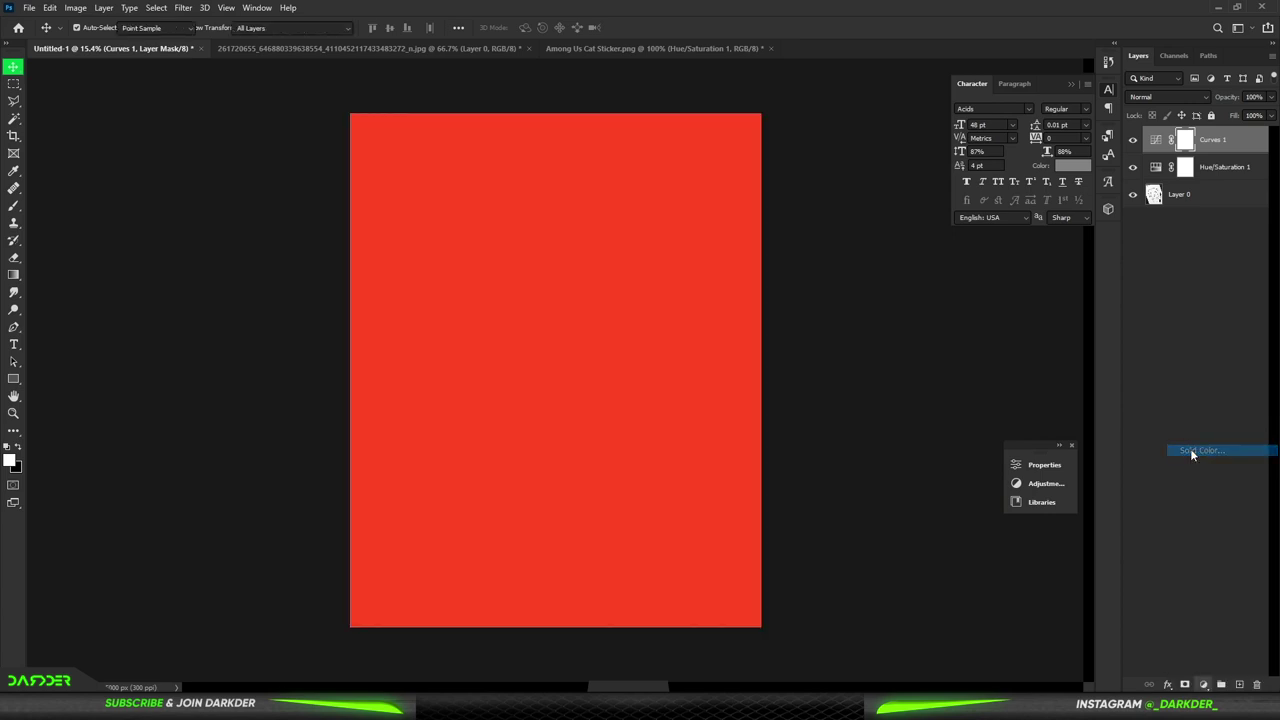
left_click(1043, 257)
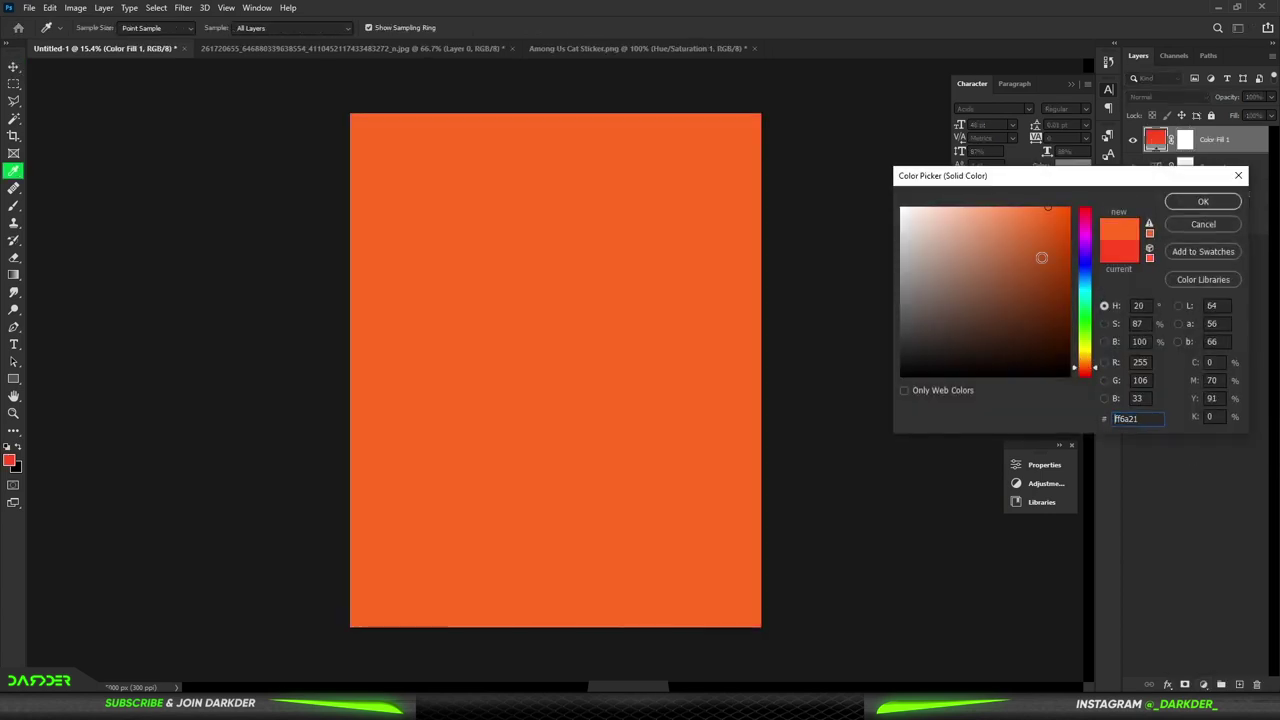
left_click(1203, 201)
left_click(1196, 96)
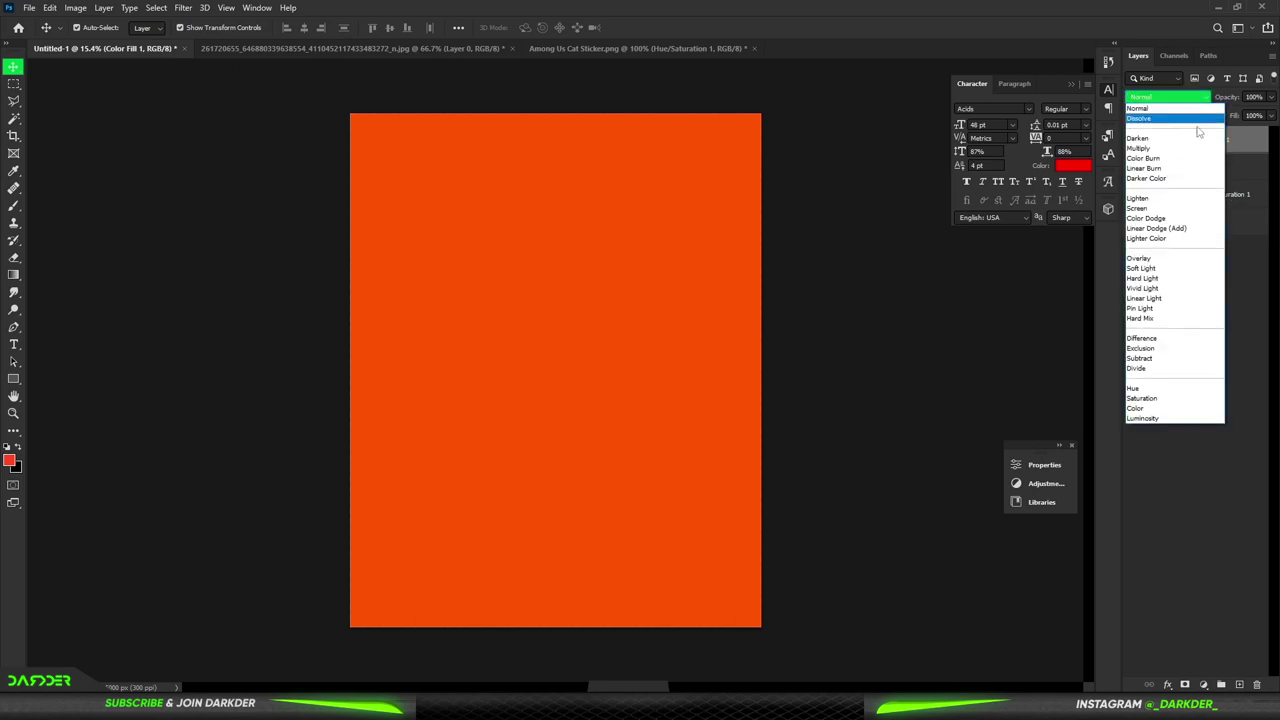
left_click(1181, 229)
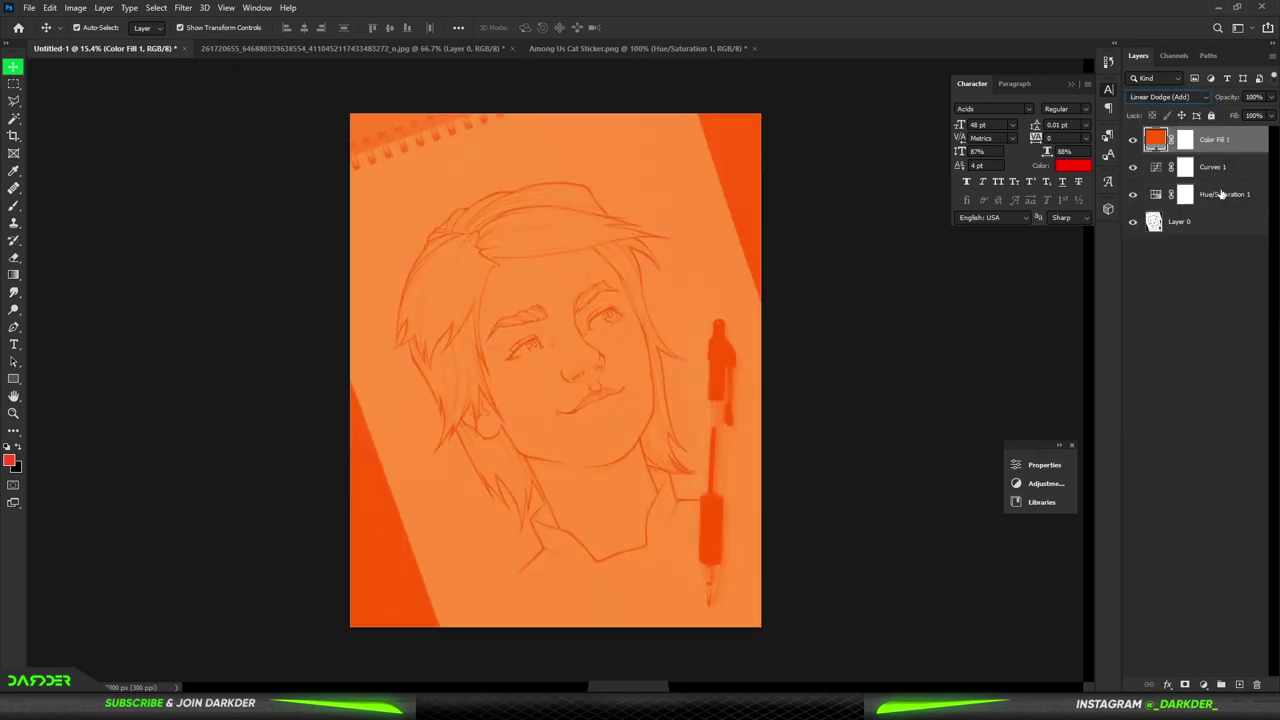
- Set Color Fill 1's Underlying Layer black Blend If slider to 66, then select its mask
double_click(1249, 143)
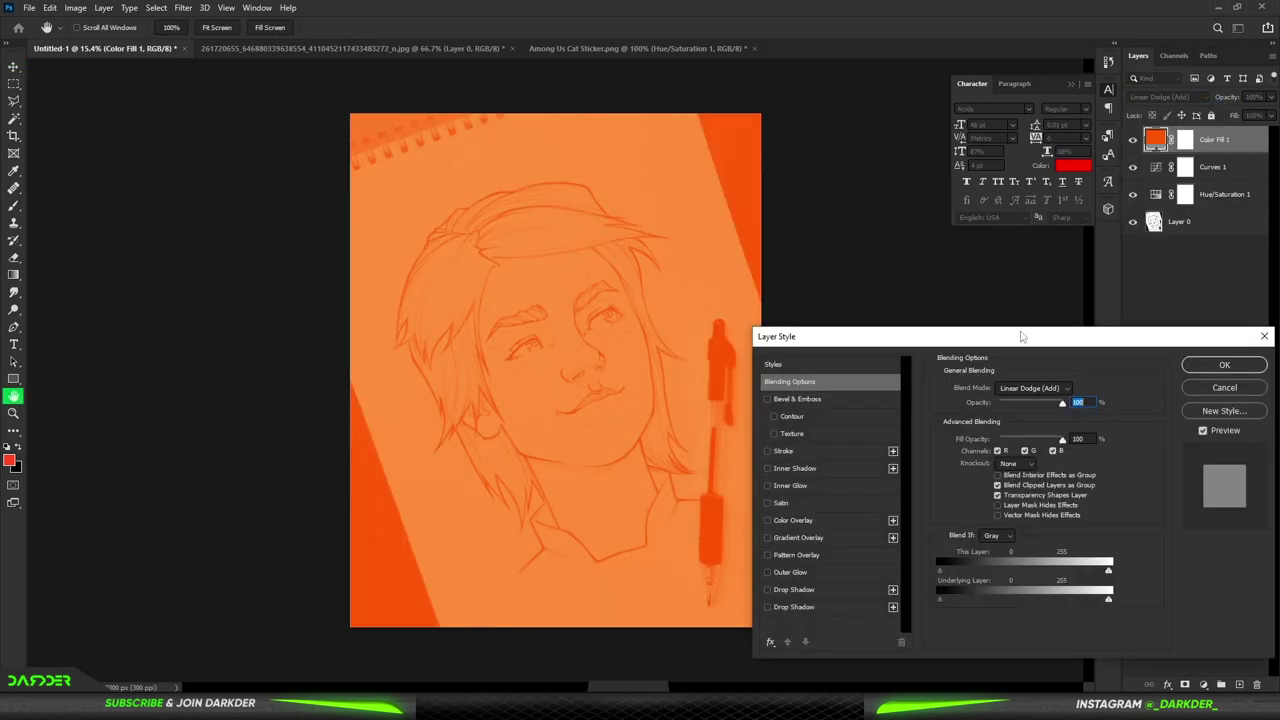
left_click_drag(953, 598, 982, 598)
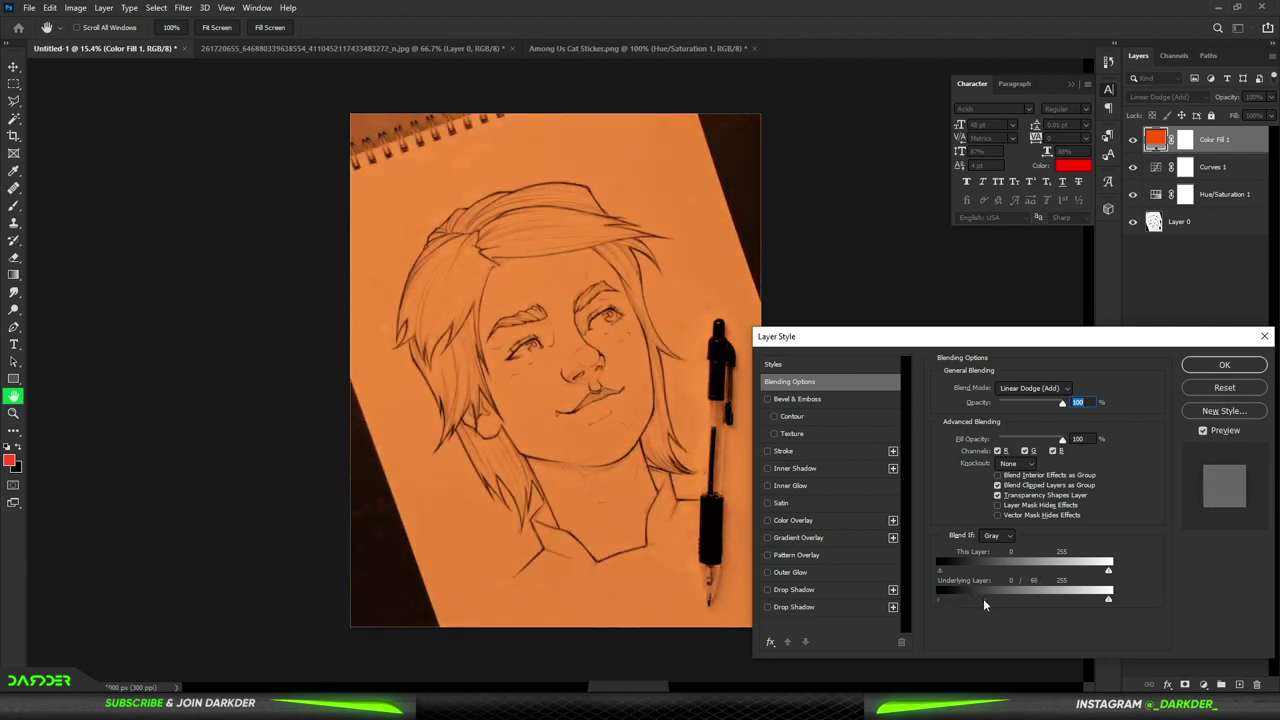
left_click(1226, 365)
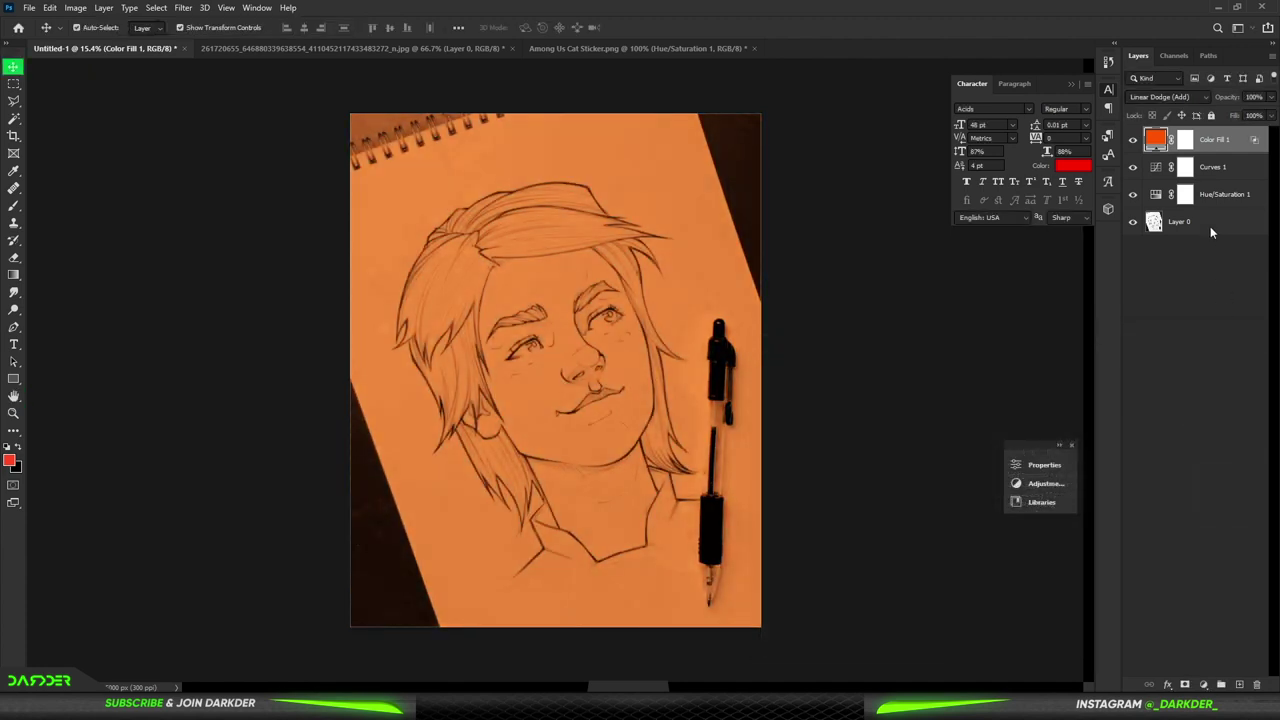
left_click(1185, 141)
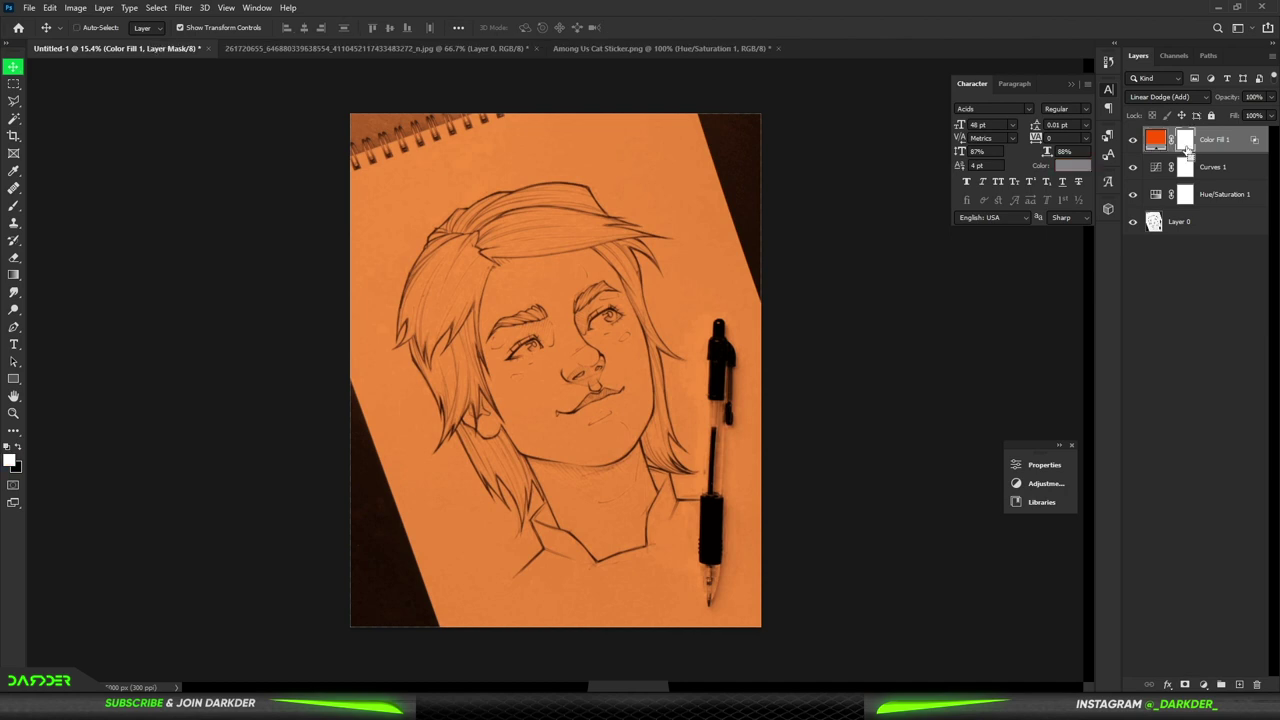
- Invert the orange fill mask and paint white over the front hair lock at full flow
key("ctrl+i")
left_click(15, 208)
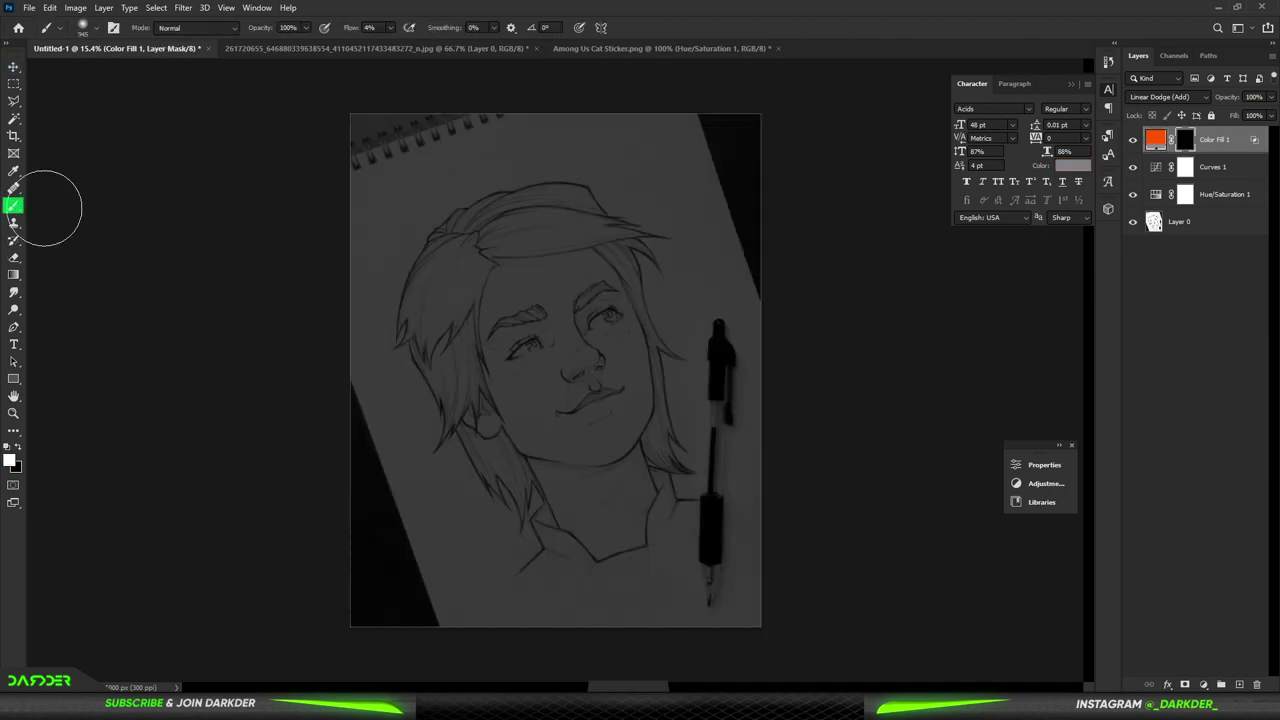
scroll(519, 230, "up", 2)
scroll(490, 200, "up", 2)
scroll(470, 180, "up", 2)
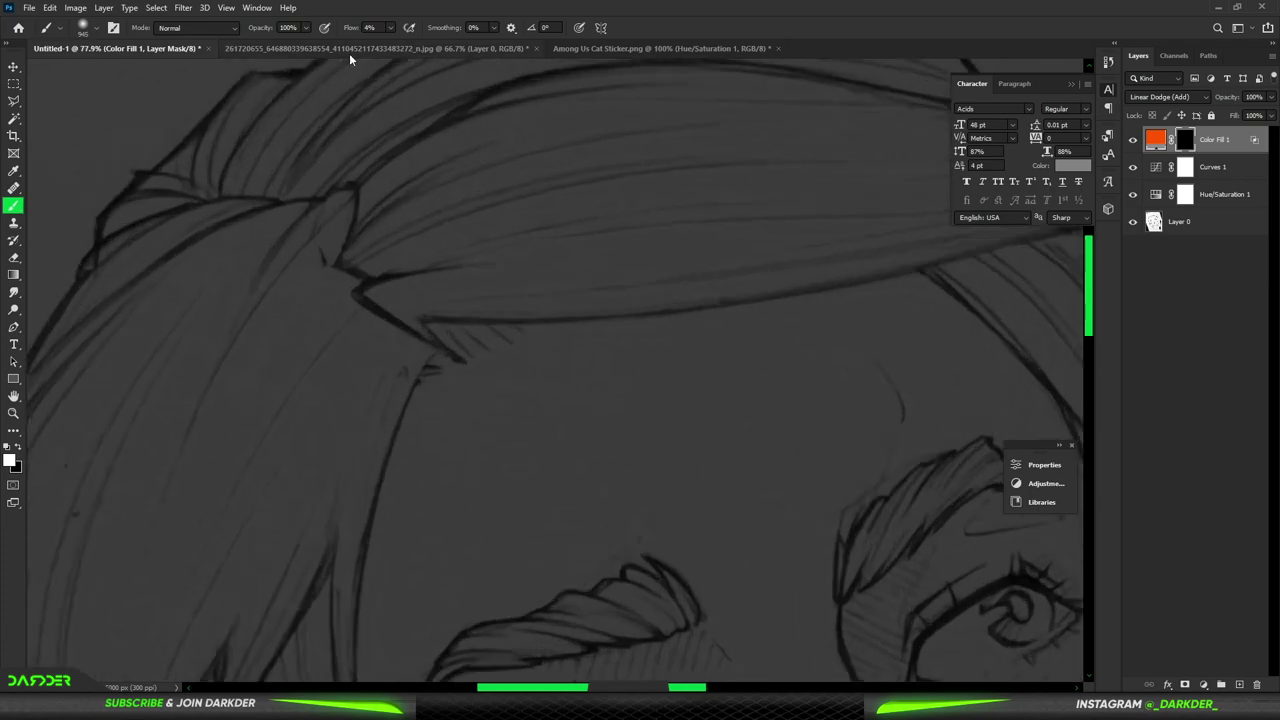
left_click_drag(347, 30, 445, 30)
left_click_drag(543, 194, 591, 190)
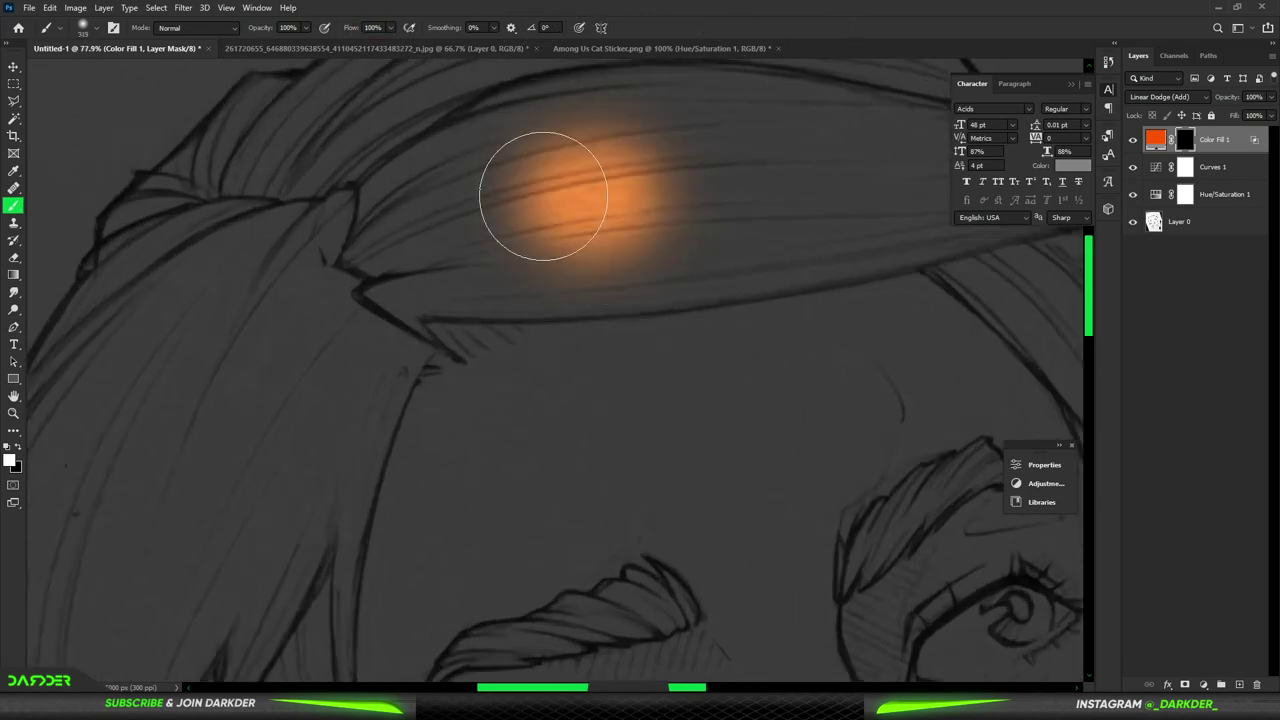
scroll(591, 190, "up", 2)
scroll(560, 180, "up", 1)
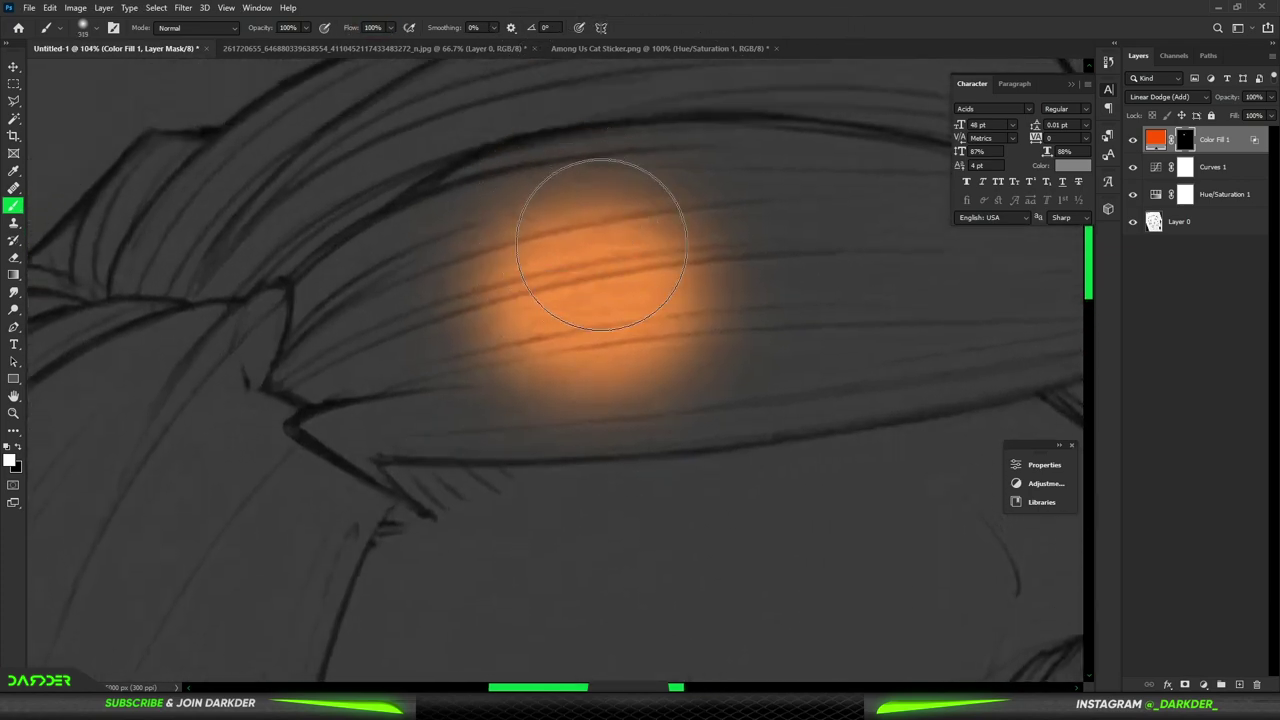
mouse_move(614, 200)
left_mouse_down()
mouse_move(540, 187)
mouse_move(528, 170)
mouse_move(317, 277)
mouse_move(285, 365)
mouse_move(310, 415)
mouse_move(378, 478)
mouse_move(400, 420)
mouse_move(366, 320)
mouse_move(486, 371)
mouse_move(458, 284)
mouse_move(757, 177)
mouse_move(651, 366)
mouse_move(757, 337)
mouse_move(575, 265)
mouse_move(550, 395)
mouse_move(443, 429)
left_mouse_up()
key("bracketright")
key("bracketright")
key("bracketright")
- Smudge the orange hair lock into sharp pointed strand tips extending right
key("r")
left_click_drag(700, 257, 794, 273)
mouse_move(680, 290)
left_mouse_down()
mouse_move(835, 282)
mouse_move(871, 294)
left_mouse_up()
left_click_drag(700, 318, 948, 314)
left_click_drag(648, 344, 900, 352)
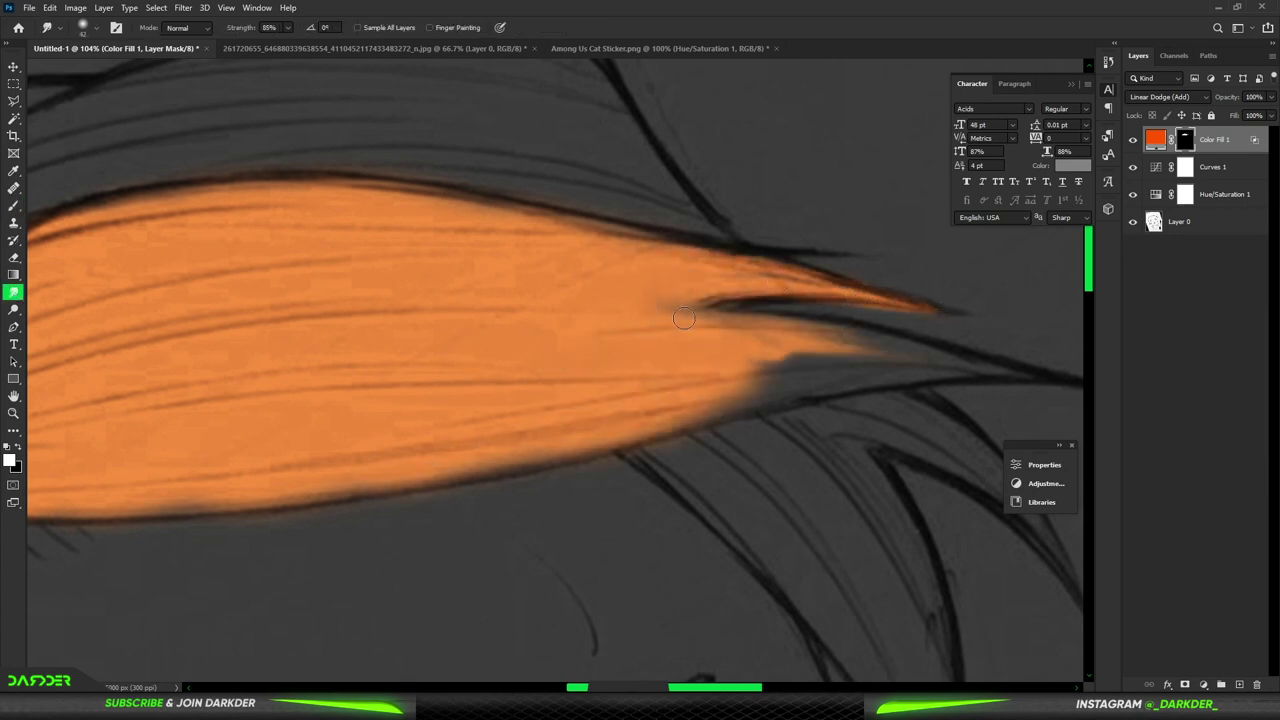
left_click_drag(644, 310, 900, 352)
left_click_drag(700, 395, 903, 369)
mouse_move(820, 370)
left_mouse_down()
mouse_move(980, 366)
mouse_move(1020, 388)
left_mouse_up()
- Return to the Brush tool and begin adding another solid colour fill layer
scroll(927, 381, "down", 5)
scroll(614, 157, "down", 5)
scroll(436, 230, "up", 3)
left_click(14, 207)
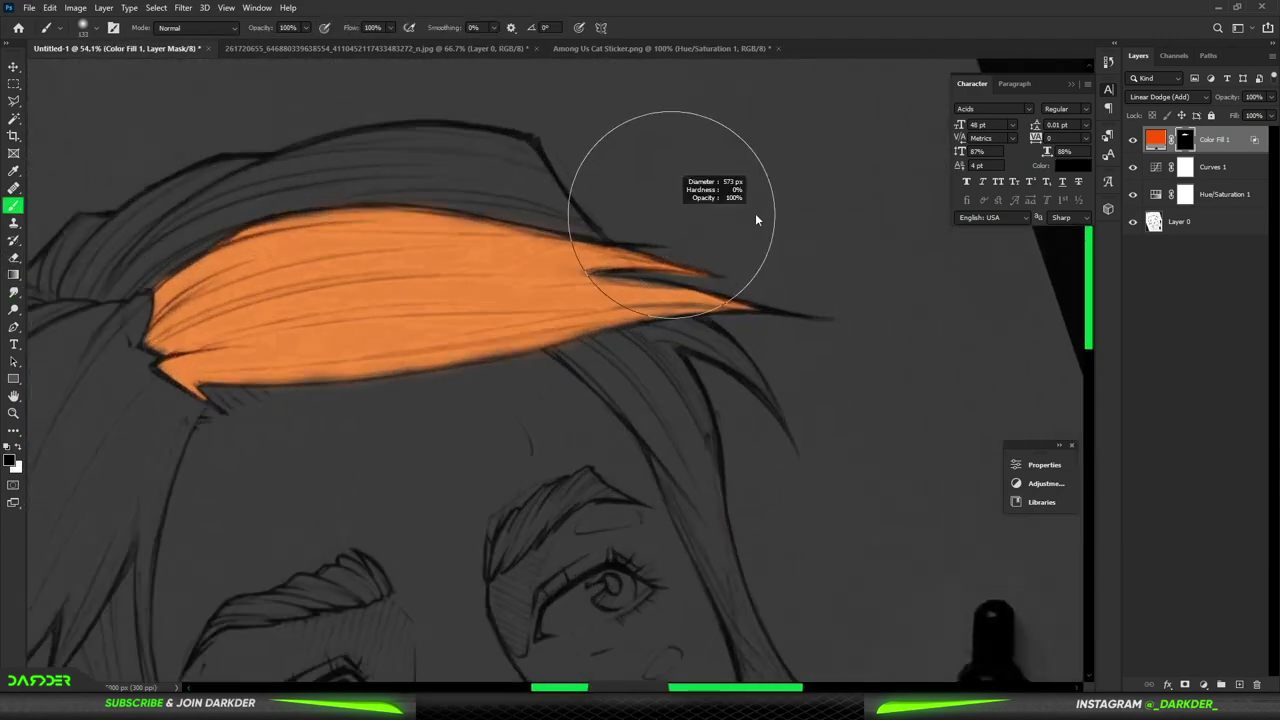
scroll(700, 423, "down", 2)
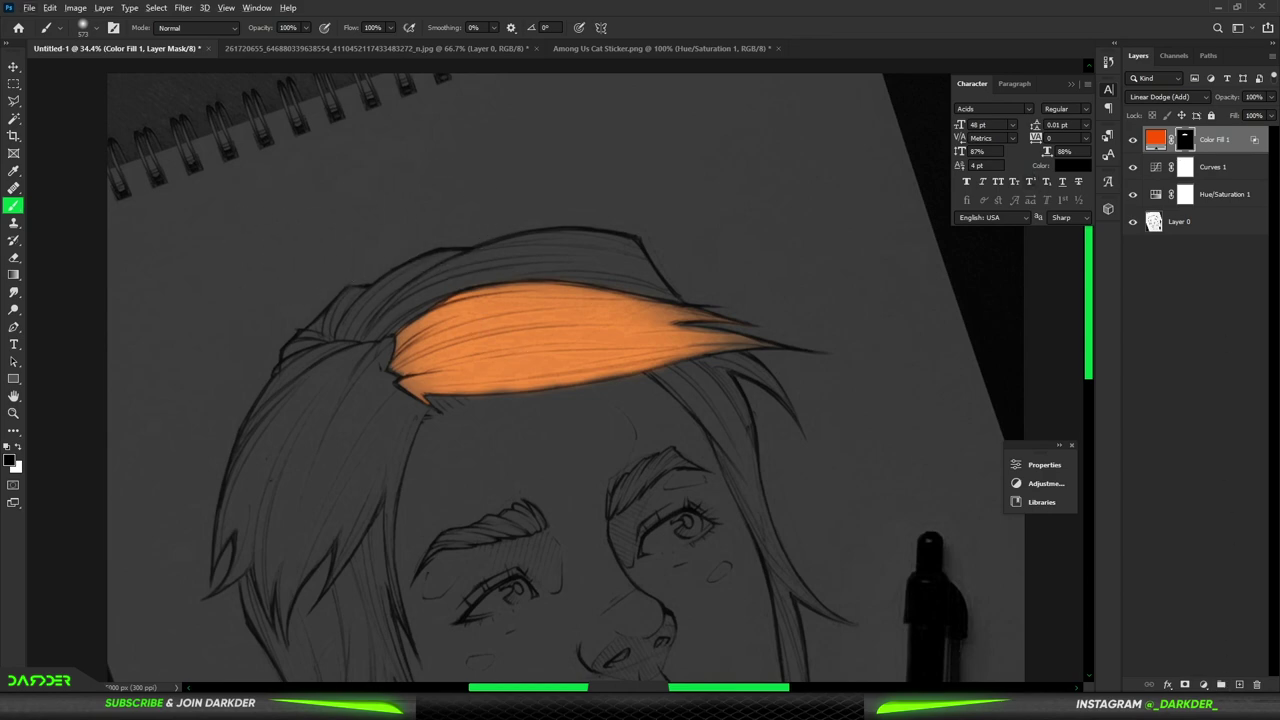
left_click(1203, 685)
- Add a red Solid Color fill in Color Dodge mode, then shift its colour toward orange
left_click(1200, 459)
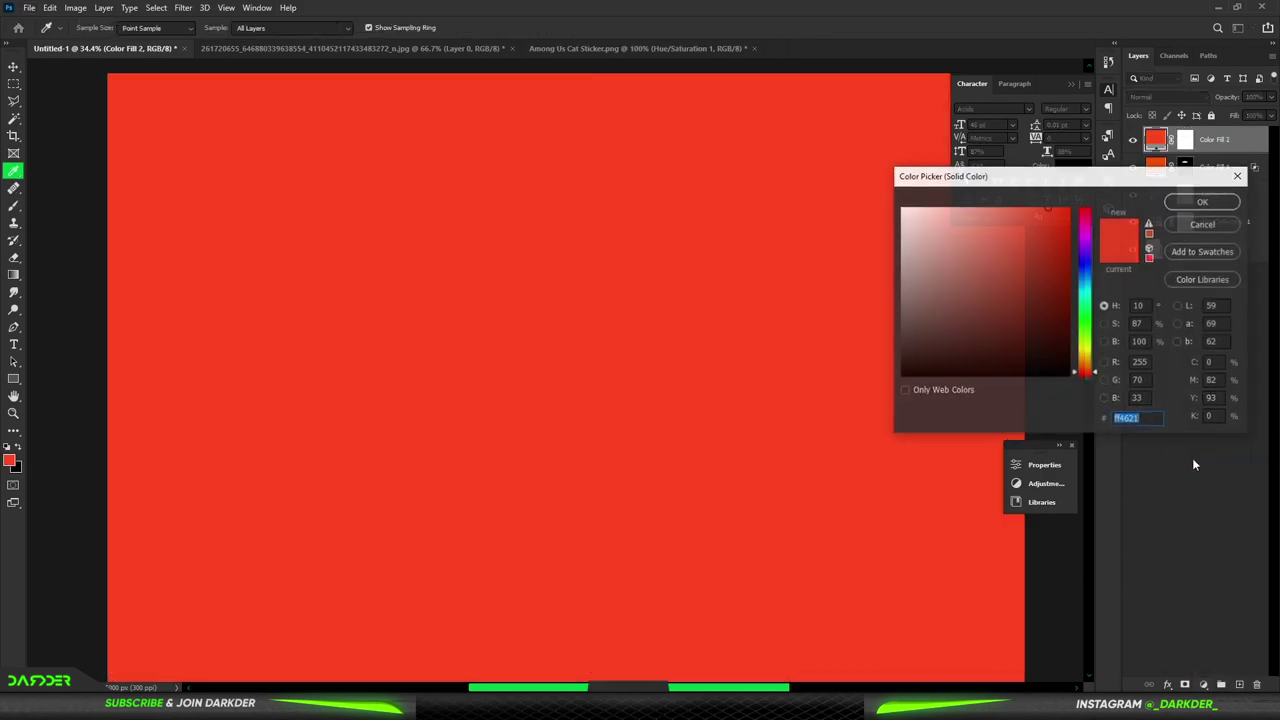
left_click_drag(1054, 259, 1069, 208)
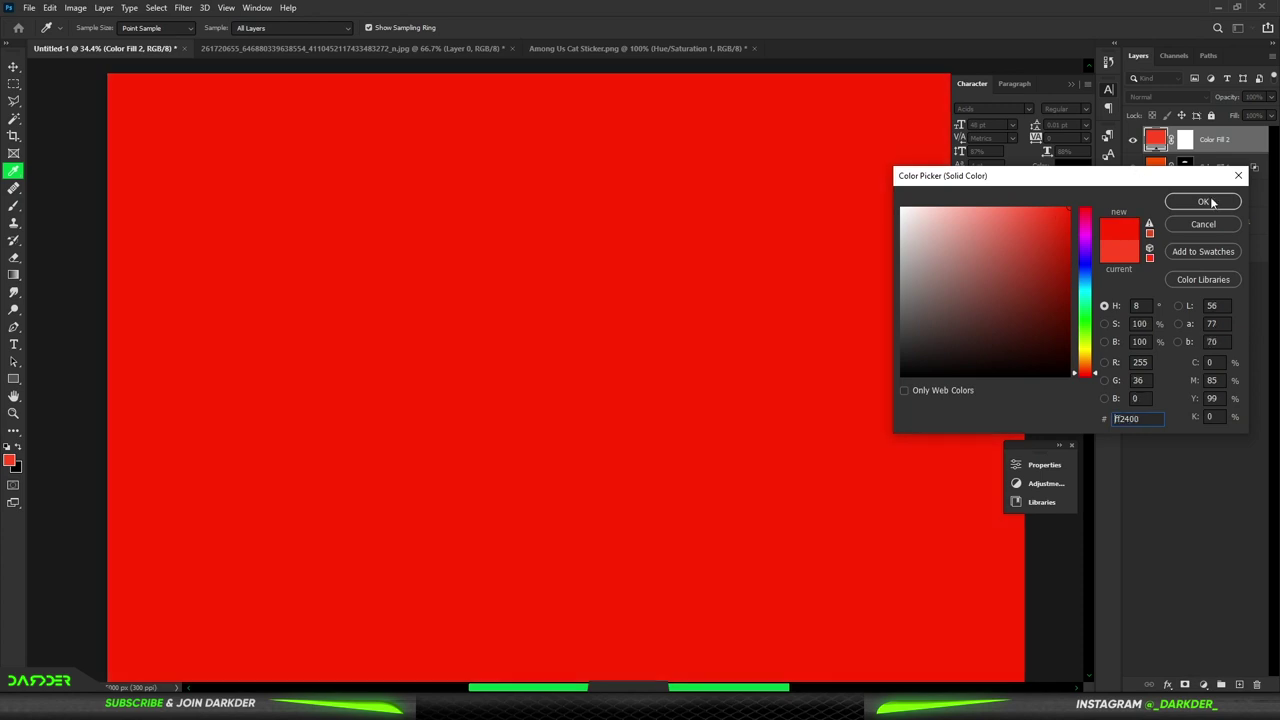
left_click(1203, 201)
left_click(1175, 97)
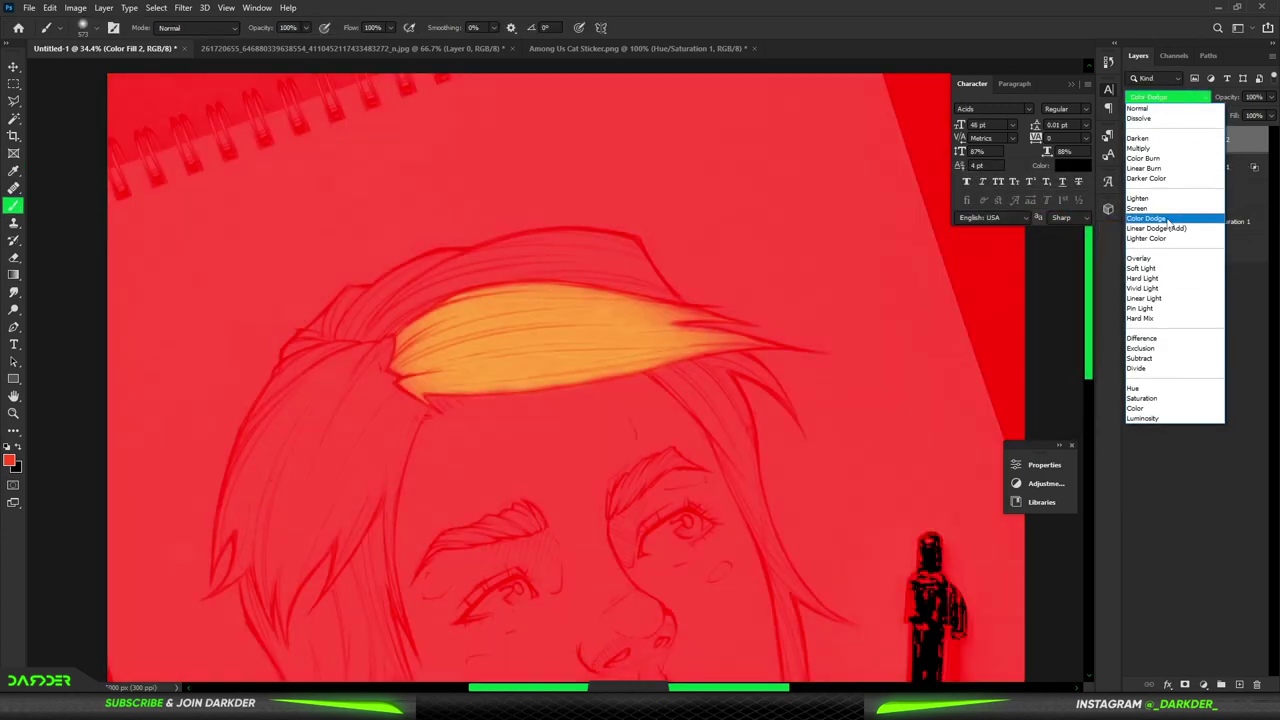
left_click(1168, 220)
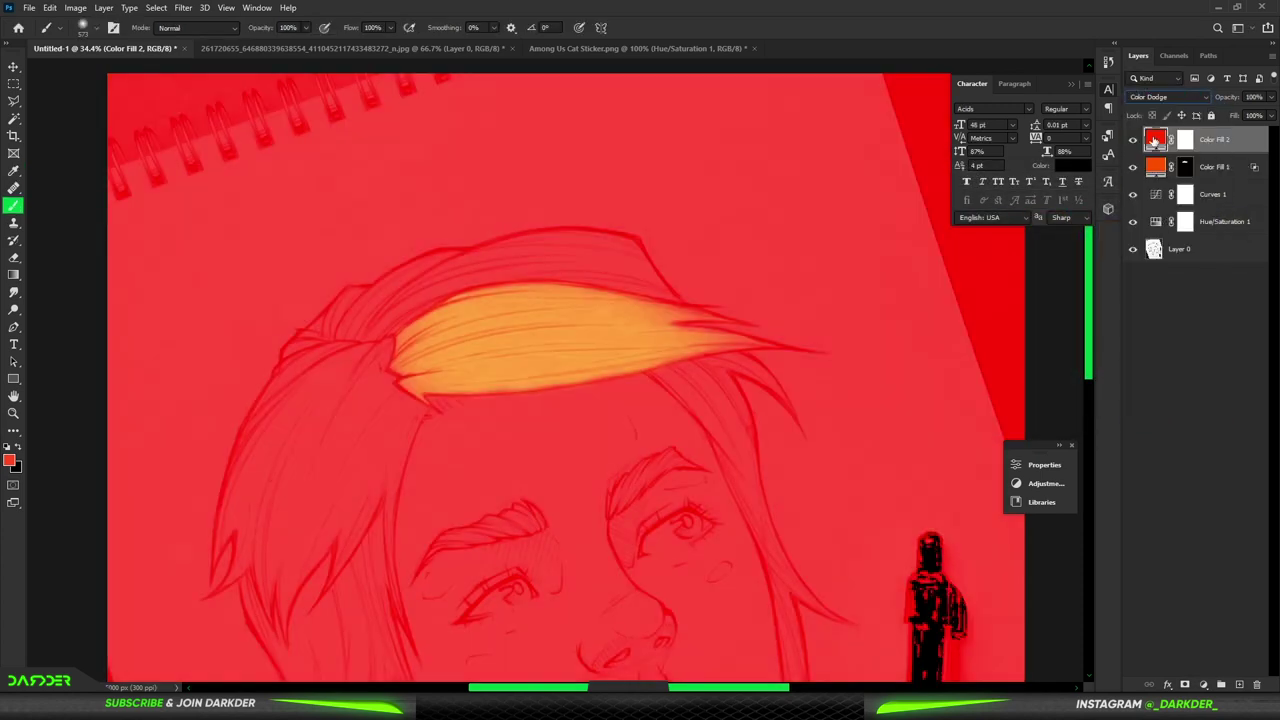
double_click(1155, 140)
left_click_drag(1088, 375, 1088, 370)
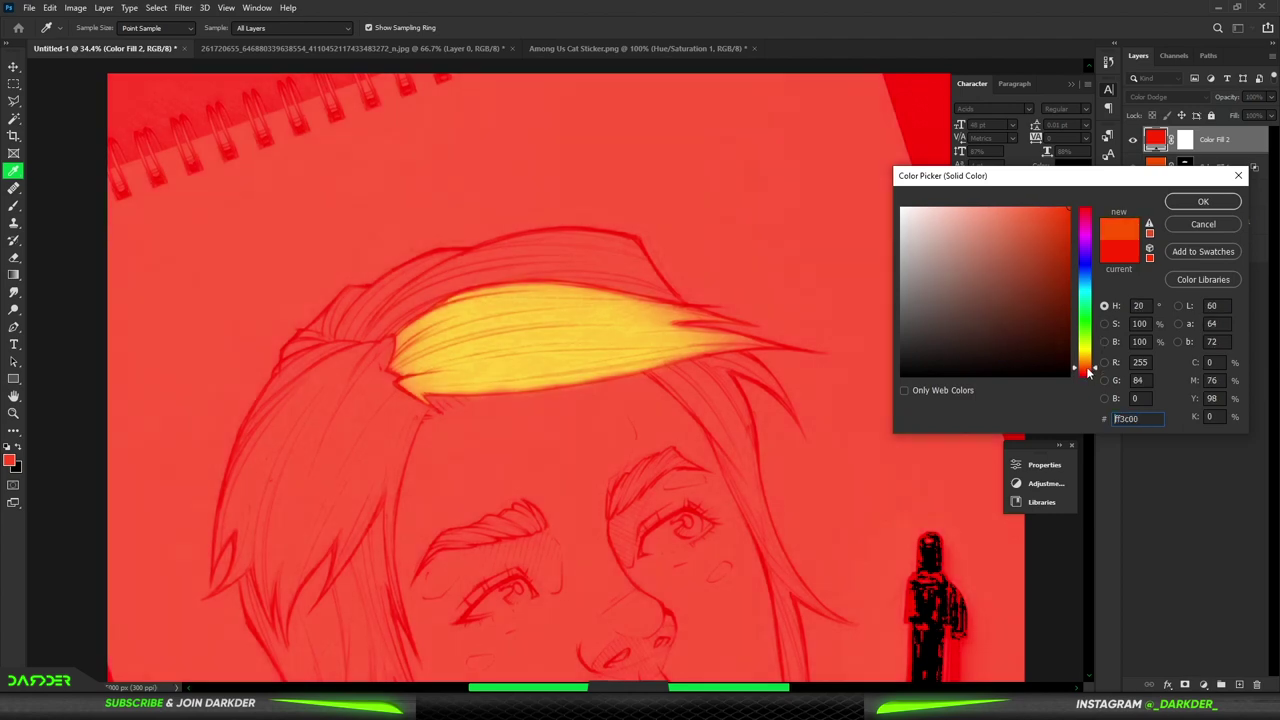
left_click(1204, 202)
- Invert Color Fill 2's mask and paint a white glow over the top hair strand
left_click(1186, 140)
key("ctrl+i")
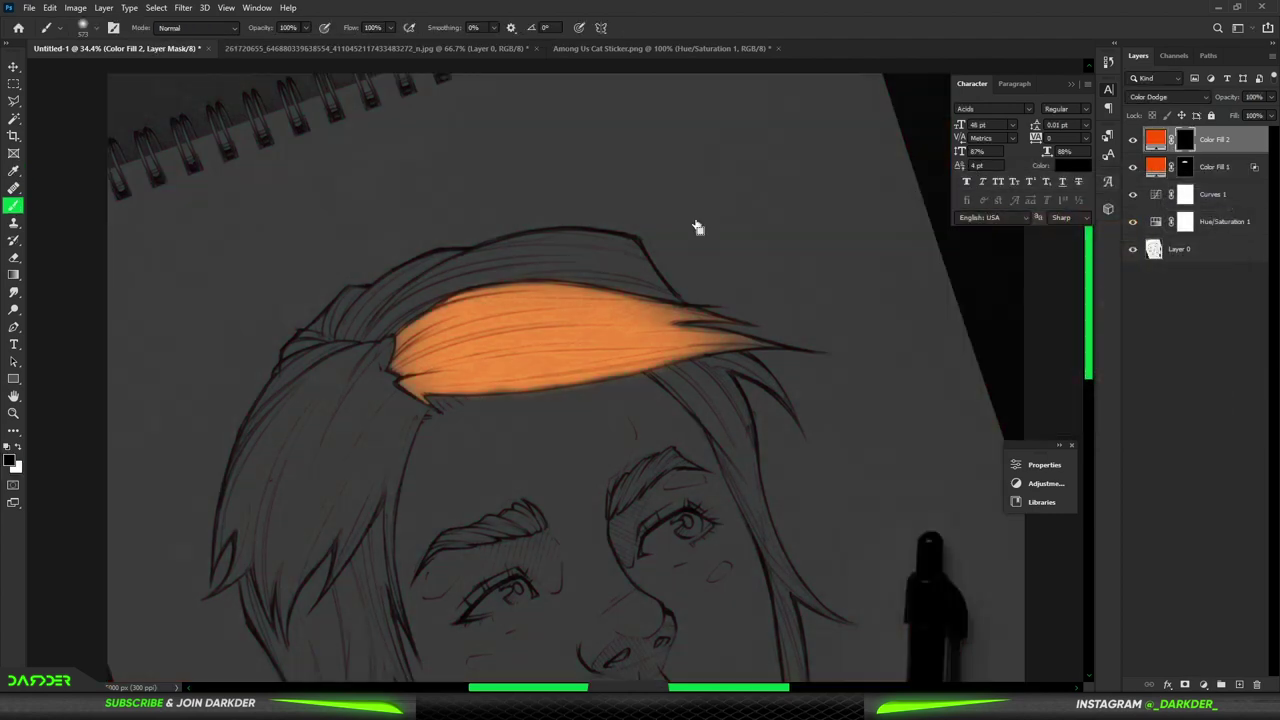
key("x")
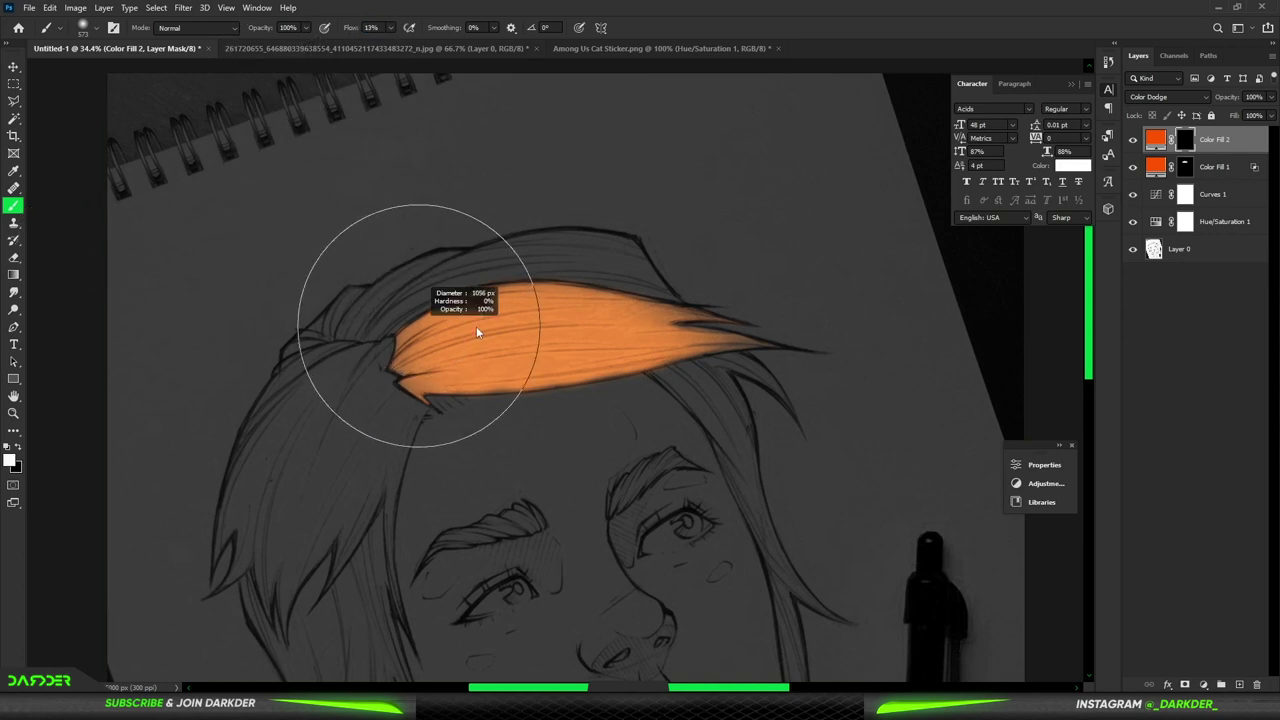
left_click_drag(443, 329, 512, 337)
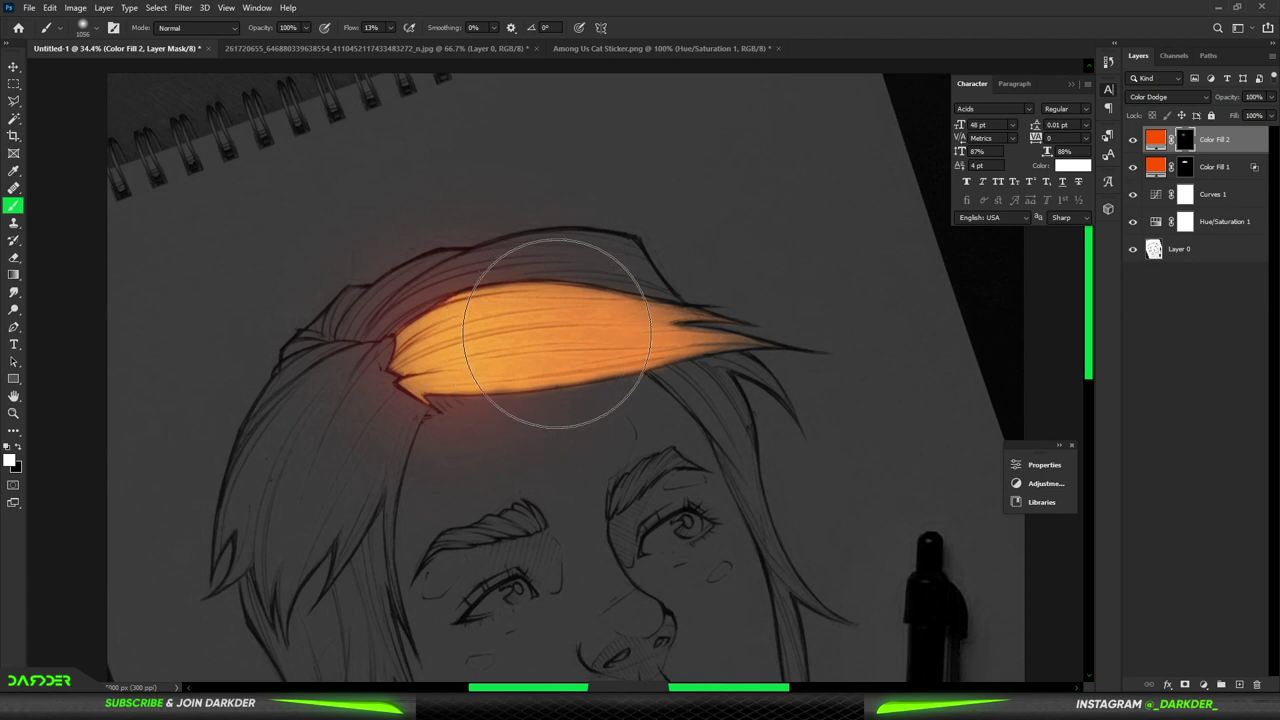
key("bracketleft")
key("bracketleft")
key("bracketleft")
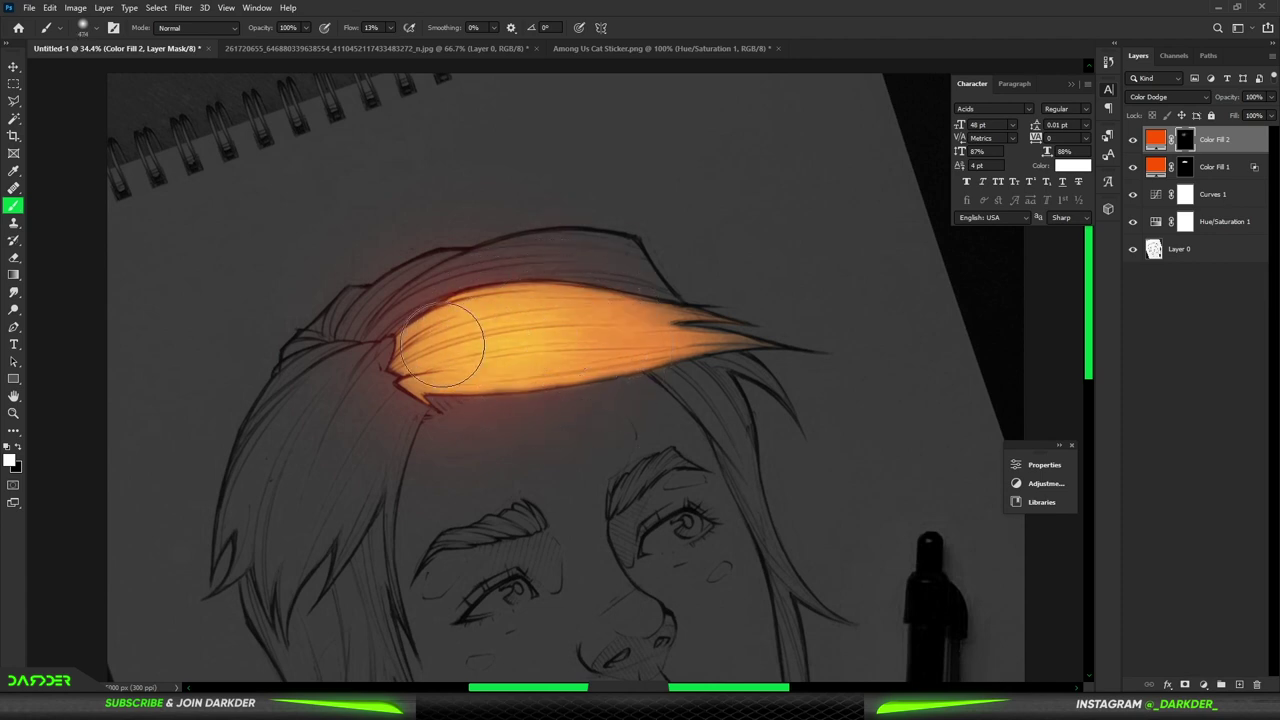
left_click_drag(449, 352, 480, 352)
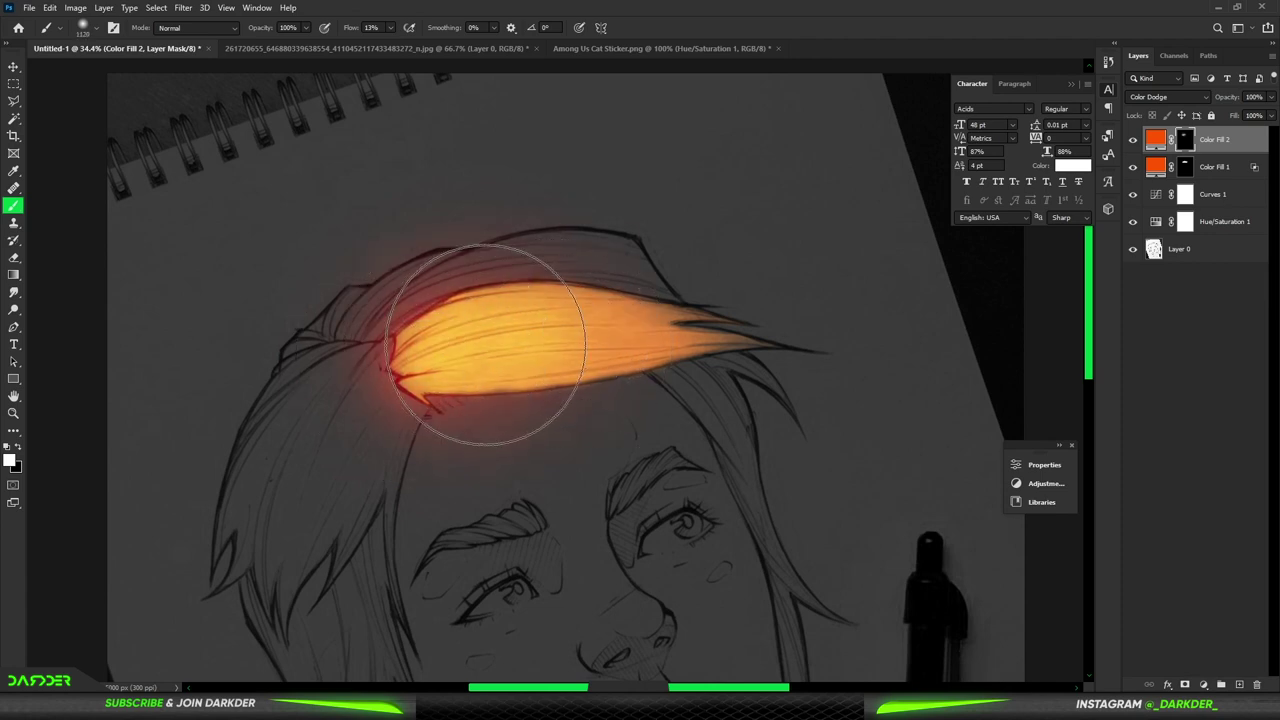
scroll(665, 337, "down", 5)
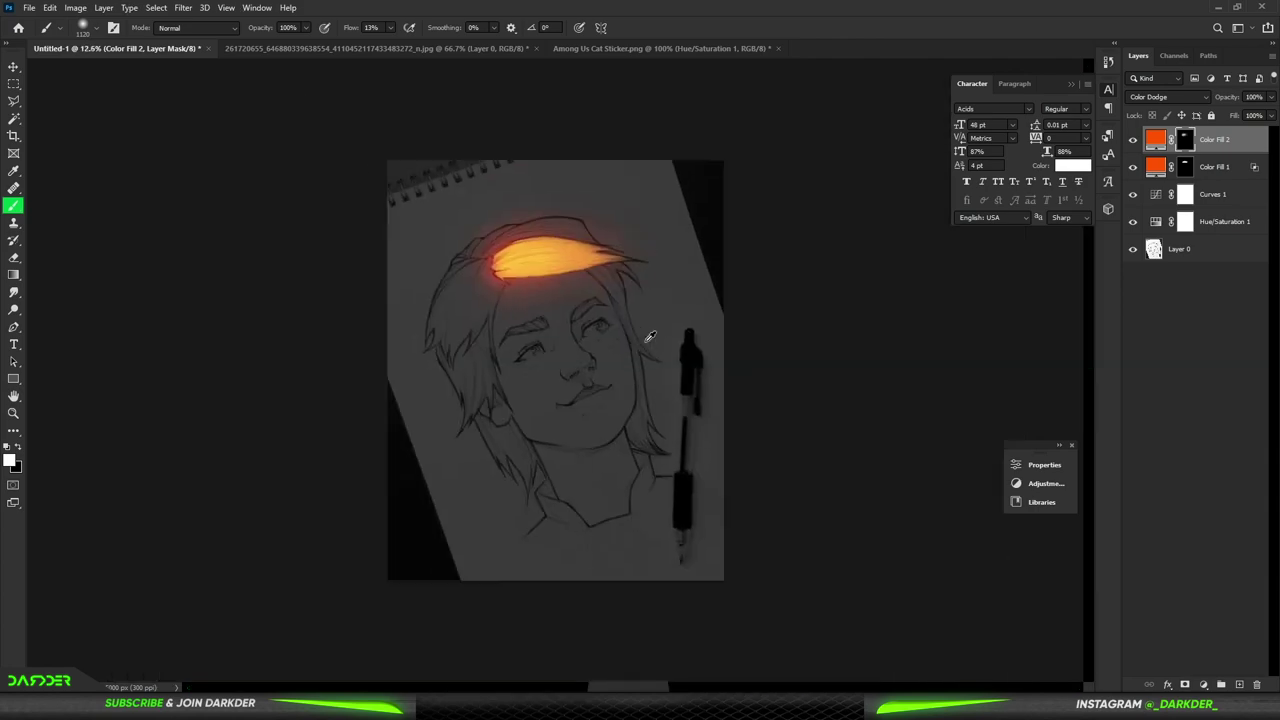
left_click_drag(558, 263, 575, 264)
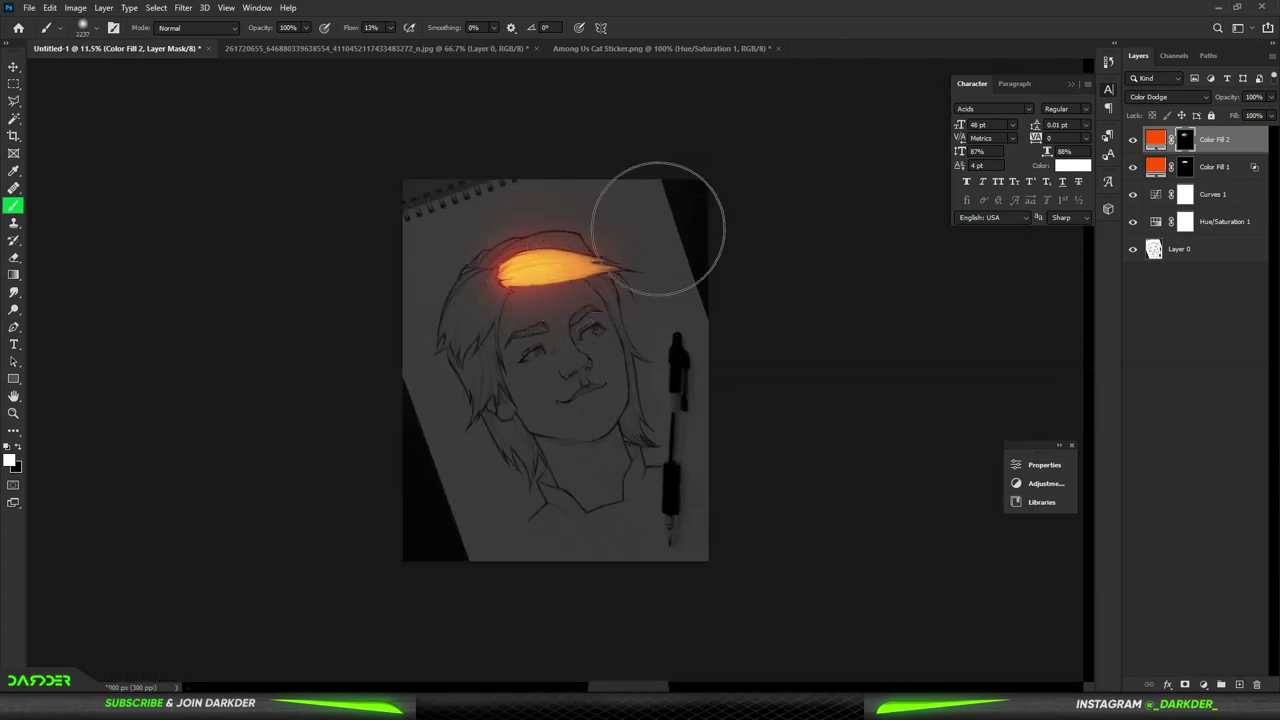
scroll(487, 200, "up", 2)
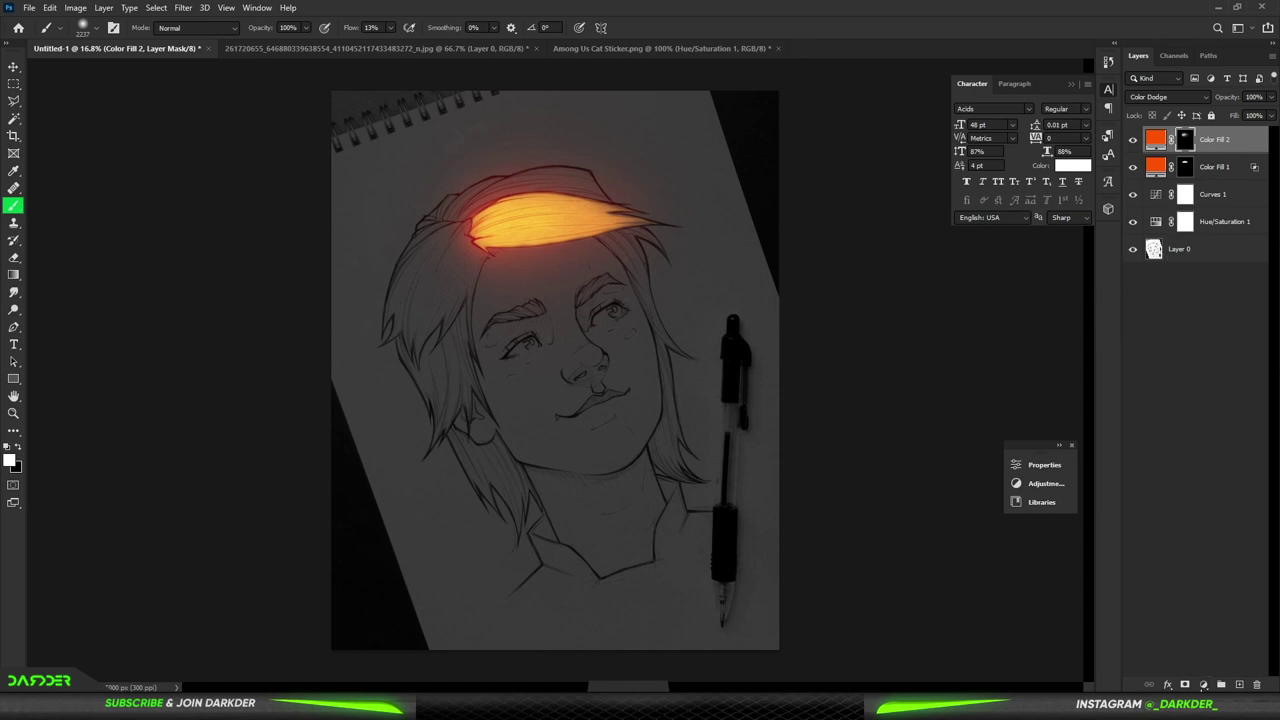
- Add a cyan Solid Color fill layer in Linear Dodge (Add) mode
left_click(1203, 684)
left_click(1190, 451)
left_click_drag(1090, 276, 1090, 287)
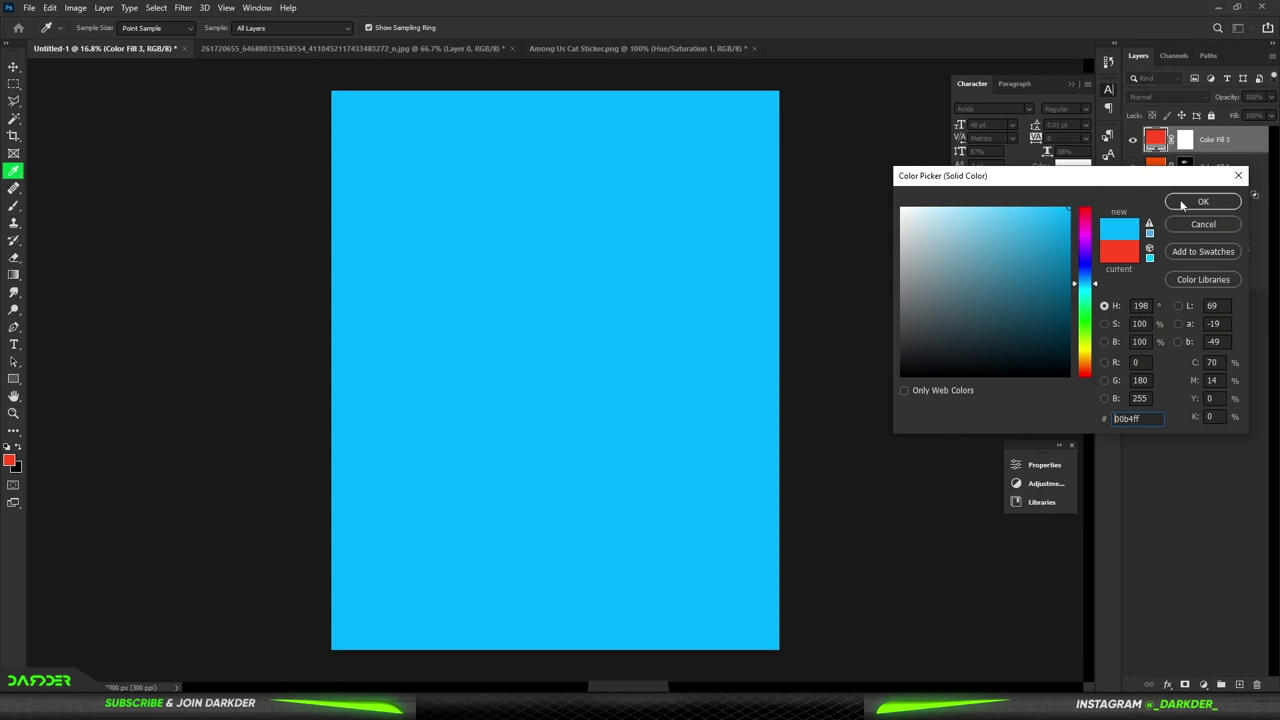
left_click(1203, 201)
left_click(1160, 96)
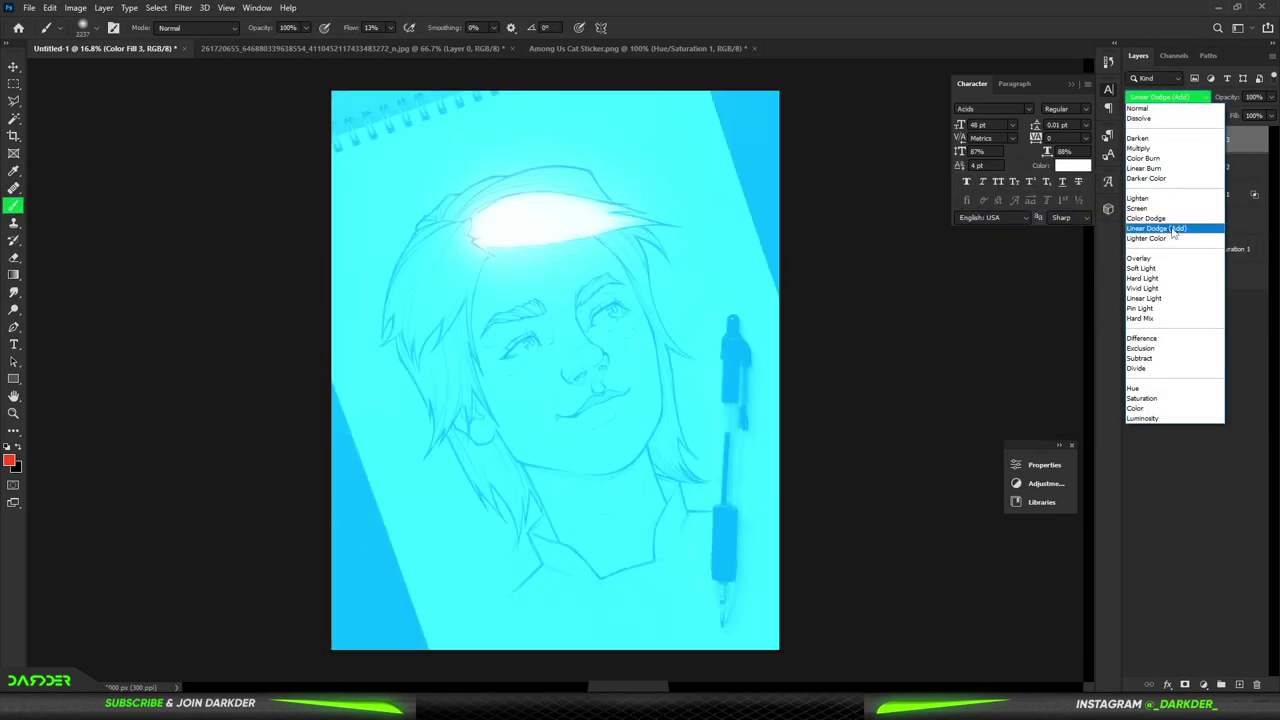
left_click(1160, 228)
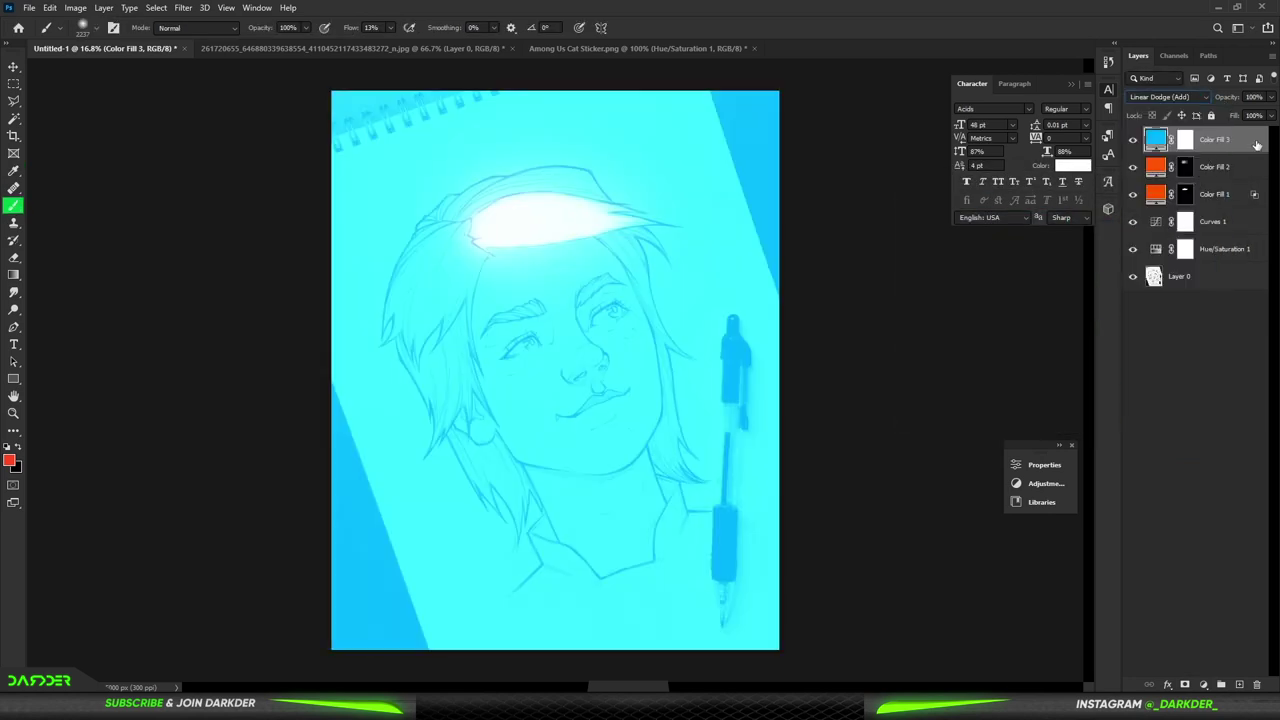
- Split Color Fill 3's Underlying Layer black Blend If slider, then invert its mask
double_click(1257, 145)
left_click_drag(966, 597, 974, 595)
key("alt")
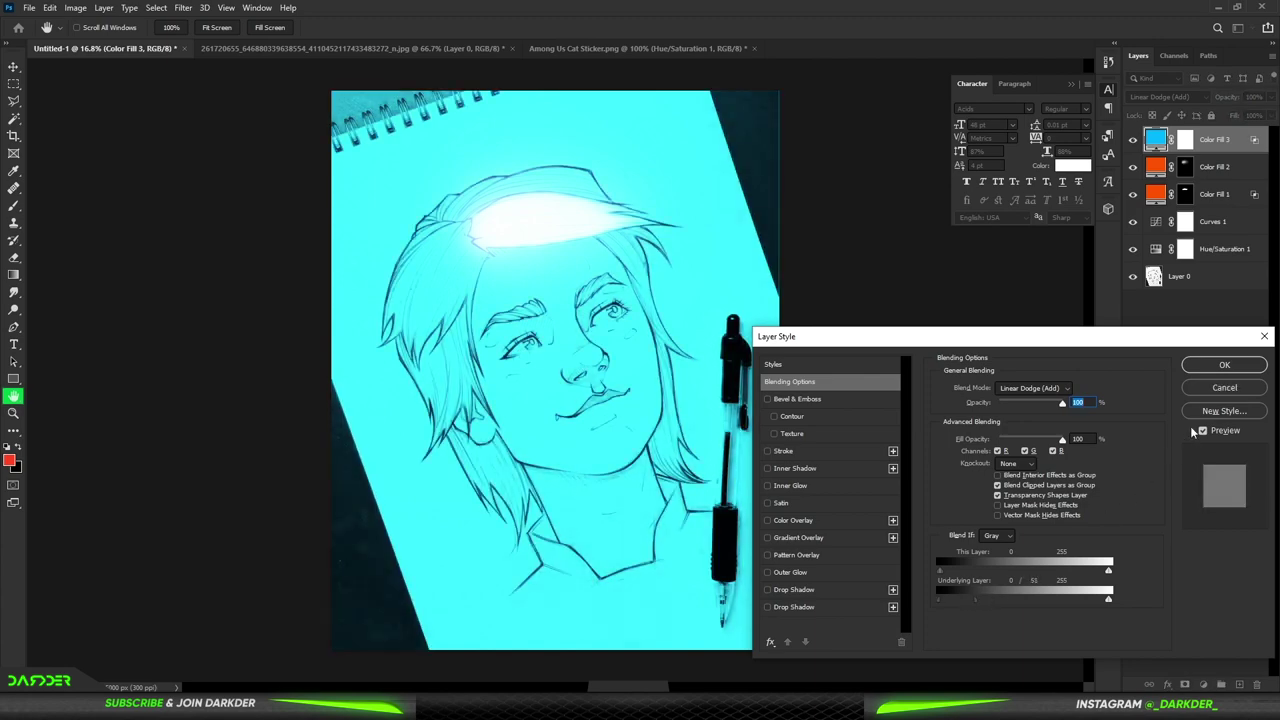
left_click(1222, 366)
left_click(1185, 142)
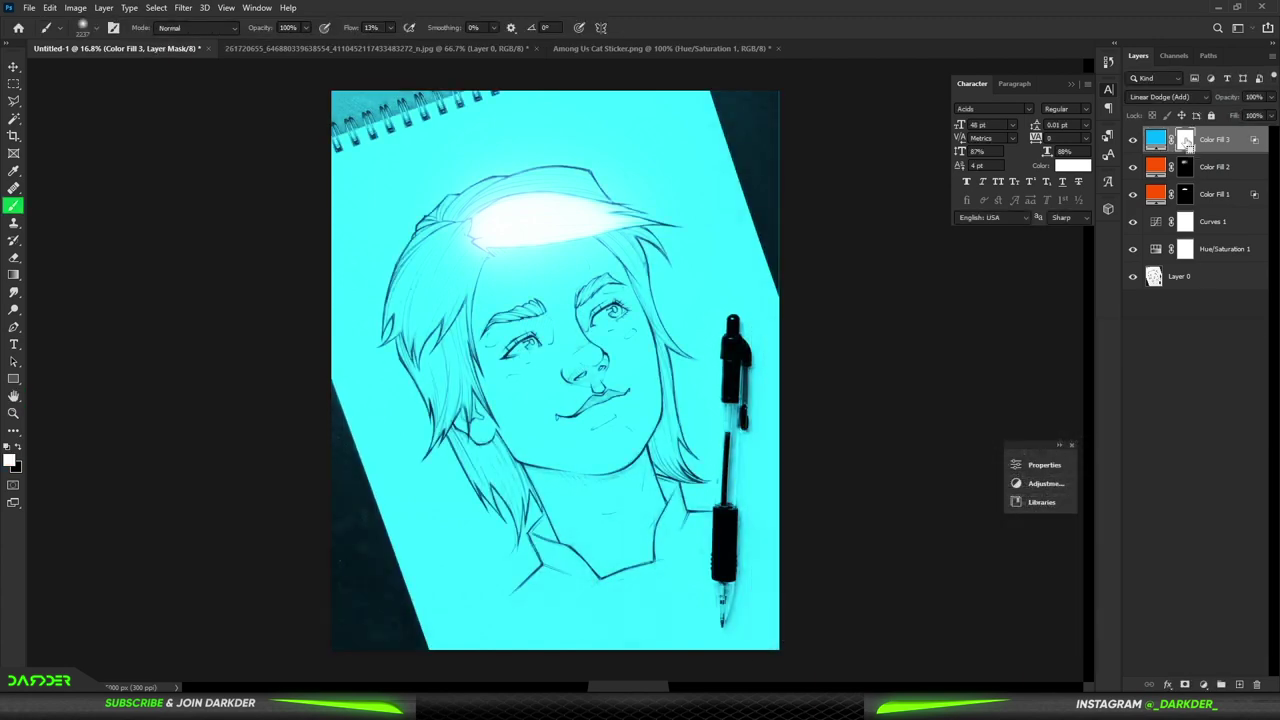
key("ctrl+i")
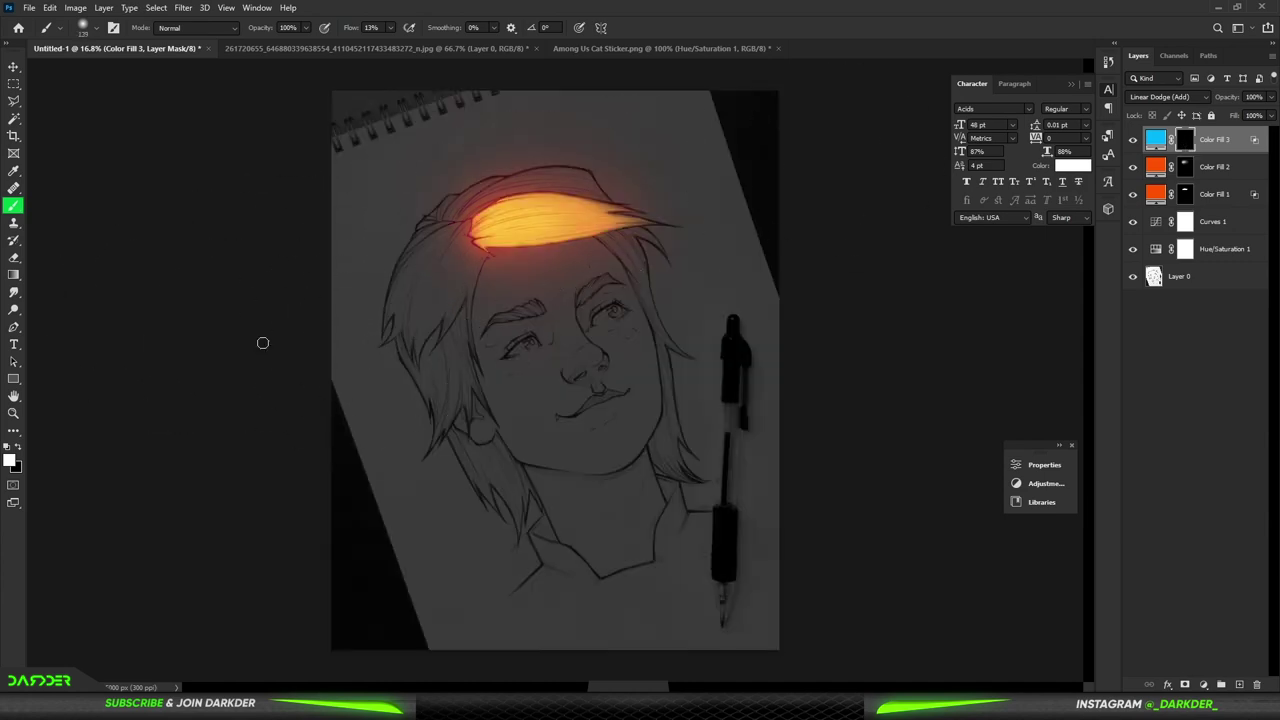
- Paint cyan strokes along the side hair strands on the mask
scroll(474, 396, "up", 5)
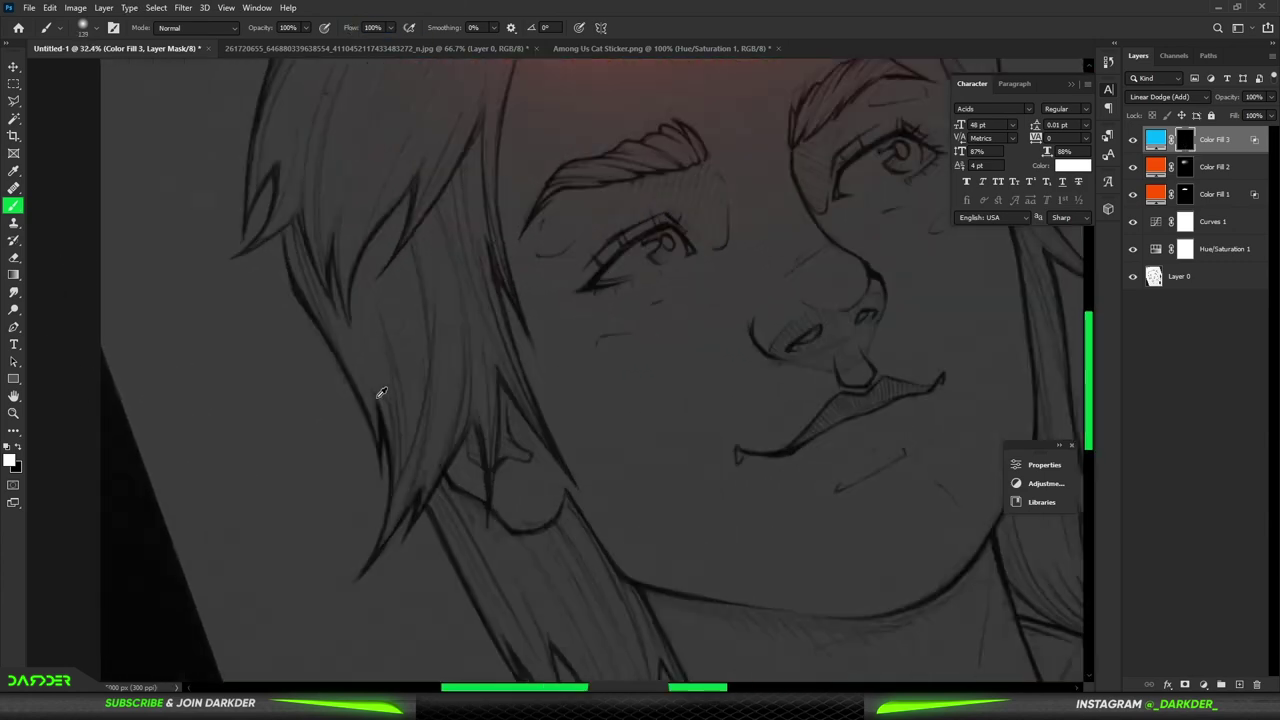
scroll(397, 306, "up", 2)
left_click_drag(420, 235, 425, 390)
left_click_drag(469, 215, 366, 368)
left_click_drag(426, 188, 338, 432)
left_click_drag(354, 325, 345, 445)
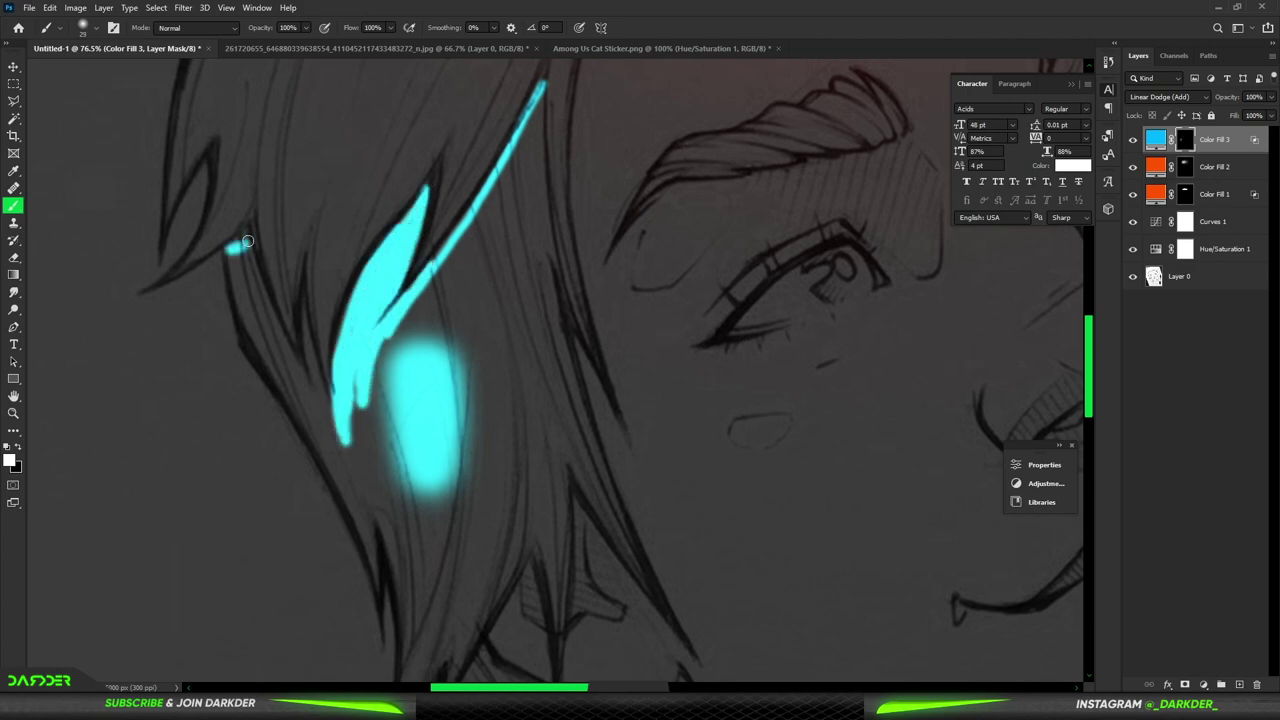
left_click_drag(232, 245, 358, 450)
left_click_drag(257, 346, 350, 500)
left_click_drag(535, 80, 560, 390)
- Outline the side hair lock and fill its inside with cyan
scroll(534, 220, "down", 1)
left_click_drag(540, 190, 560, 470)
mouse_move(550, 370)
left_mouse_down()
mouse_move(363, 340)
mouse_move(420, 260)
left_mouse_up()
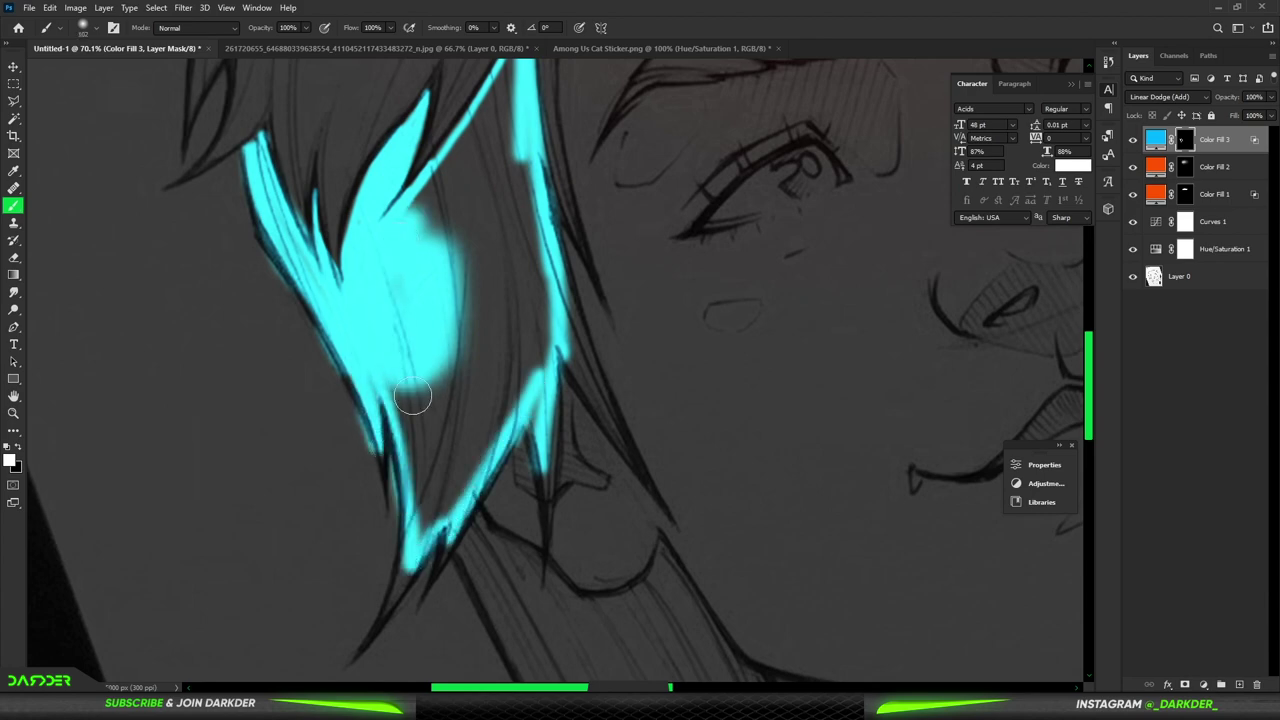
left_click_drag(420, 380, 520, 300)
left_click_drag(500, 250, 460, 110)
scroll(460, 200, "up", 2)
mouse_move(500, 150)
left_mouse_down()
mouse_move(407, 287)
mouse_move(366, 323)
mouse_move(449, 423)
mouse_move(490, 440)
left_mouse_up()
- Smudge pointed cyan strands out of the hair tips
left_click(14, 291)
scroll(466, 480, "down", 3)
left_click_drag(557, 322, 549, 462)
left_click_drag(560, 272, 652, 414)
- Trim stray cyan from the lower tip and right edge by painting black
key("b")
key("x")
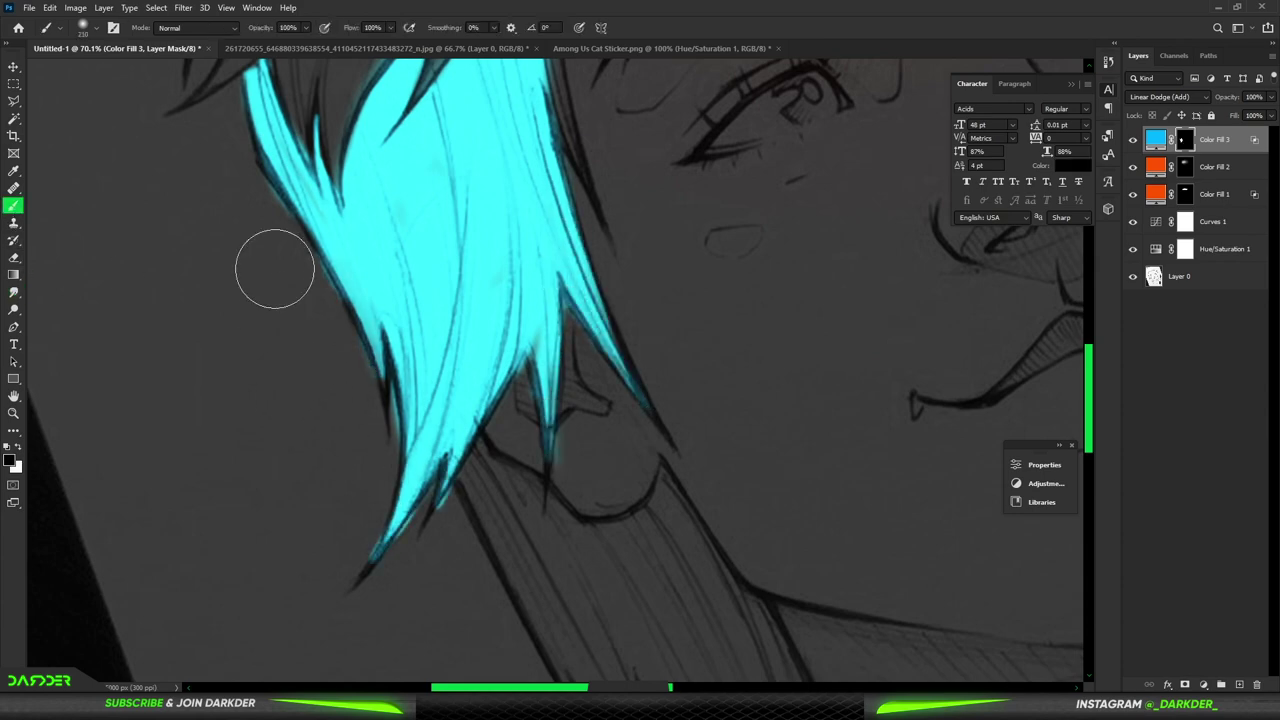
left_click_drag(371, 563, 371, 520)
left_click_drag(638, 390, 626, 194)
scroll(616, 187, "down", 3)
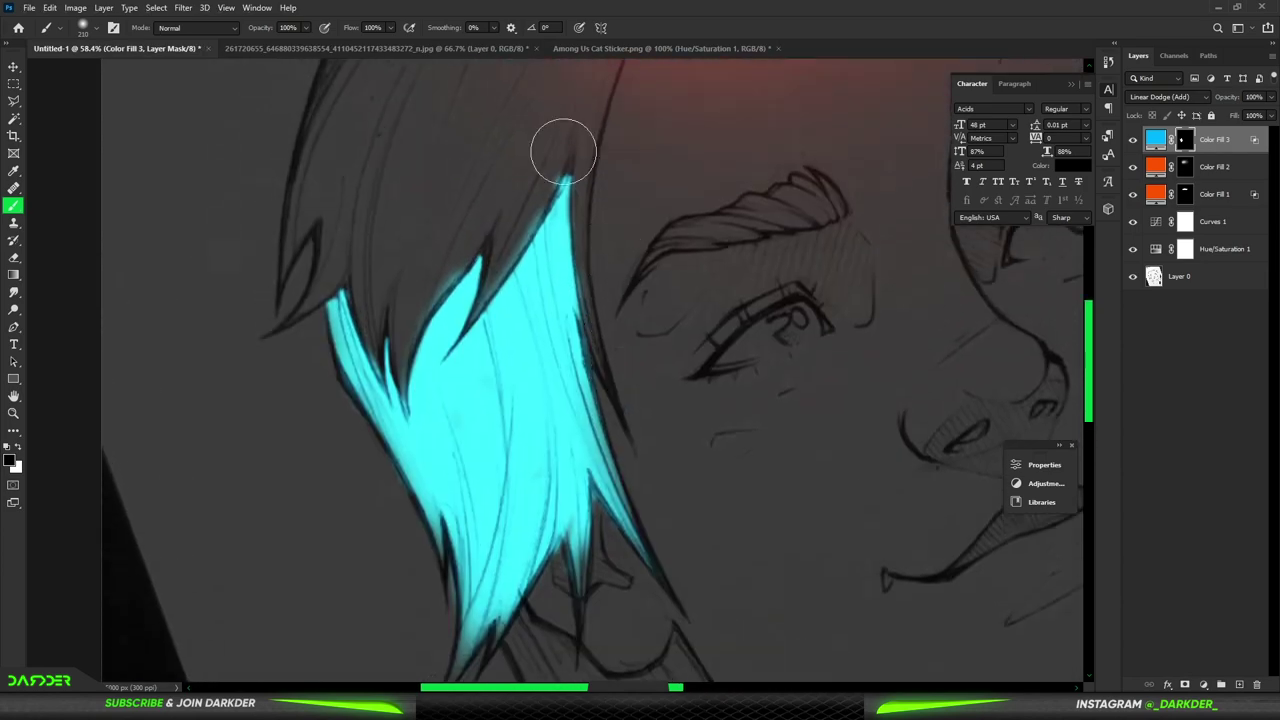
scroll(420, 229, "down", 3)
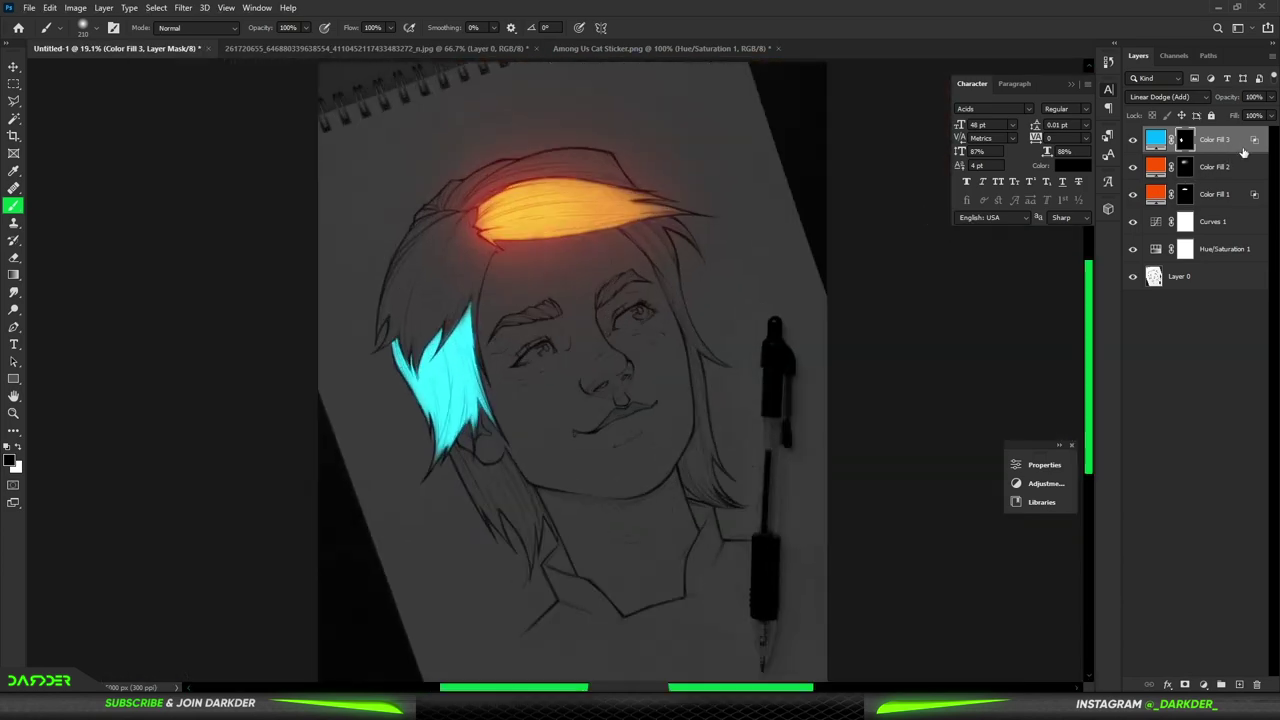
- Add a deep blue #004cff Solid Color fill layer in Color Dodge mode
left_click(1204, 685)
left_click(1200, 451)
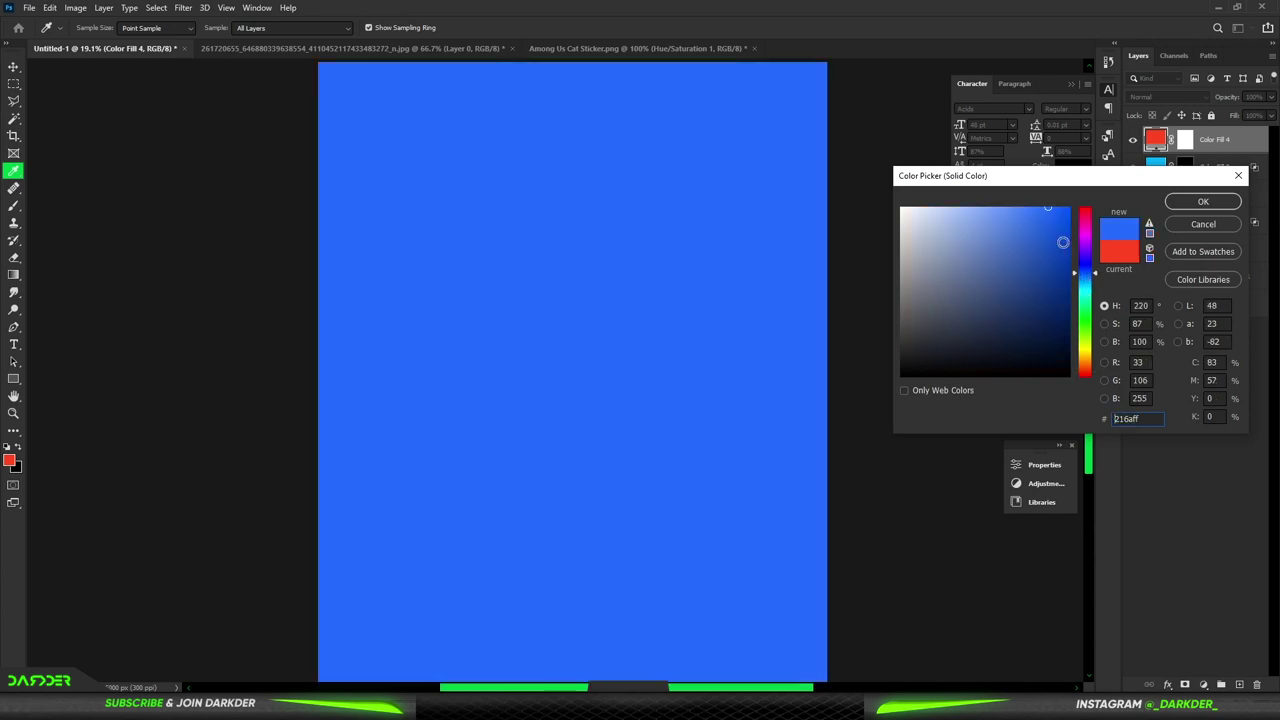
type("004cff")
left_click(1203, 201)
left_click(1194, 98)
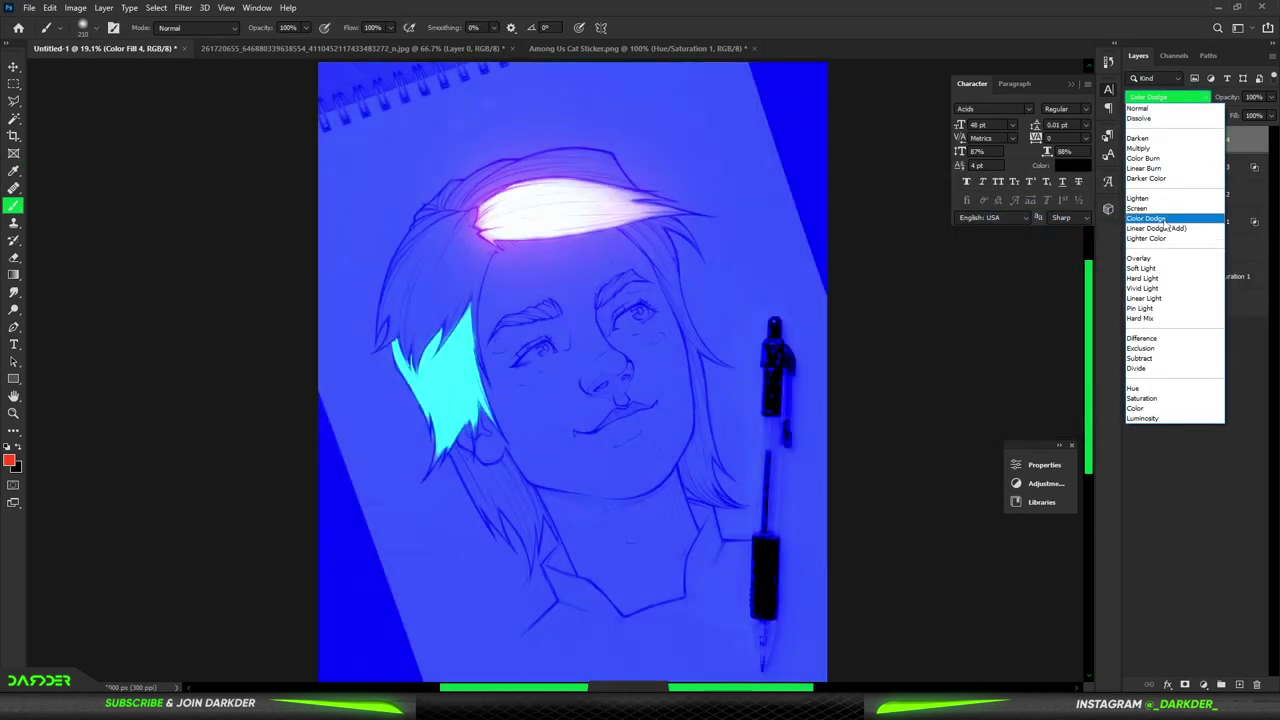
left_click(1160, 219)
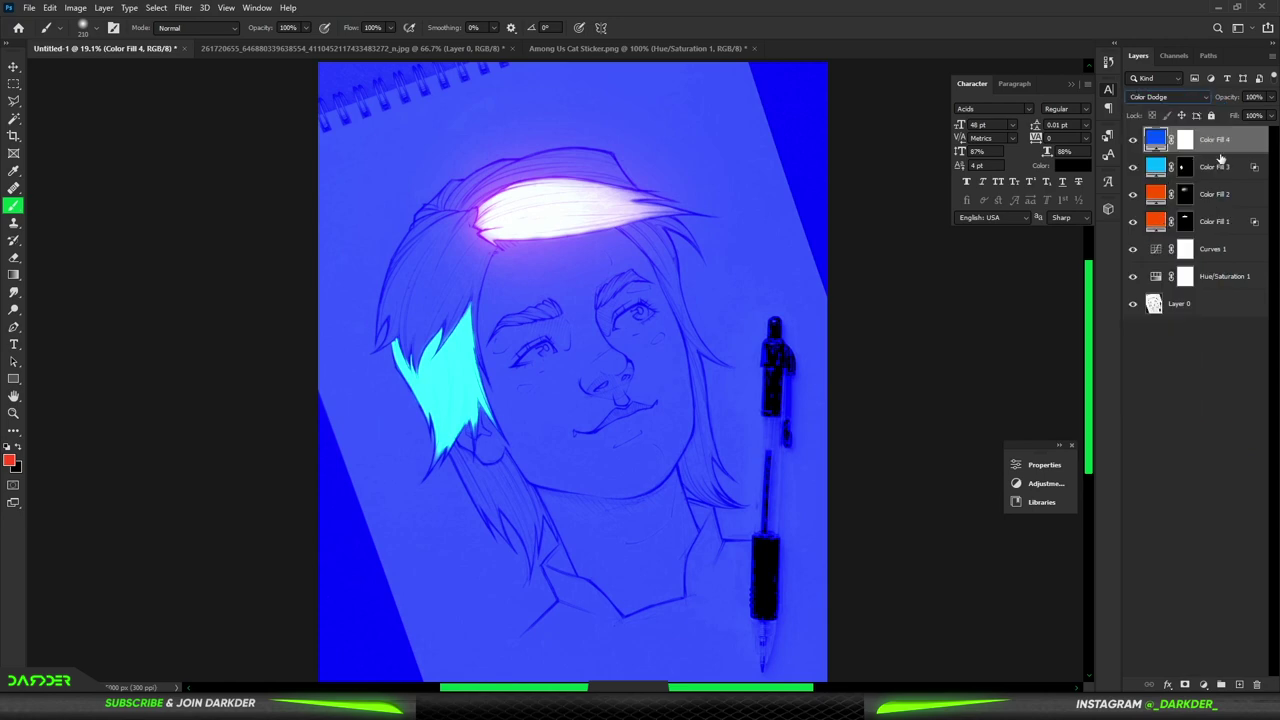
- Fine-tune Color Fill 3's Underlying Layer Blend If split to 37/69
double_click(1256, 170)
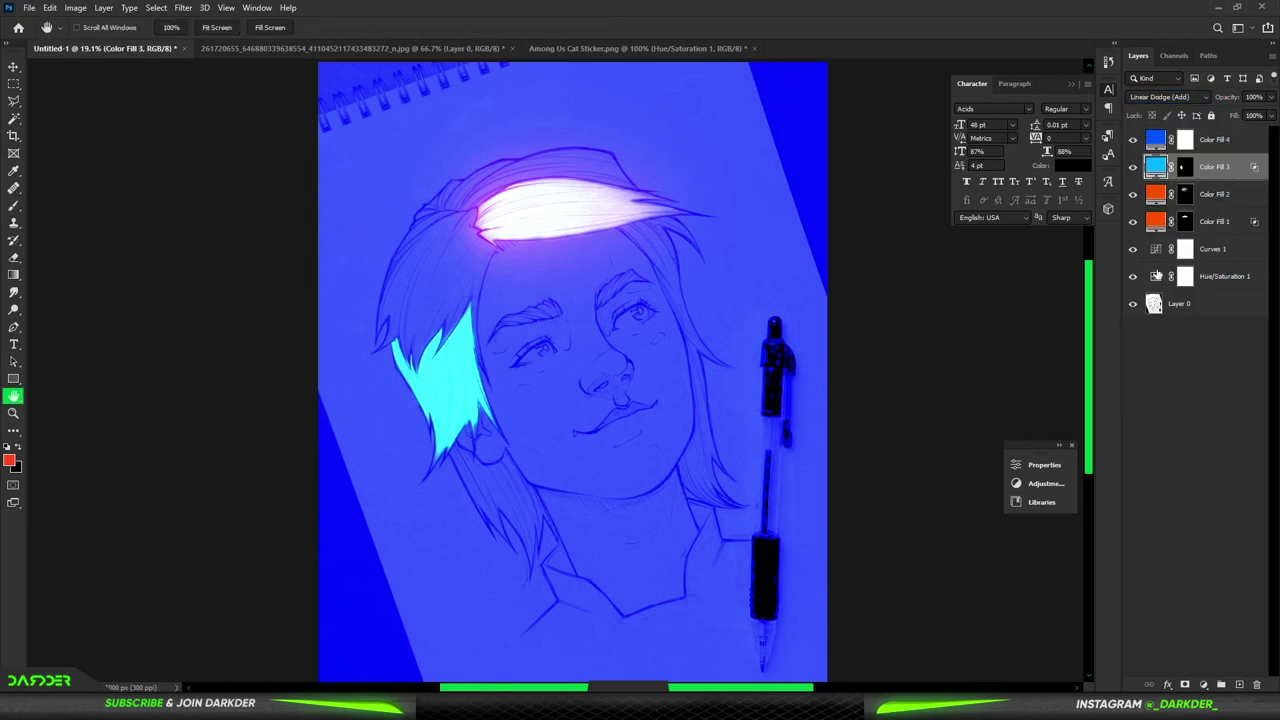
left_click_drag(990, 597, 1000, 605)
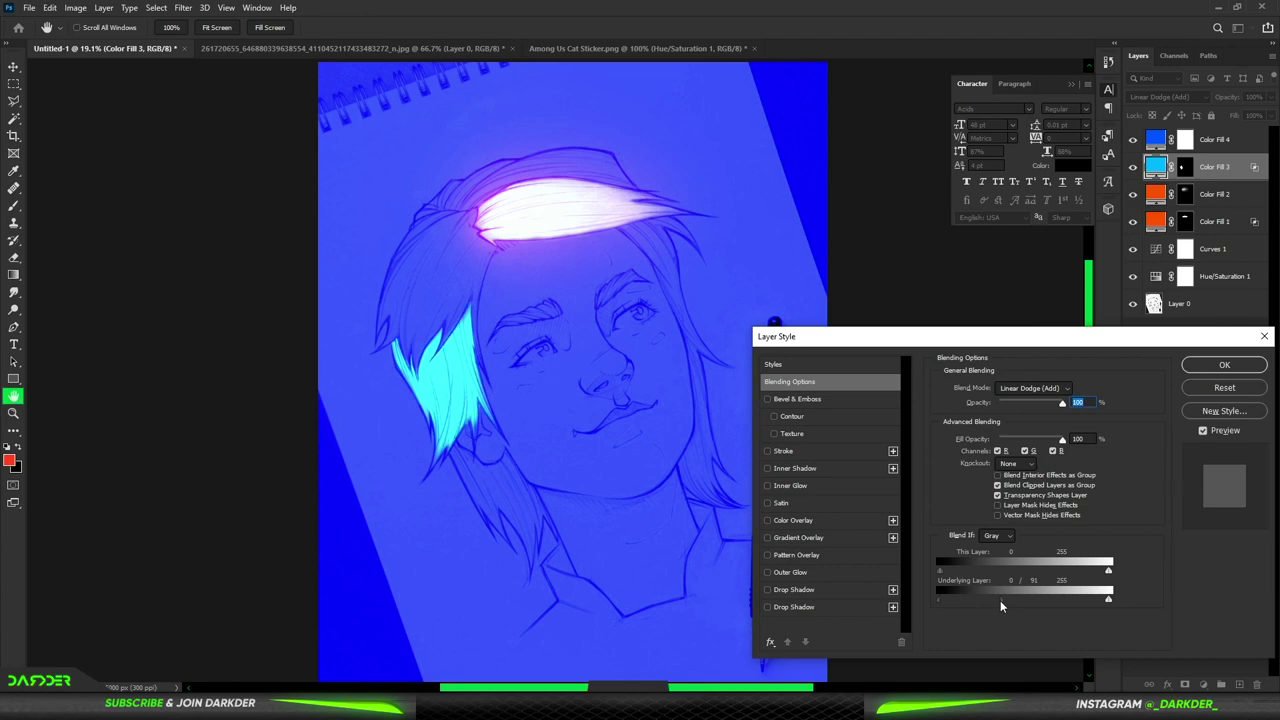
left_click(1225, 365)
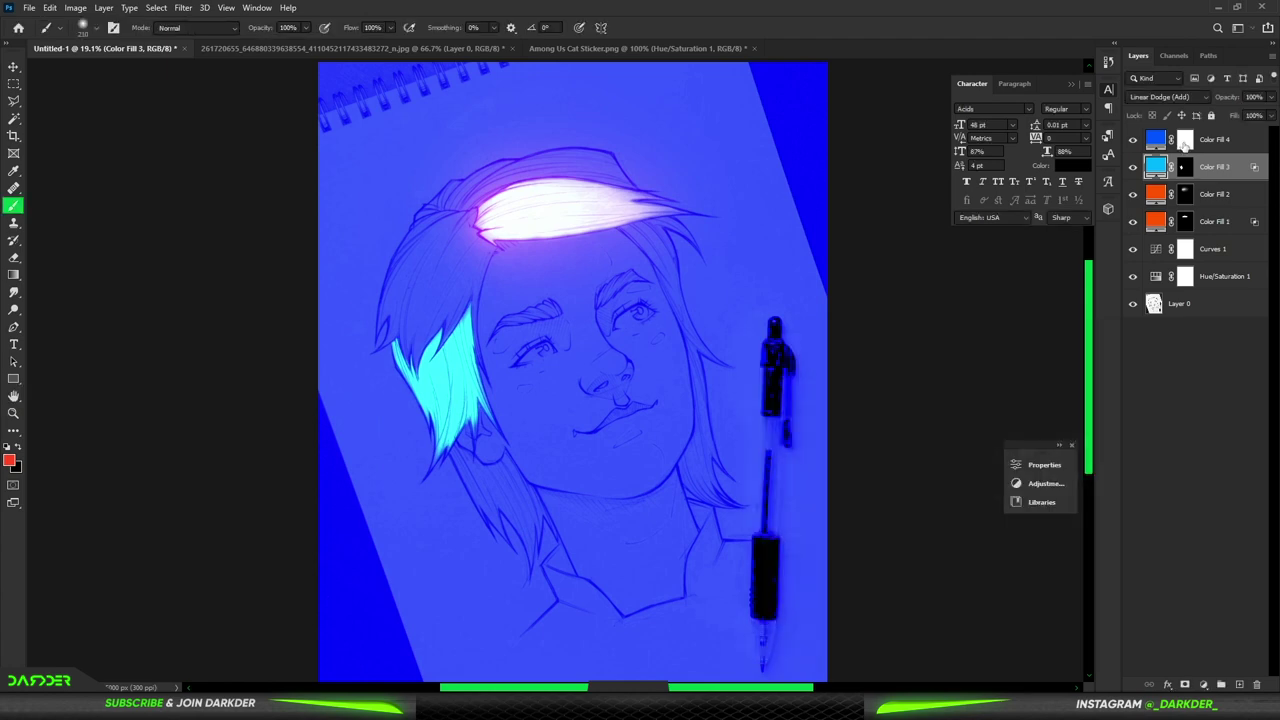
left_click(1184, 142)
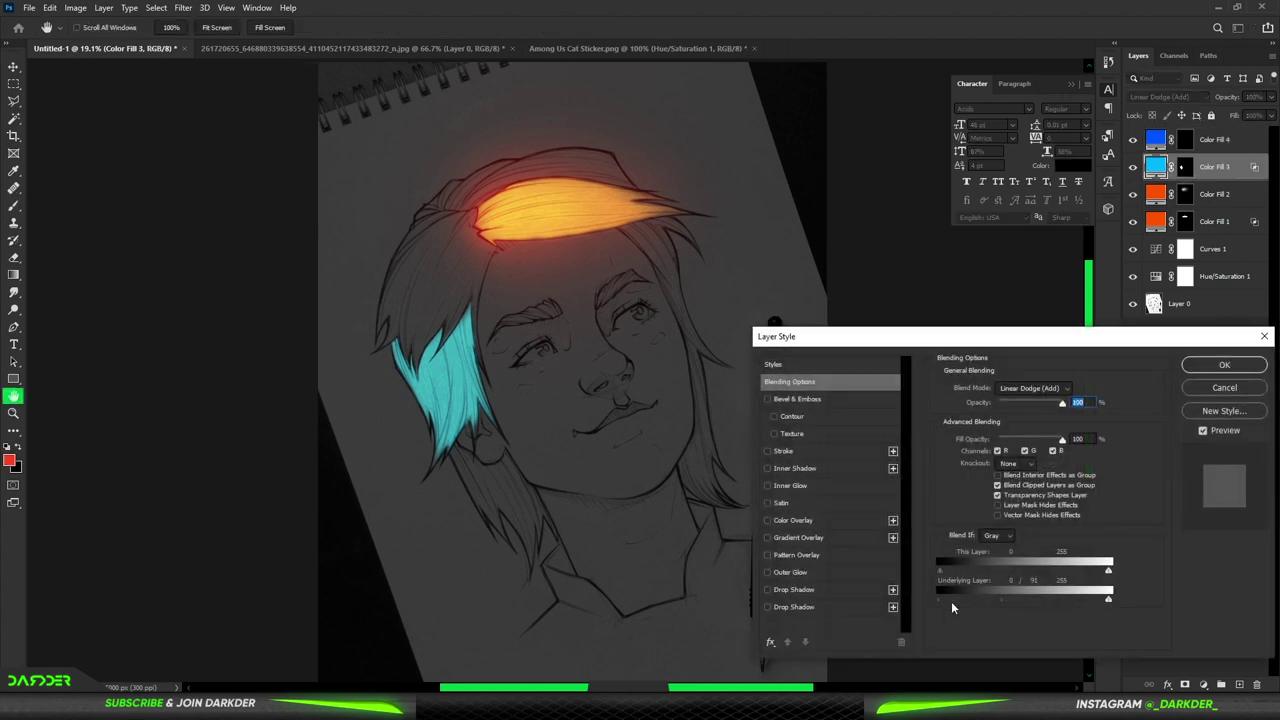
left_click_drag(951, 601, 950, 594)
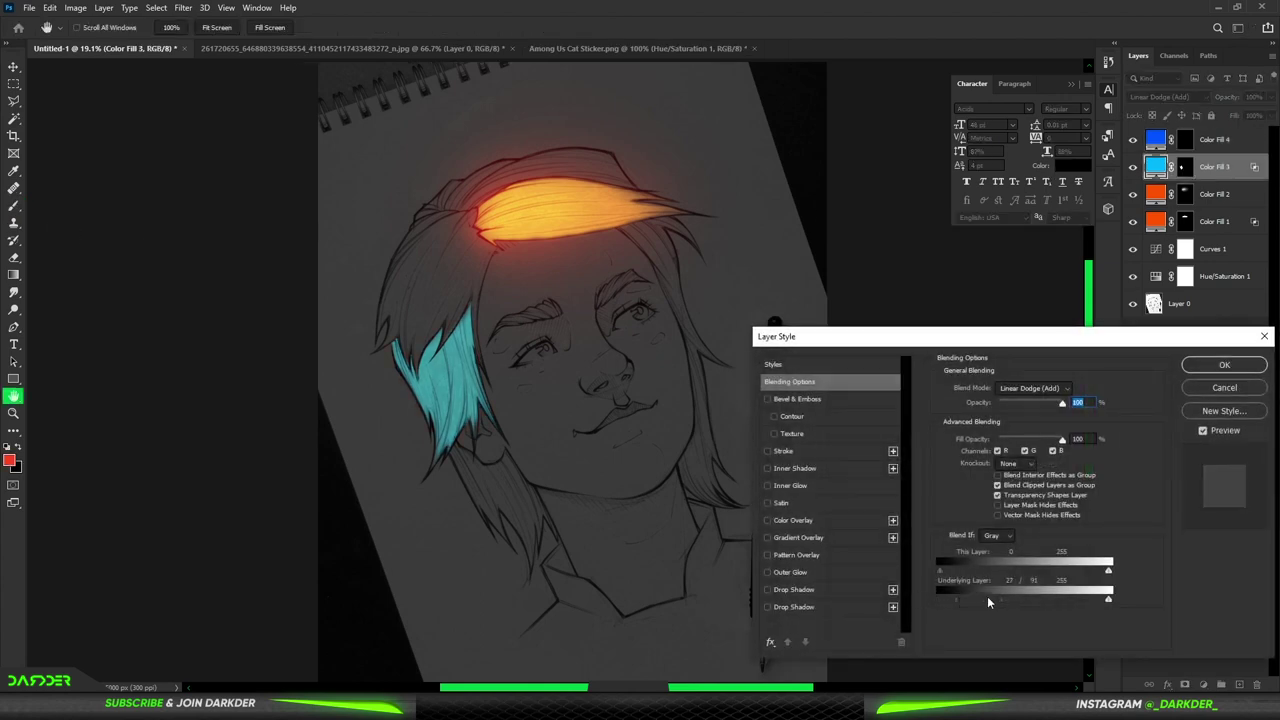
left_click_drag(996, 598, 966, 594)
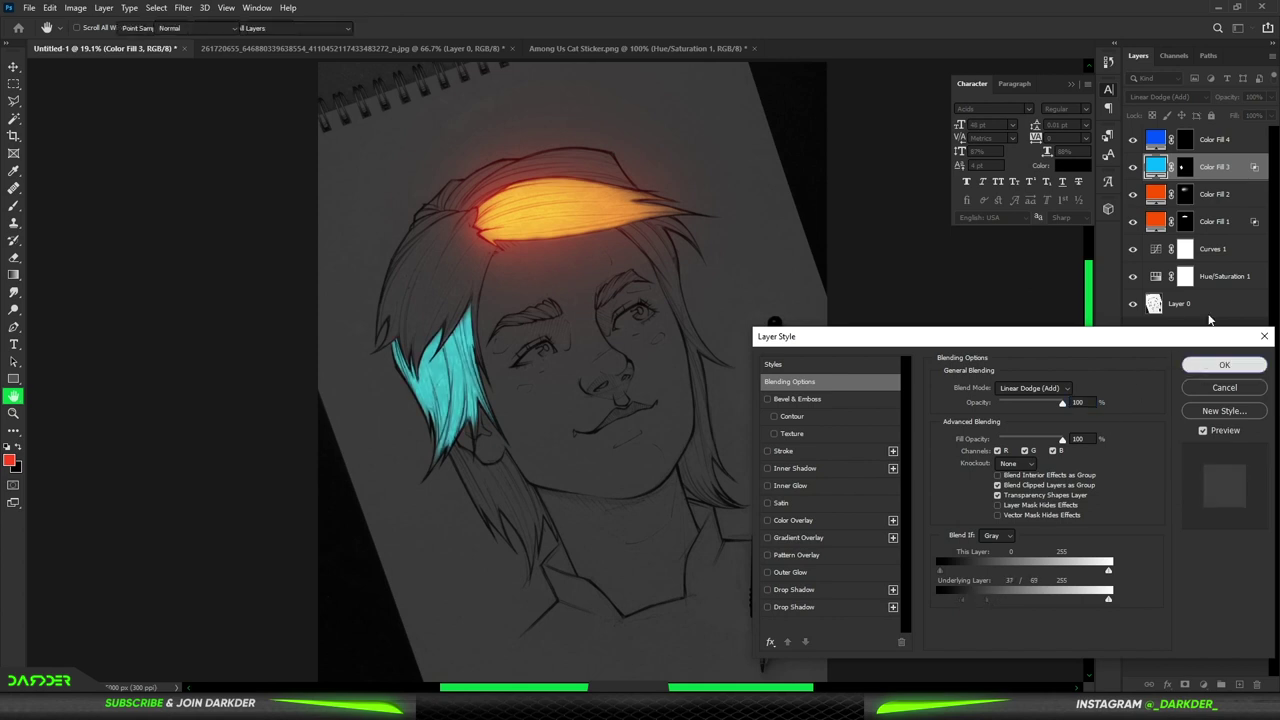
left_click(1224, 365)
- Paint a soft blue glow around the cyan side hair on Color Fill 4's mask
left_click(1185, 141)
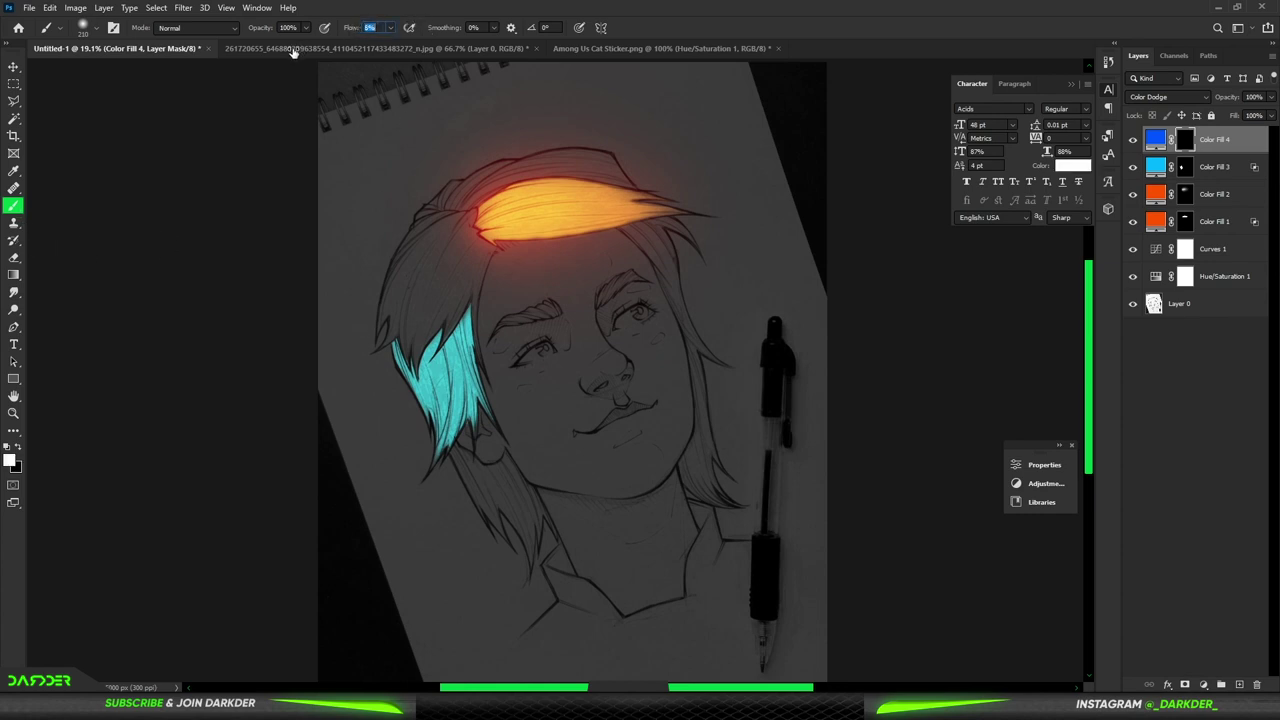
mouse_move(400, 357)
left_mouse_down()
mouse_move(428, 371)
mouse_move(428, 400)
mouse_move(443, 343)
mouse_move(471, 414)
mouse_move(447, 402)
left_mouse_up()
mouse_move(437, 329)
left_mouse_down()
mouse_move(457, 320)
mouse_move(450, 350)
left_mouse_up()
key("bracketleft")
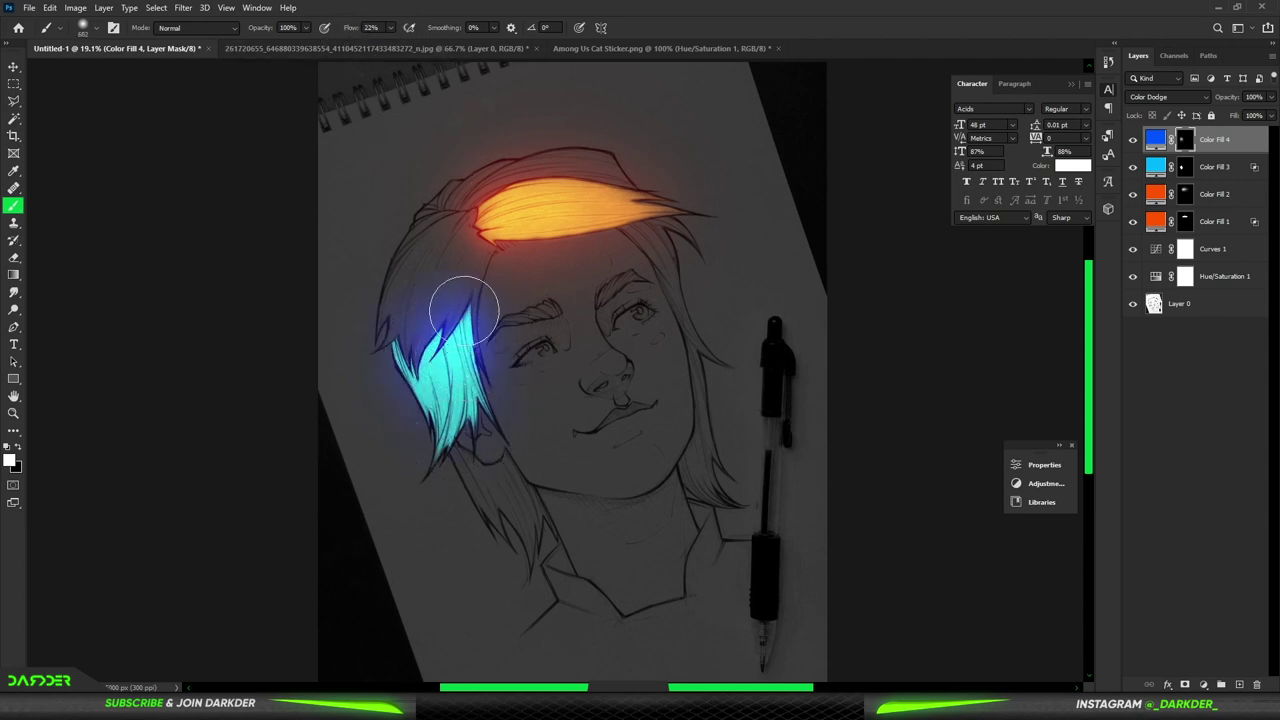
key("bracketright")
key("bracketright")
key("bracketright")
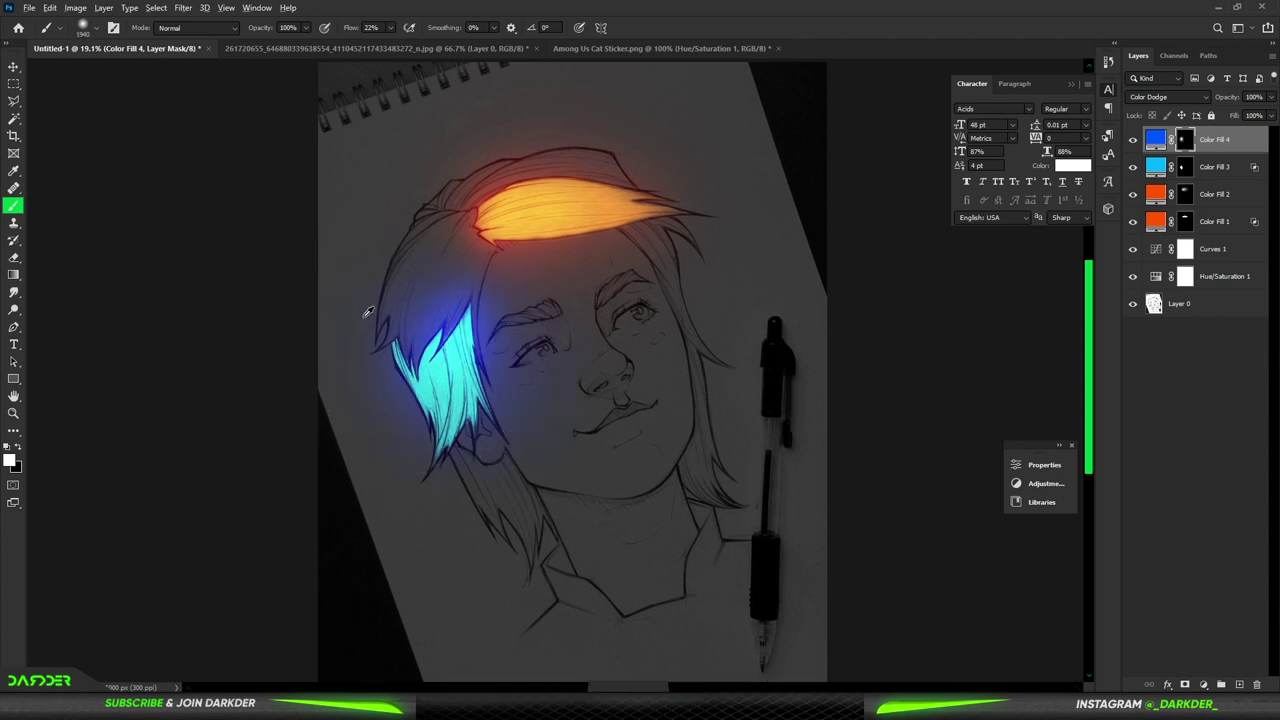
scroll(410, 373, "down", 2)
scroll(410, 373, "up", 3)
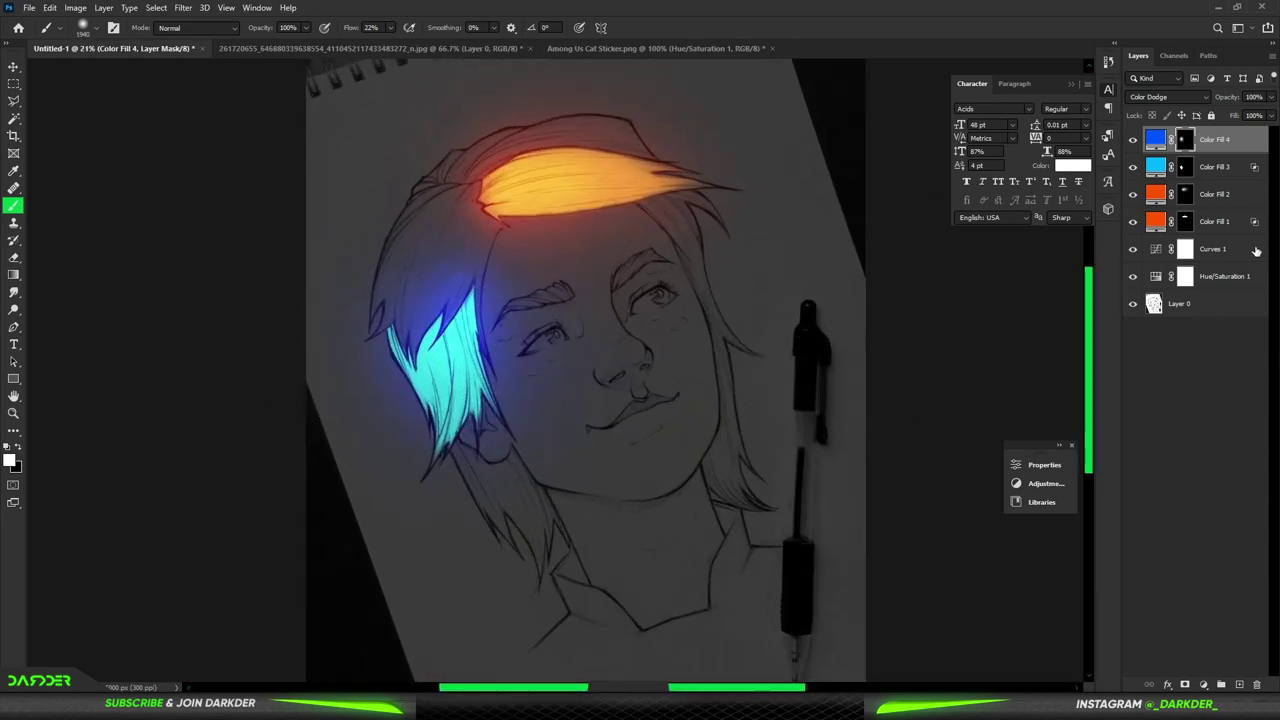
left_click(1203, 685)
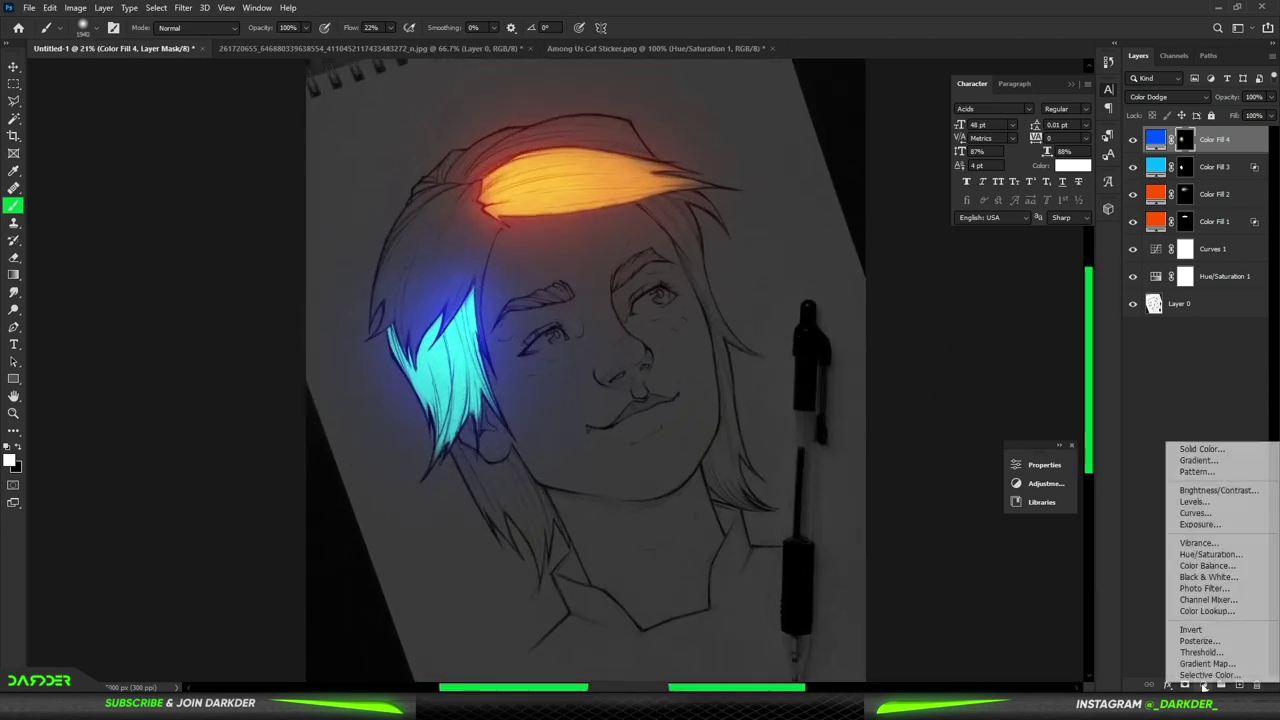
- Add an Exposure adjustment layer with raised exposure and invert its mask
left_click(1211, 525)
left_click_drag(907, 526, 931, 529)
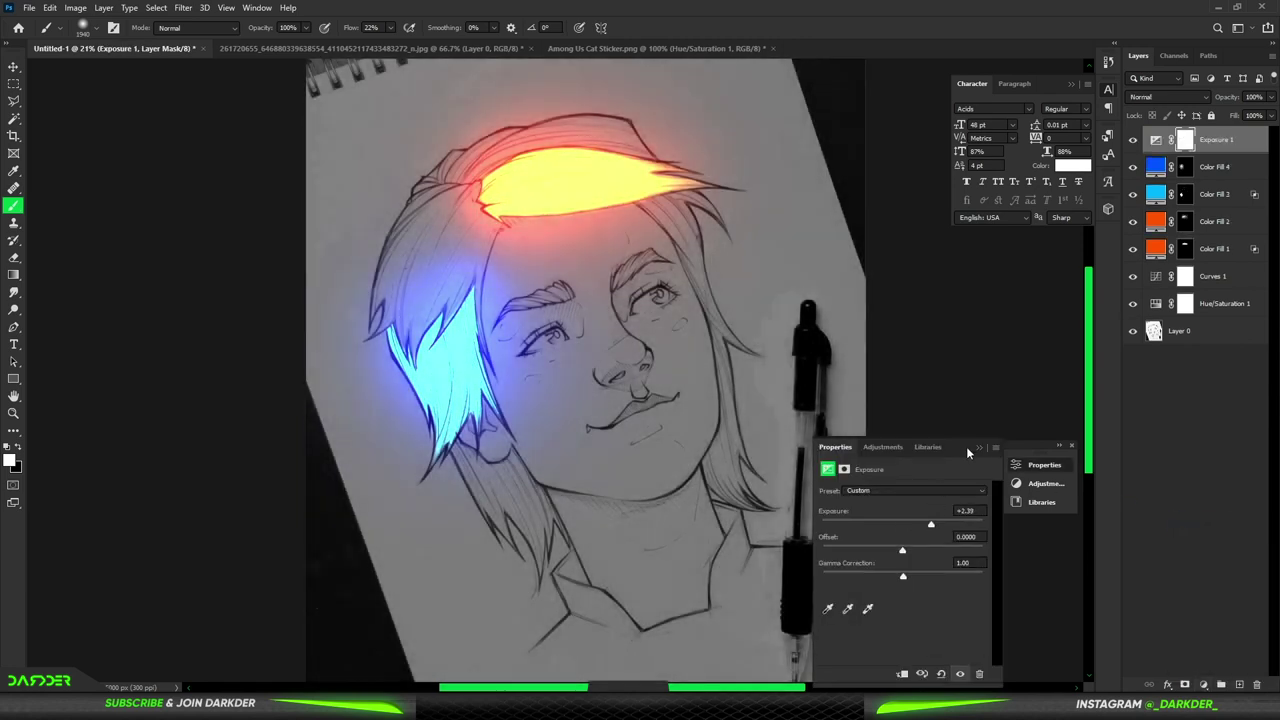
left_click(979, 448)
key("ctrl+i")
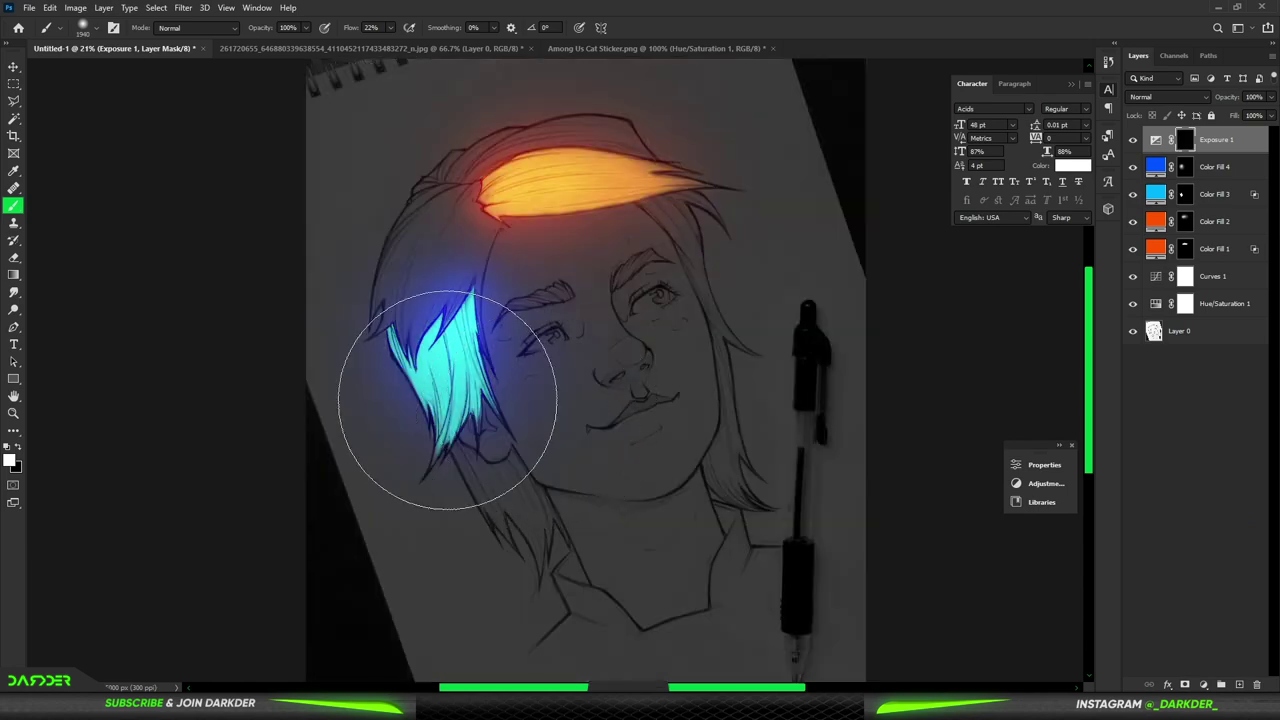
scroll(430, 400, "up", 2)
- Paint the exposure boost over the cyan side hair and the orange top strand
mouse_move(450, 380)
left_mouse_down()
mouse_move(372, 340)
mouse_move(485, 243)
left_mouse_up()
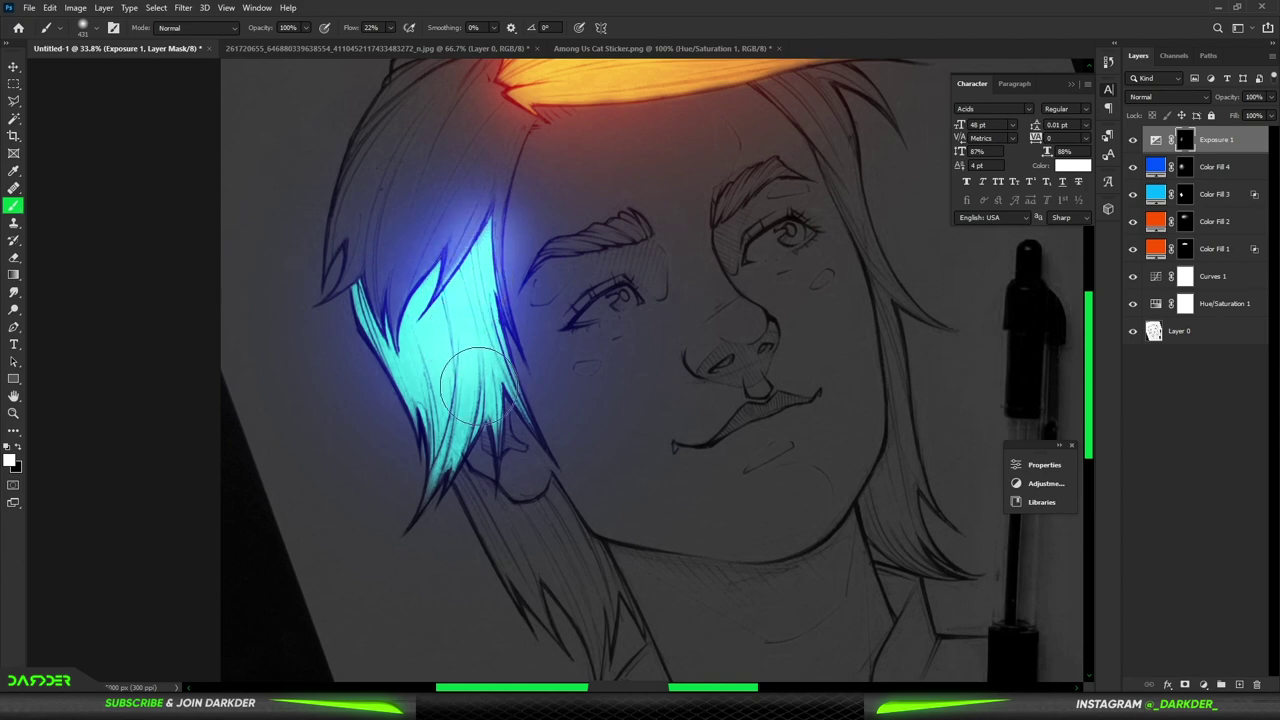
left_click_drag(475, 378, 490, 430)
scroll(540, 280, "up", 2)
scroll(575, 250, "up", 3)
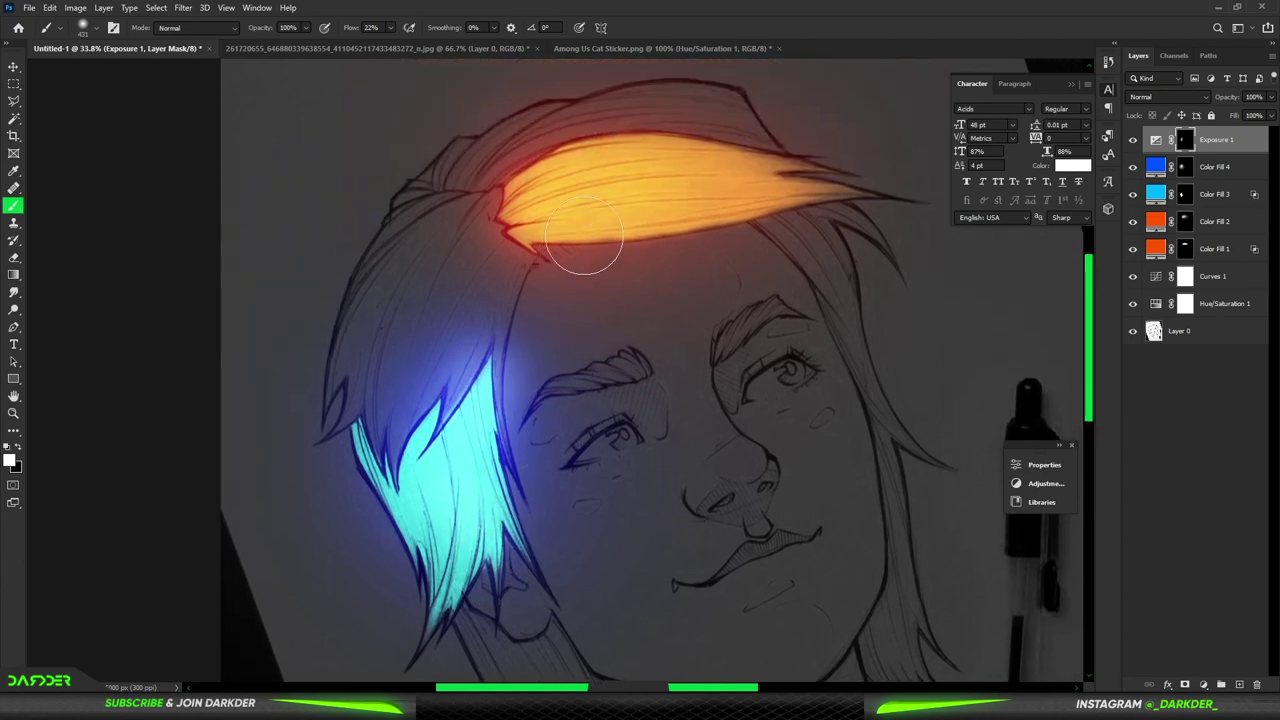
scroll(590, 240, "up", 1)
mouse_move(653, 237)
left_mouse_down()
mouse_move(514, 263)
mouse_move(528, 278)
mouse_move(590, 220)
left_mouse_up()
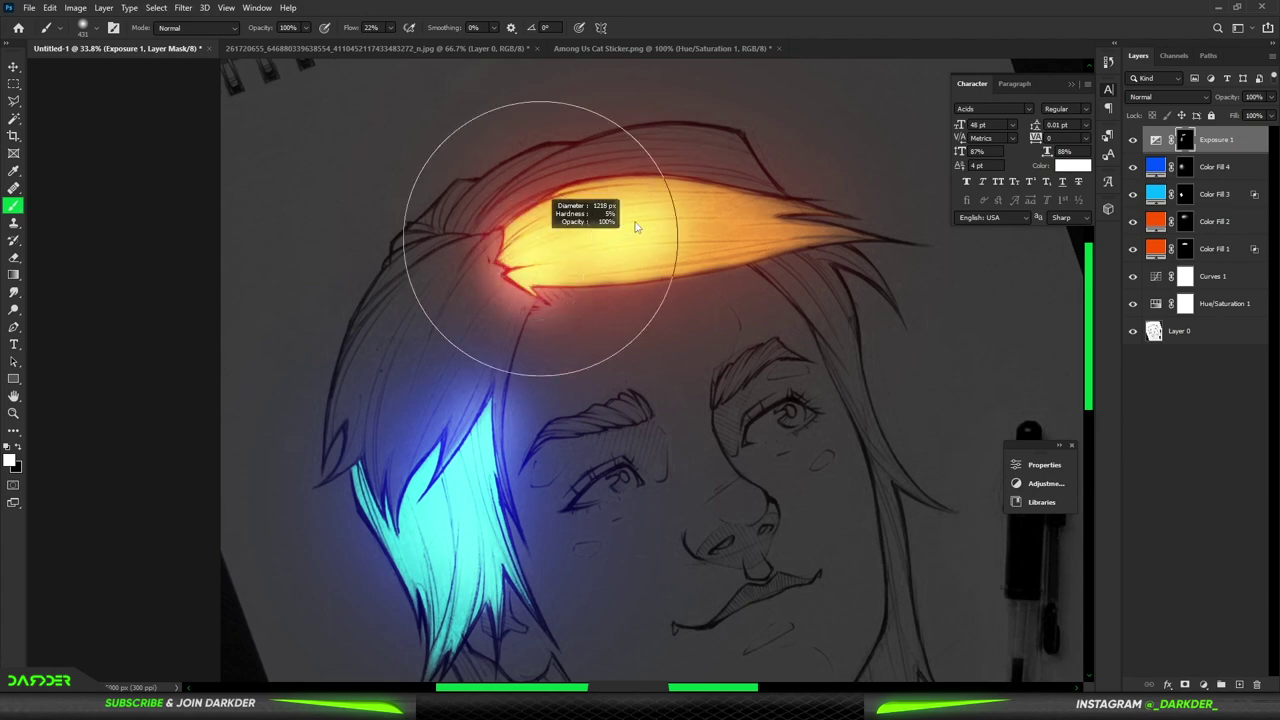
scroll(772, 322, "down", 3)
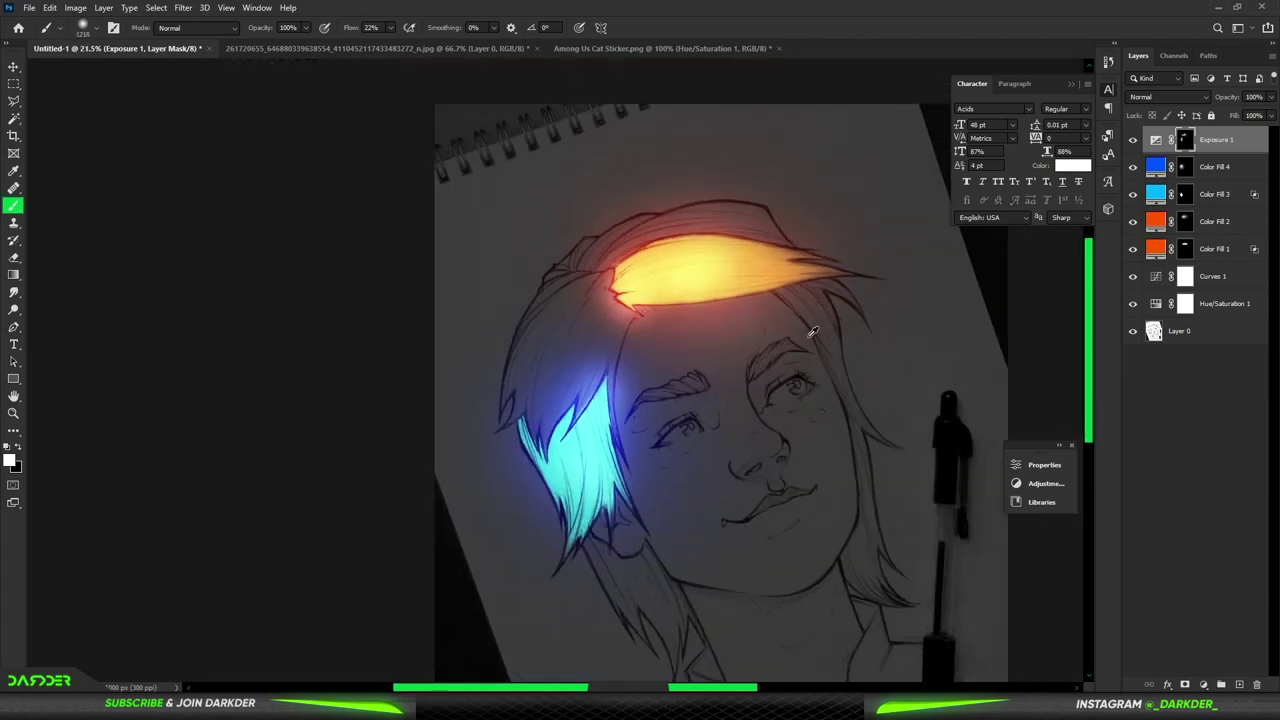
scroll(783, 347, "down", 2)
scroll(621, 377, "up", 1)
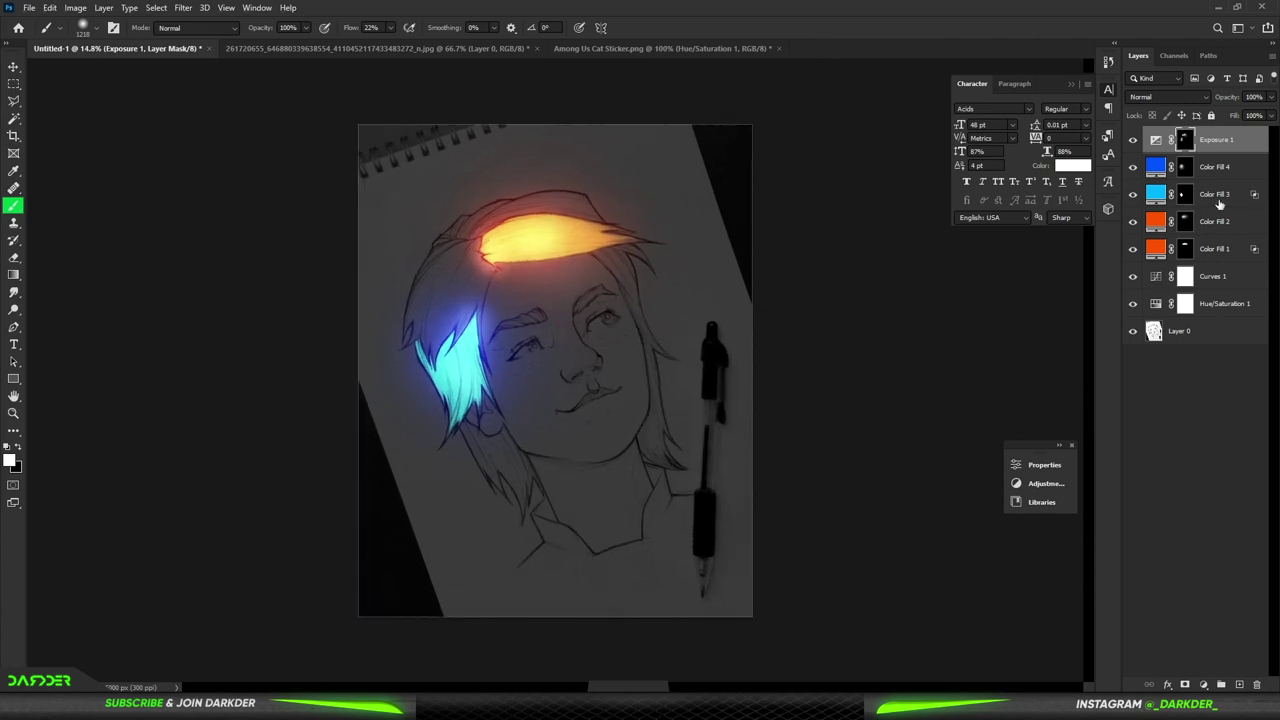
double_click(1256, 252)
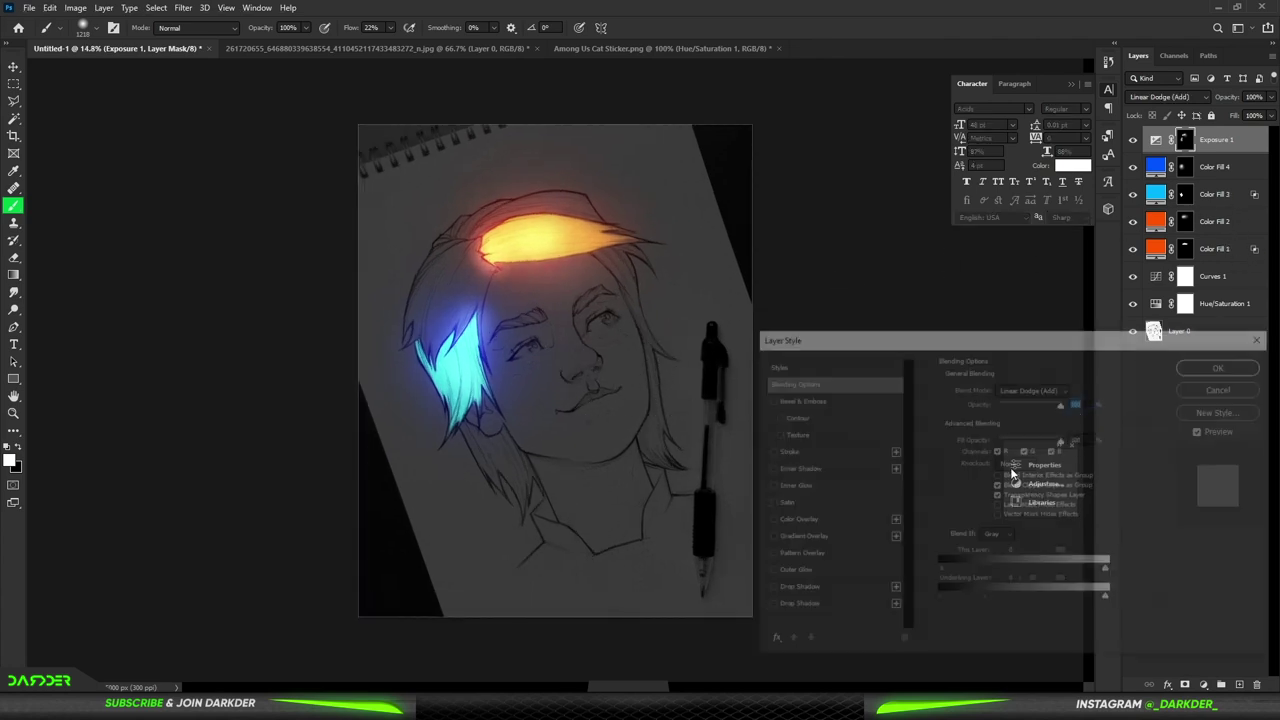
- Split Underlying Layer Blend If: orange Color Fill 1 at 34/94, cyan Color Fill 3 at 37/93
left_click_drag(997, 597, 963, 597)
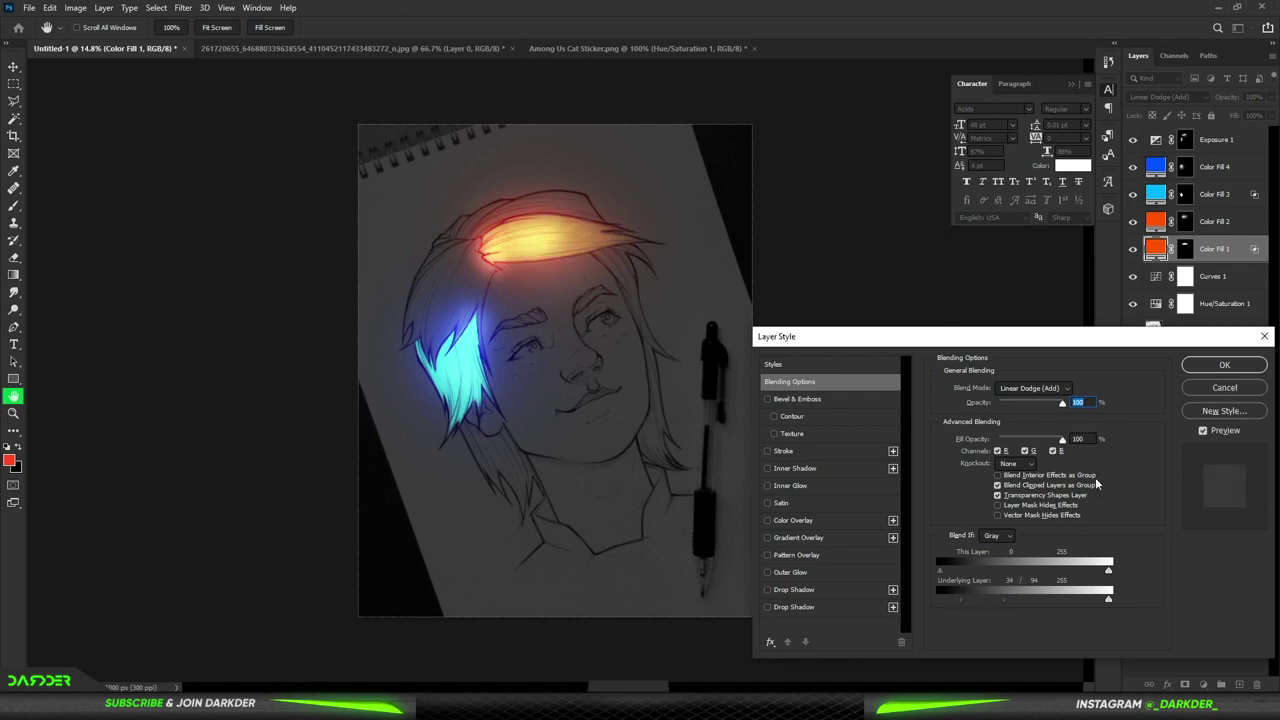
left_click(1225, 366)
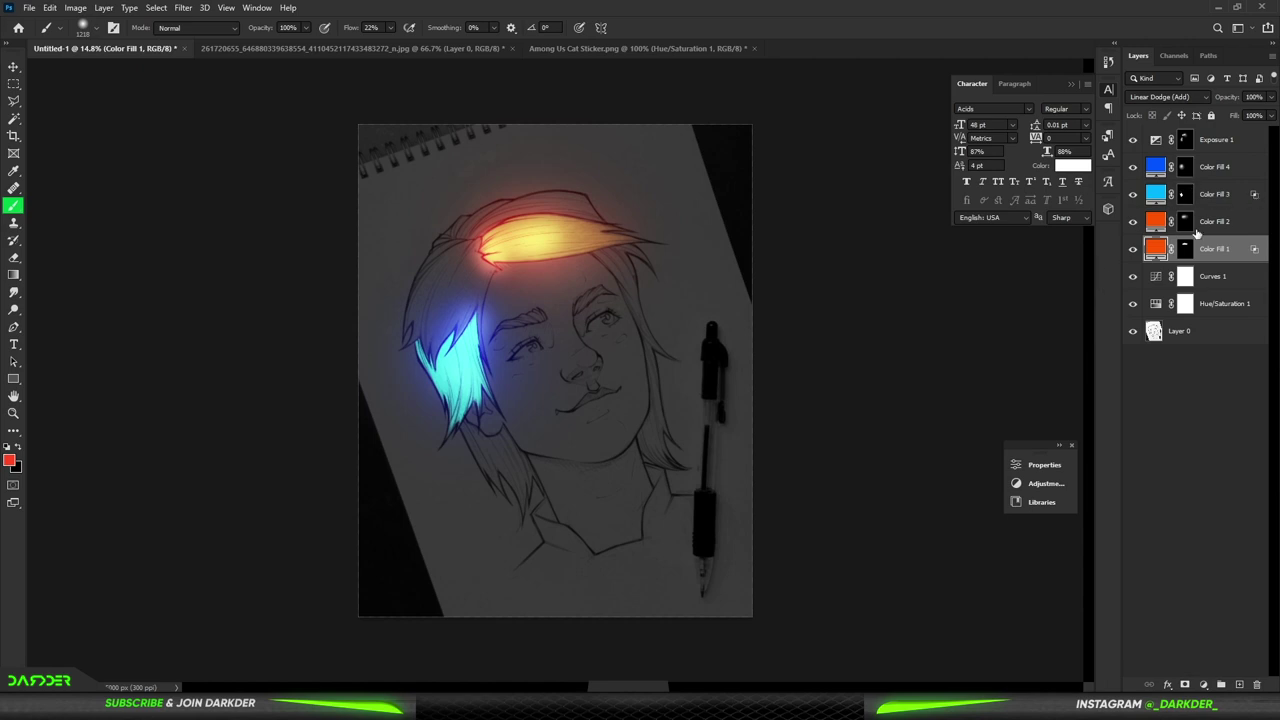
double_click(1240, 194)
left_click_drag(1001, 596, 1001, 597)
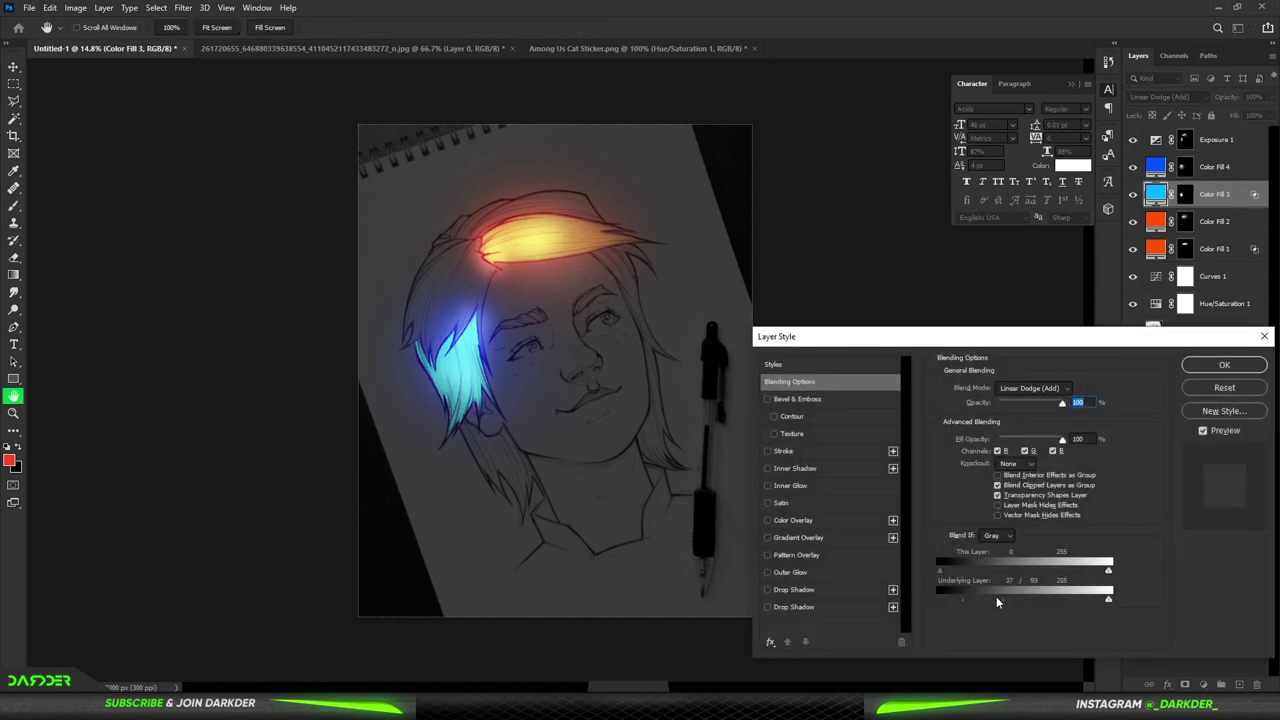
left_click(1218, 366)
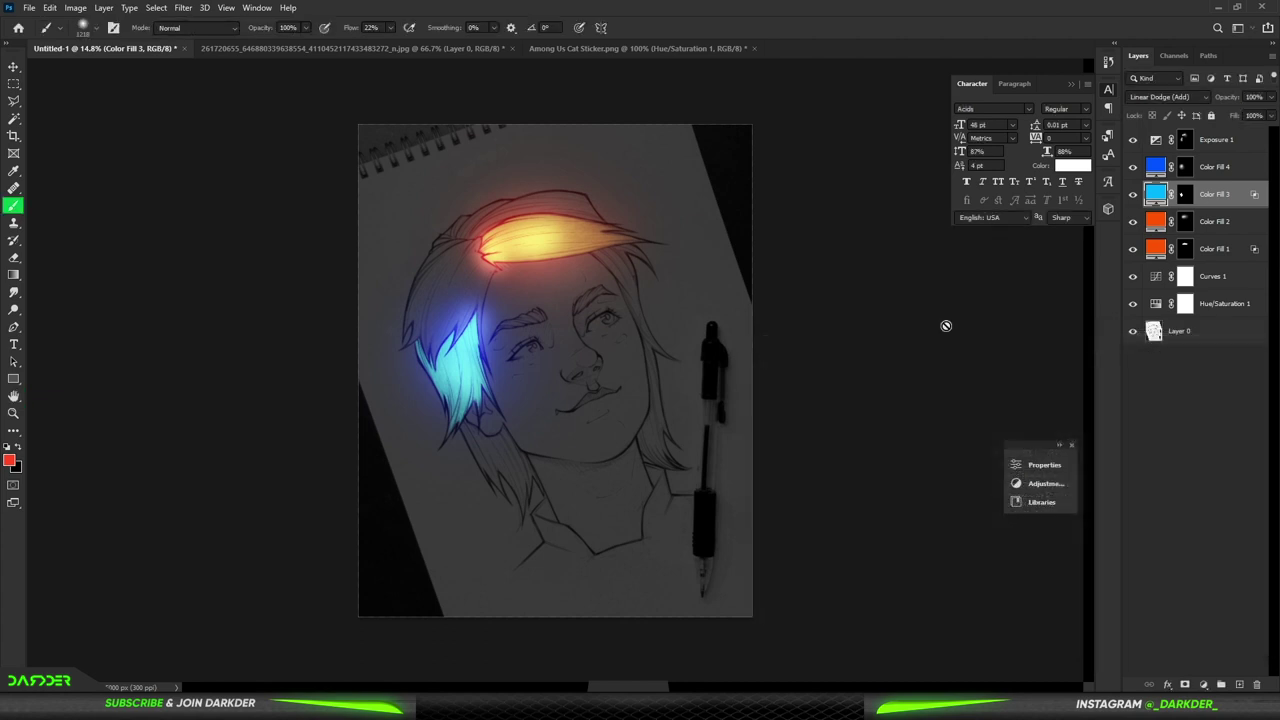
left_click(12, 67)
left_click(1180, 432)
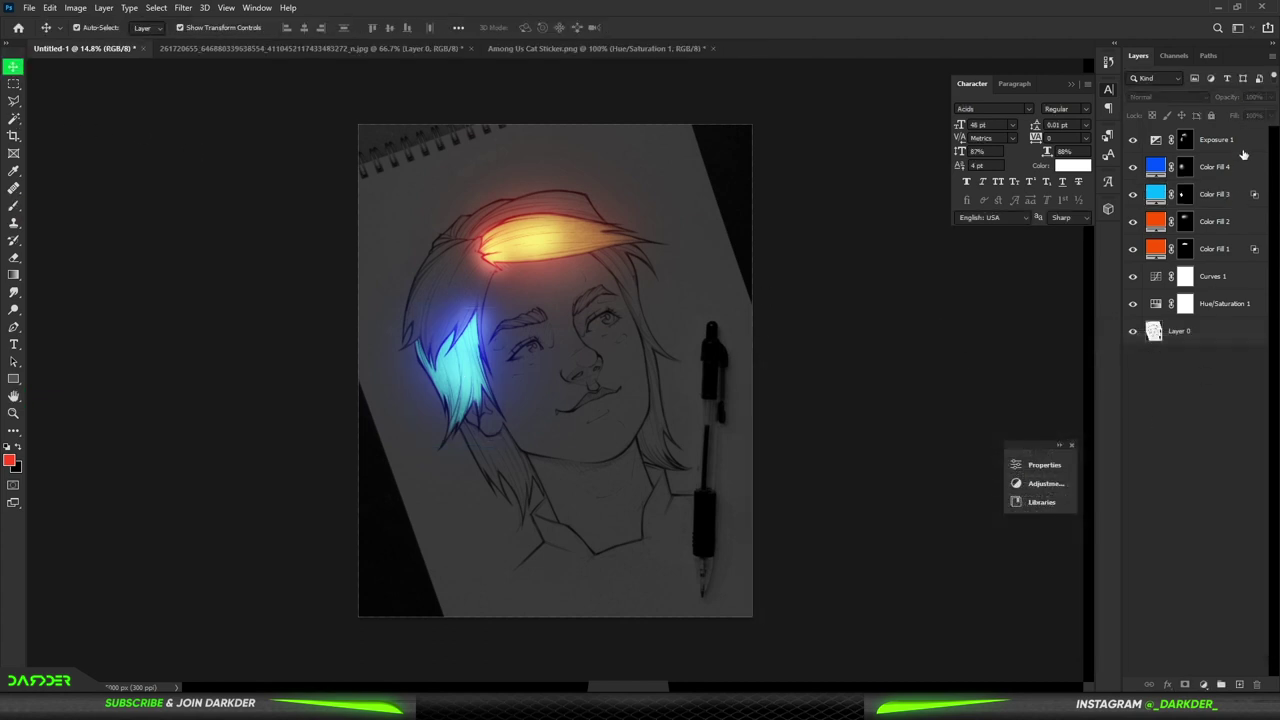
- Add a cyan Solid Color fill layer above Exposure 1 in Color Dodge blend mode
left_click(1243, 149)
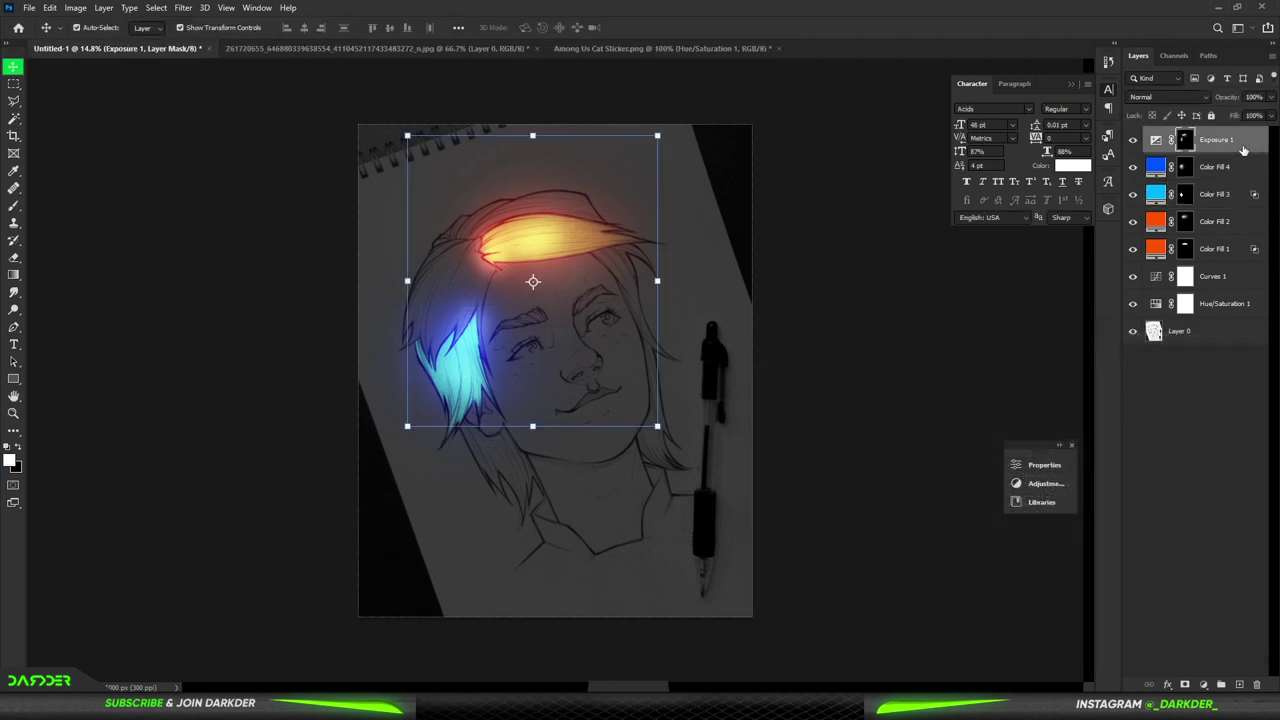
left_click(1207, 685)
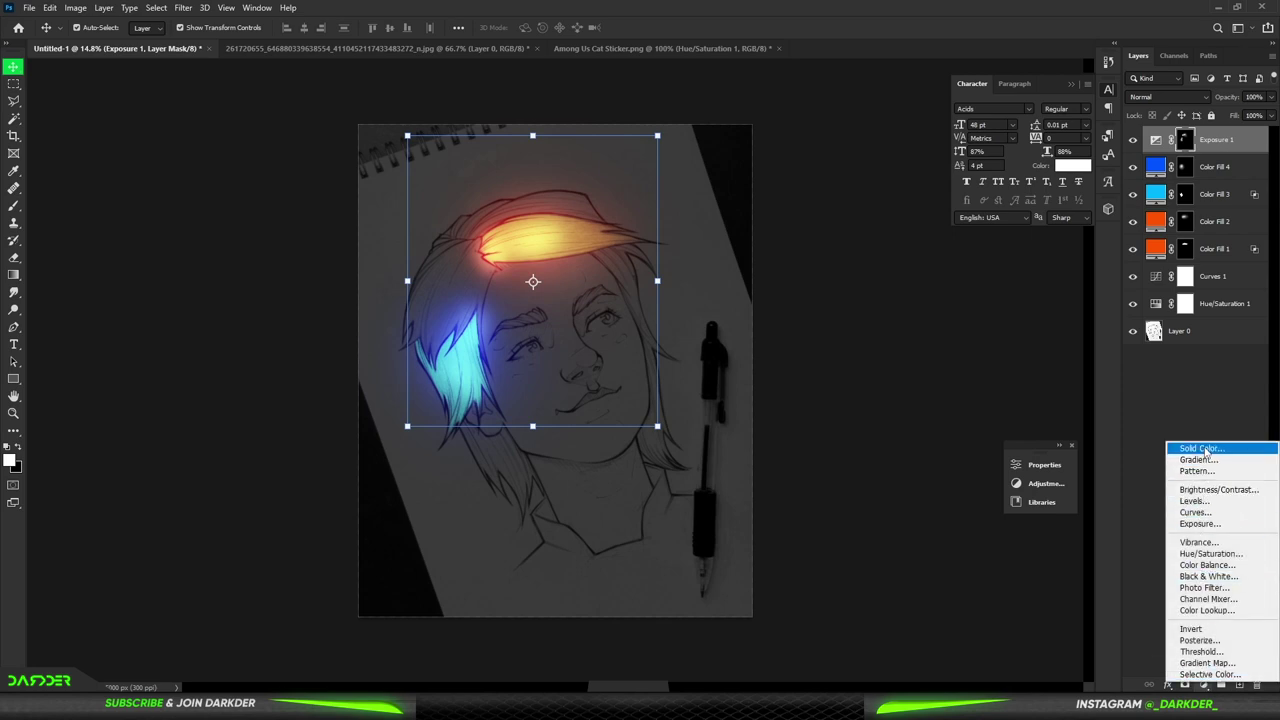
left_click(1204, 449)
mouse_move(1068, 333)
left_mouse_down()
mouse_move(1085, 271)
mouse_move(1066, 262)
left_mouse_up()
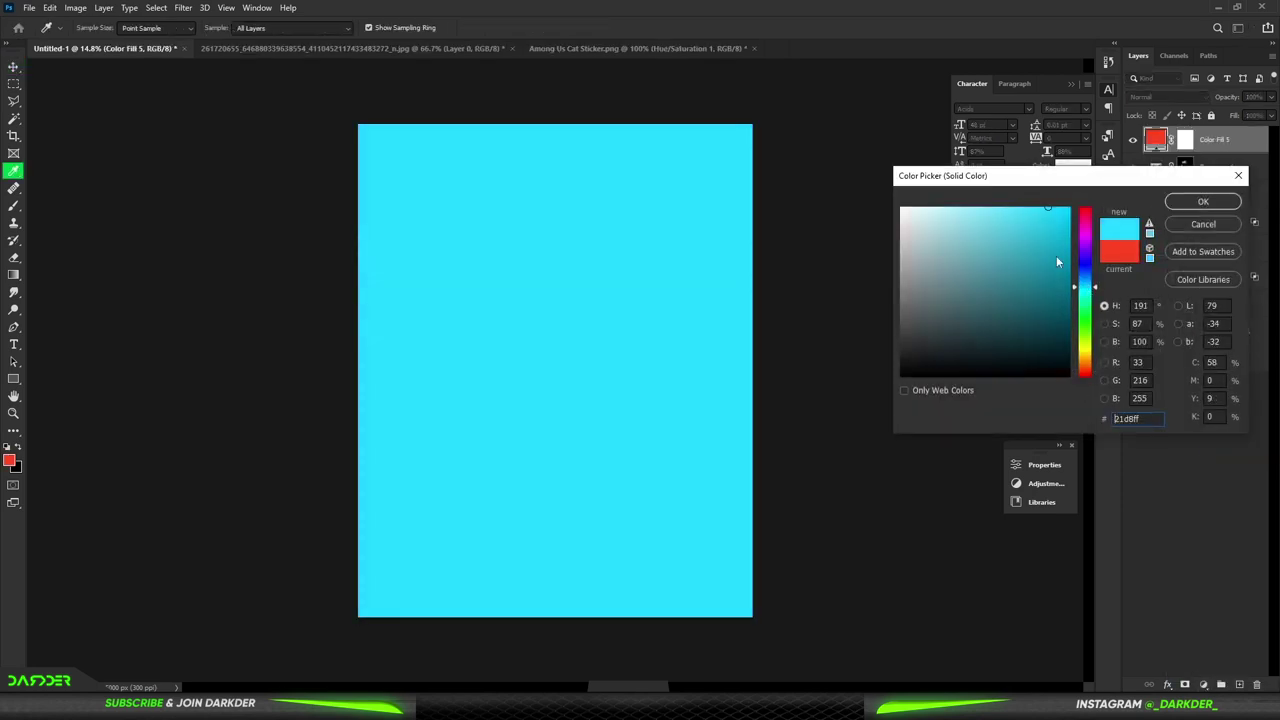
left_click(1203, 201)
key("v")
left_click(1168, 97)
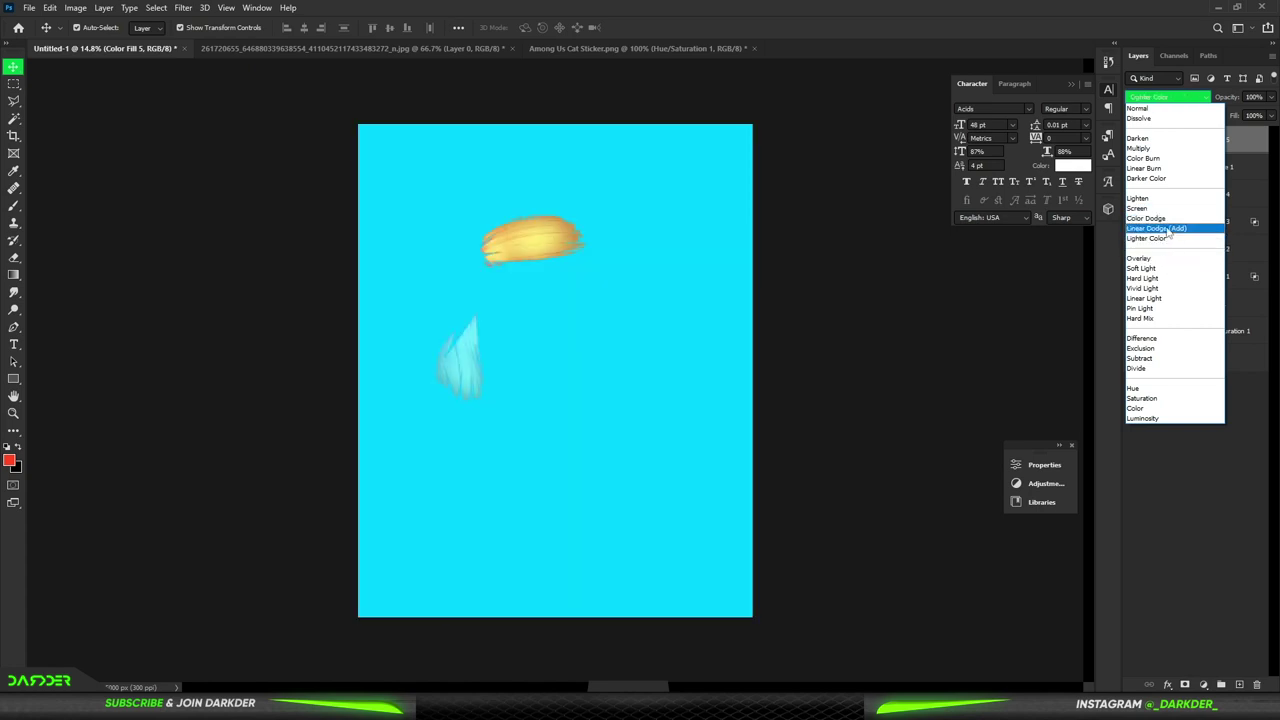
left_click(1168, 220)
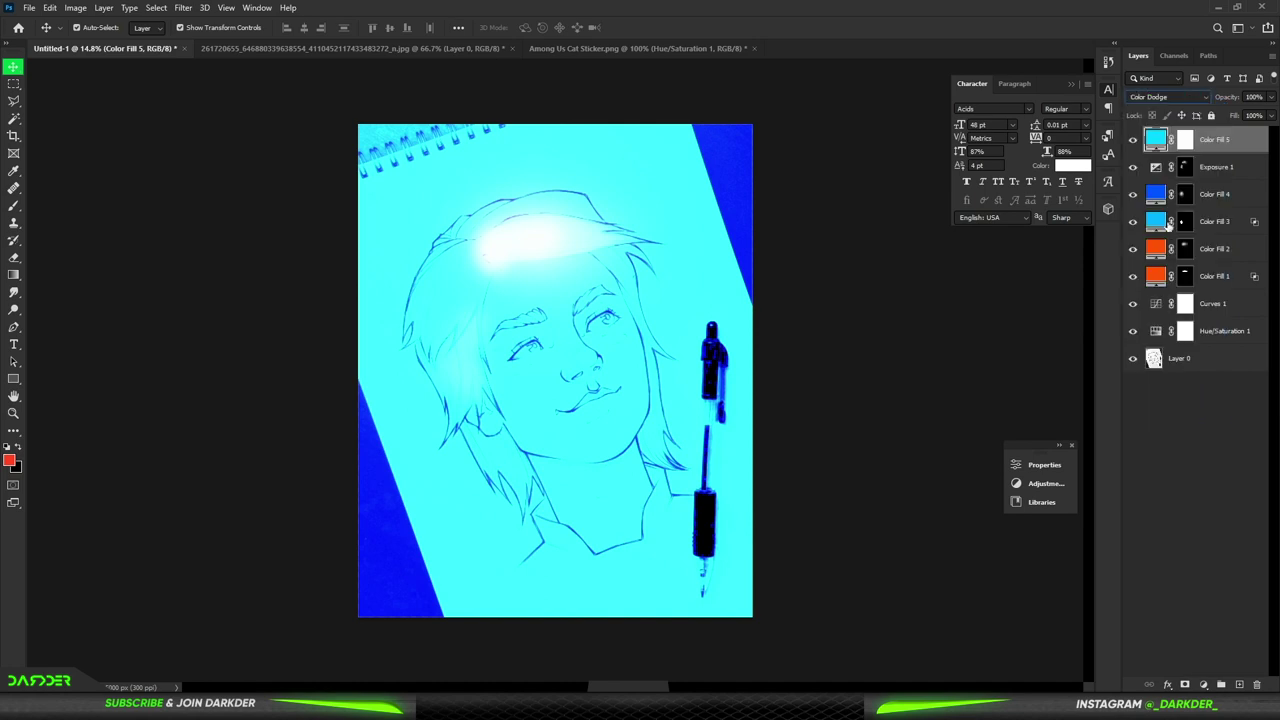
- Set the new fill's Blend If to 26/66 and change its colour to light blue #00aeff
double_click(1253, 147)
left_click_drag(937, 597, 989, 600)
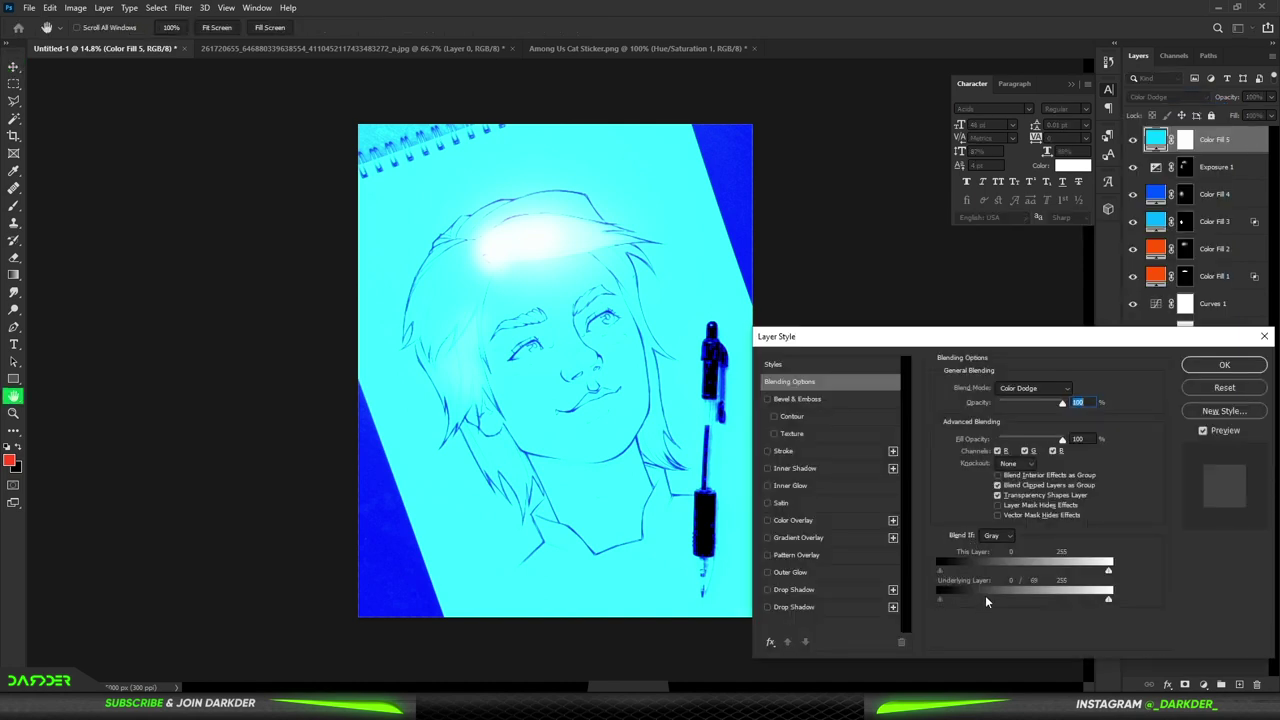
left_click_drag(957, 599, 989, 598)
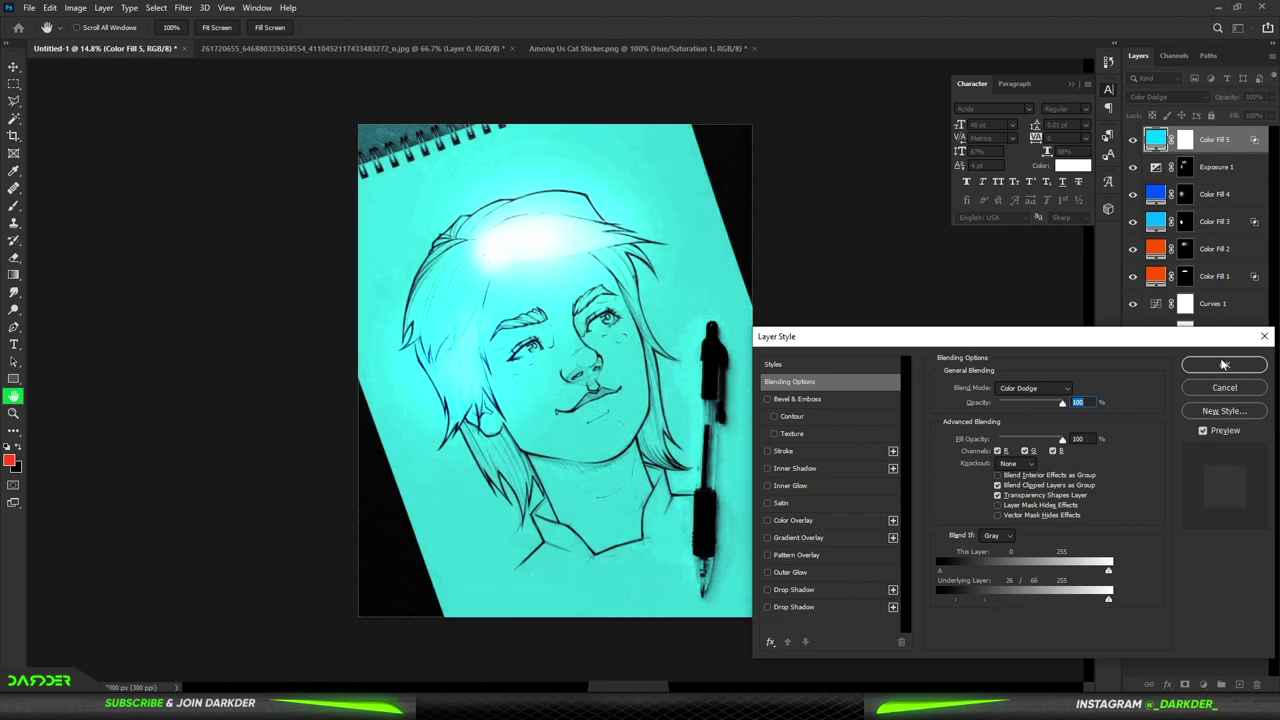
left_click(1222, 364)
double_click(1157, 139)
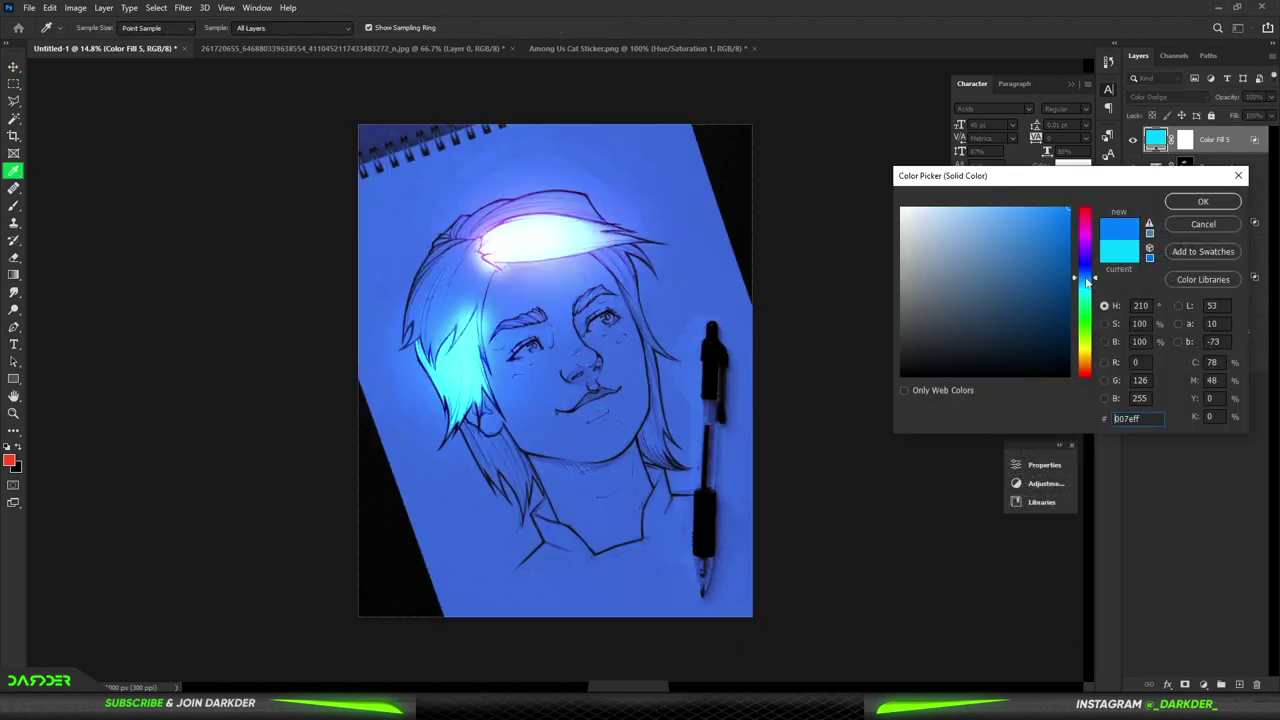
left_click_drag(1088, 290, 1092, 285)
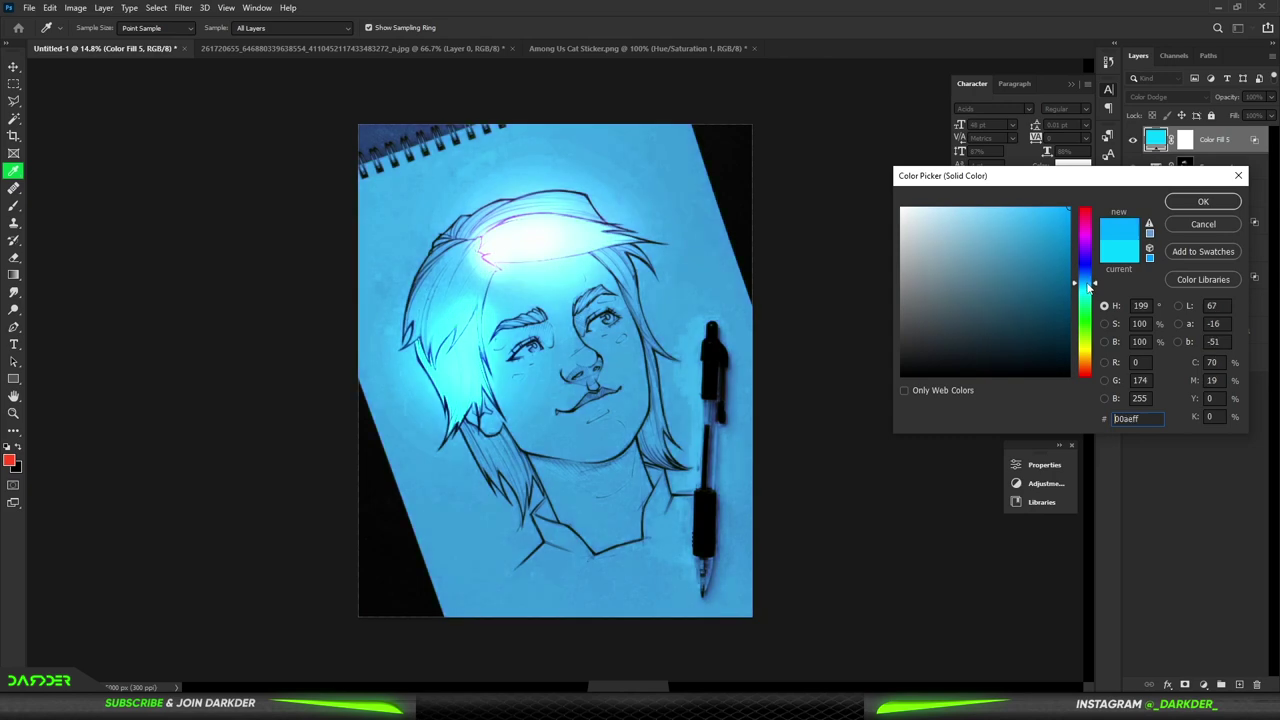
left_click(1227, 199)
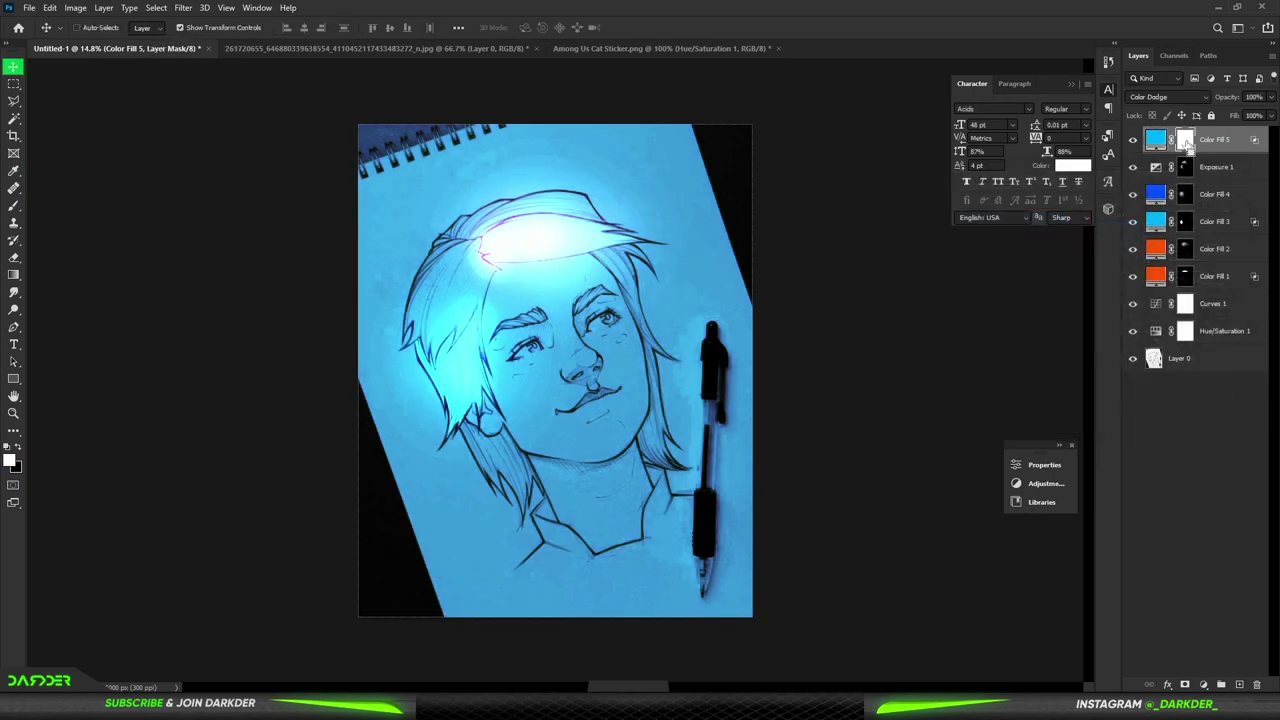
- Invert the cyan fill's mask and paint cyan glow onto the cheek, trimming the nose
key("ctrl+i")
left_click(15, 206)
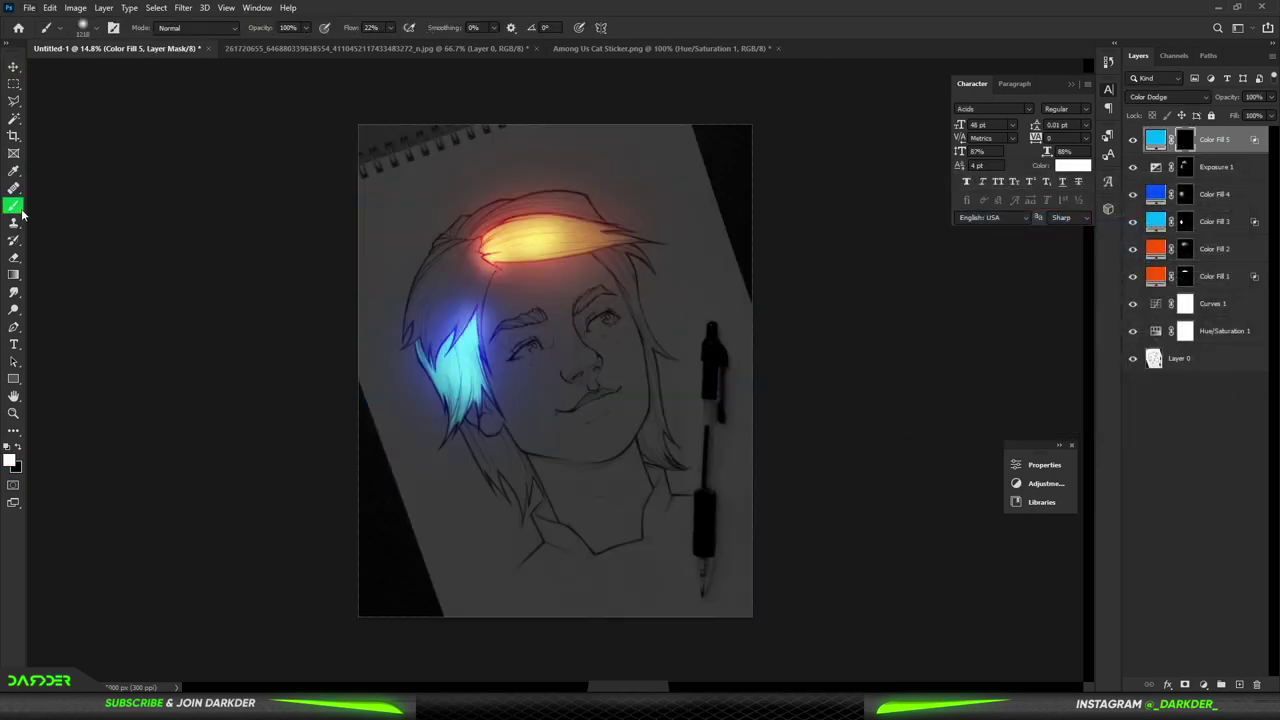
scroll(534, 428, "up", 1)
scroll(534, 428, "up", 2)
scroll(560, 415, "up", 2)
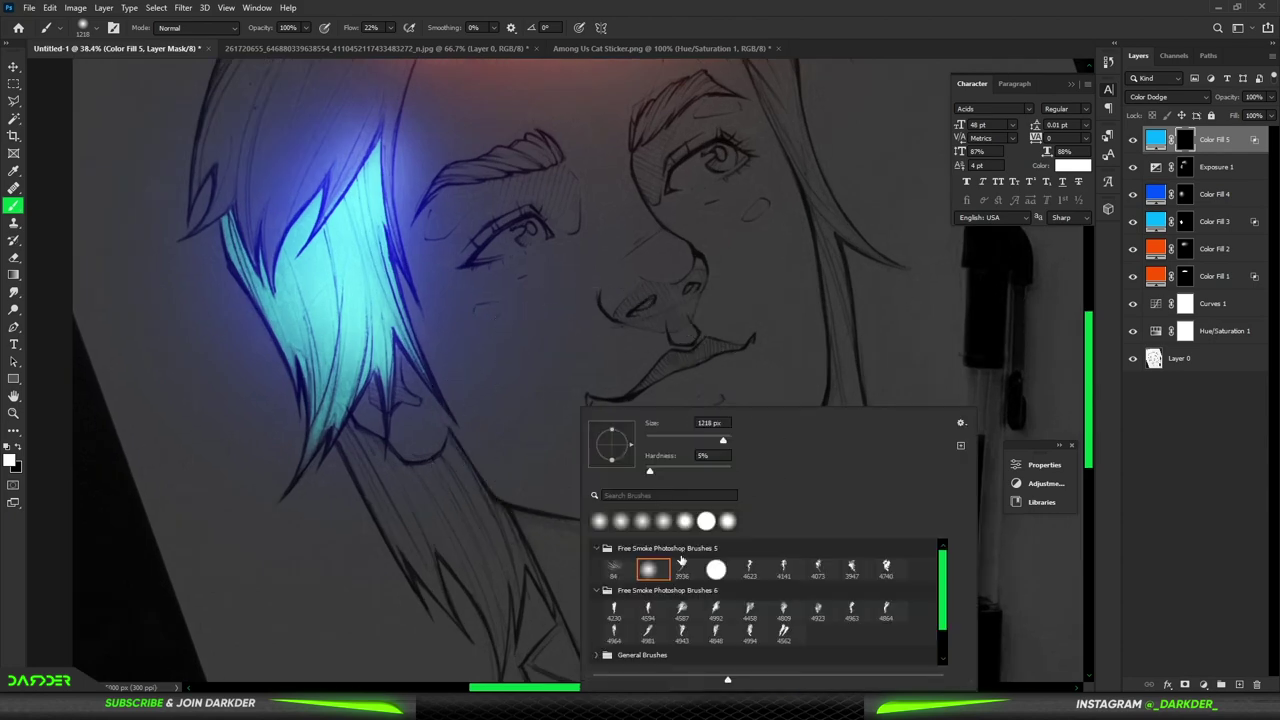
left_click(716, 570)
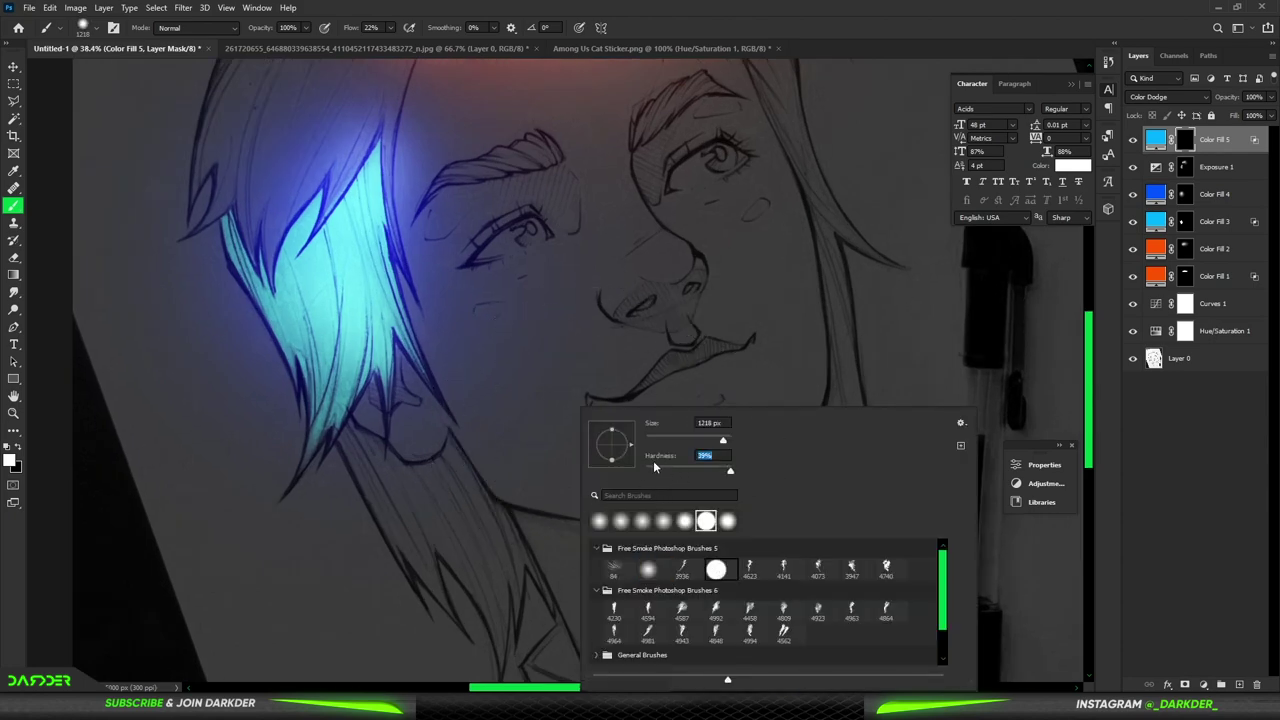
mouse_move(470, 265)
left_mouse_down()
mouse_move(542, 437)
mouse_move(686, 443)
mouse_move(744, 391)
left_mouse_up()
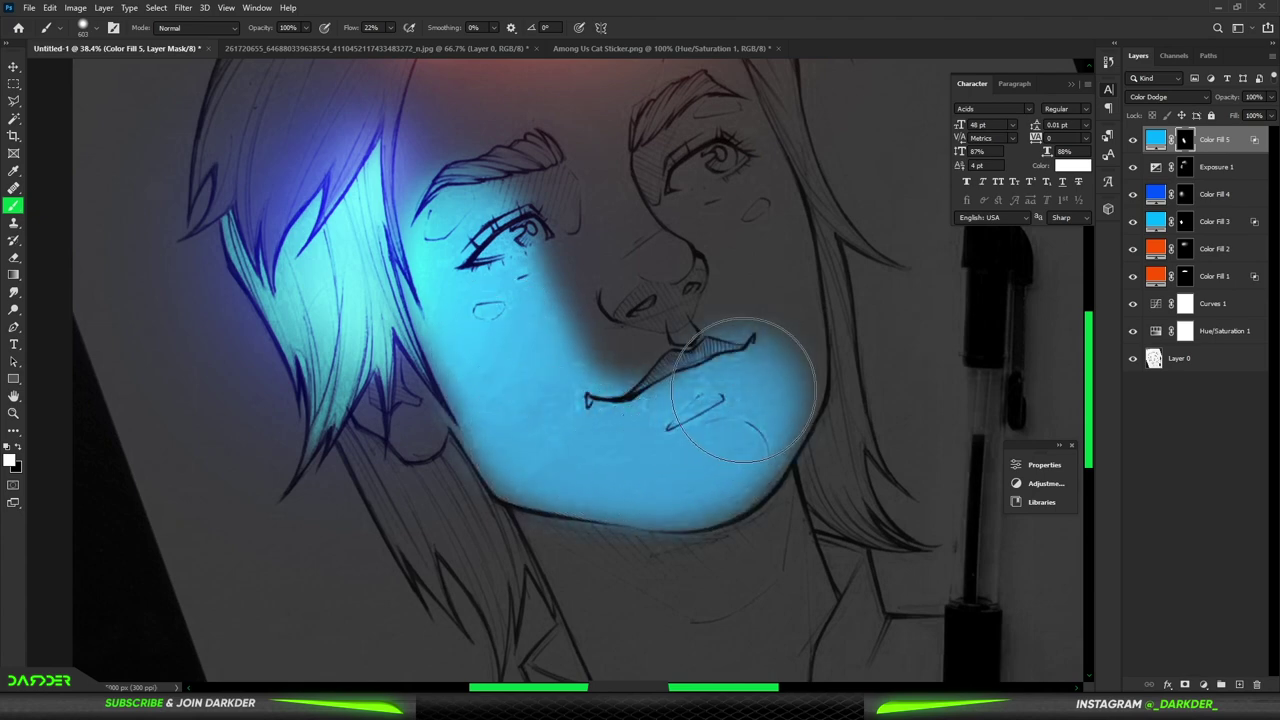
key("x")
mouse_move(586, 271)
left_mouse_down()
mouse_move(586, 286)
mouse_move(614, 243)
mouse_move(458, 212)
mouse_move(551, 409)
mouse_move(656, 433)
mouse_move(749, 380)
mouse_move(737, 363)
mouse_move(723, 400)
mouse_move(670, 452)
mouse_move(557, 414)
mouse_move(457, 214)
mouse_move(494, 366)
mouse_move(537, 414)
mouse_move(537, 457)
mouse_move(789, 454)
left_mouse_up()
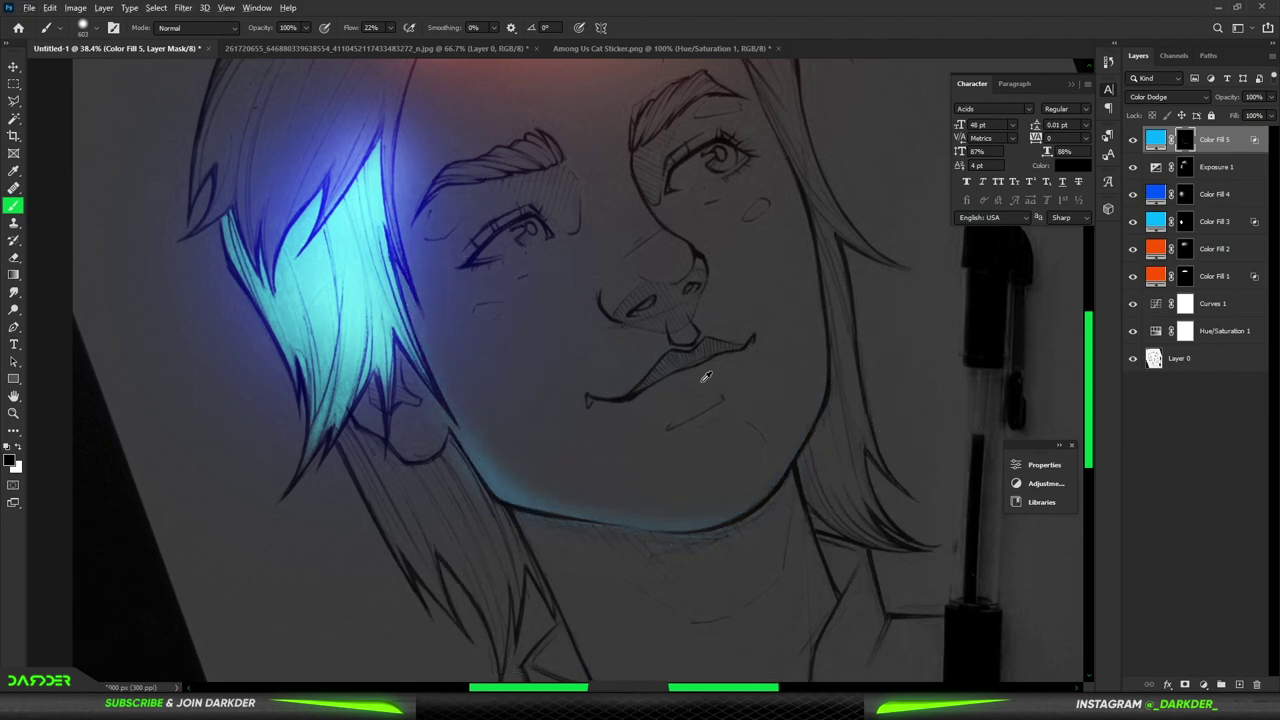
- Paint a softened cyan glow up the nose bridge
scroll(710, 357, "down", 5)
scroll(534, 286, "up", 2)
scroll(557, 294, "up", 2)
scroll(594, 334, "up", 1)
left_click_drag(620, 355, 590, 235)
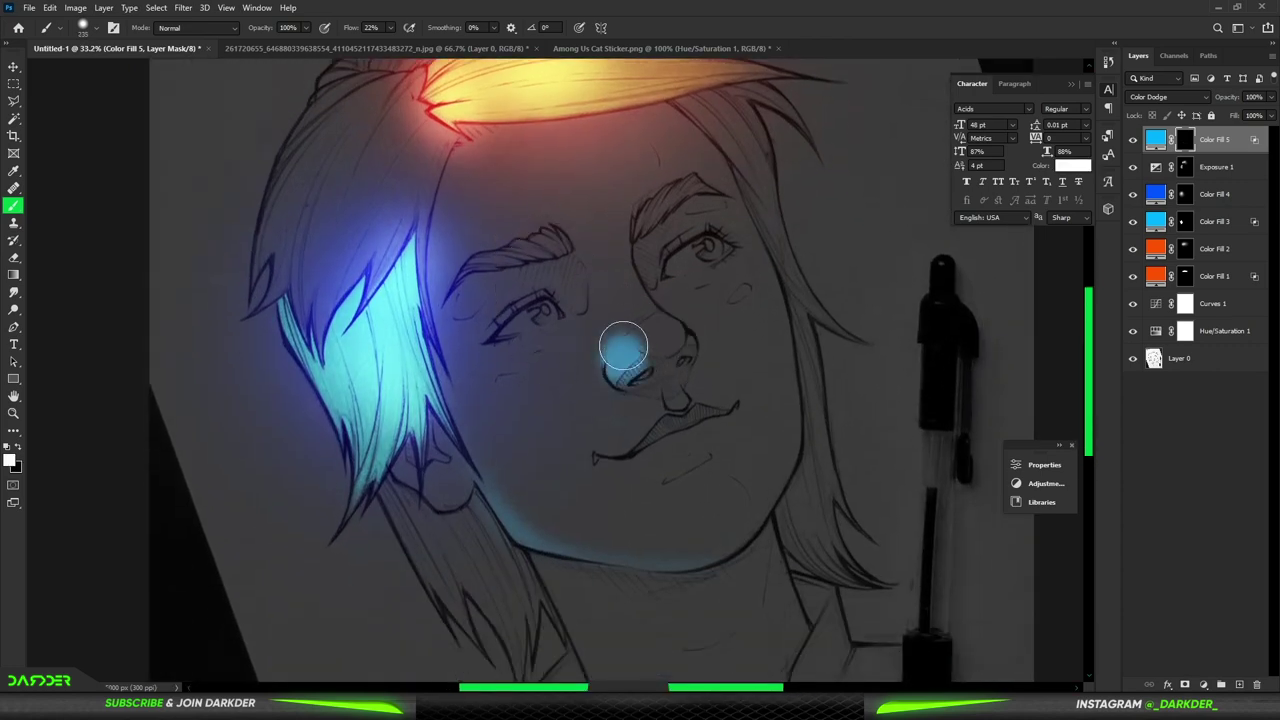
mouse_move(568, 340)
left_mouse_down()
mouse_move(677, 286)
mouse_move(700, 357)
left_mouse_up()
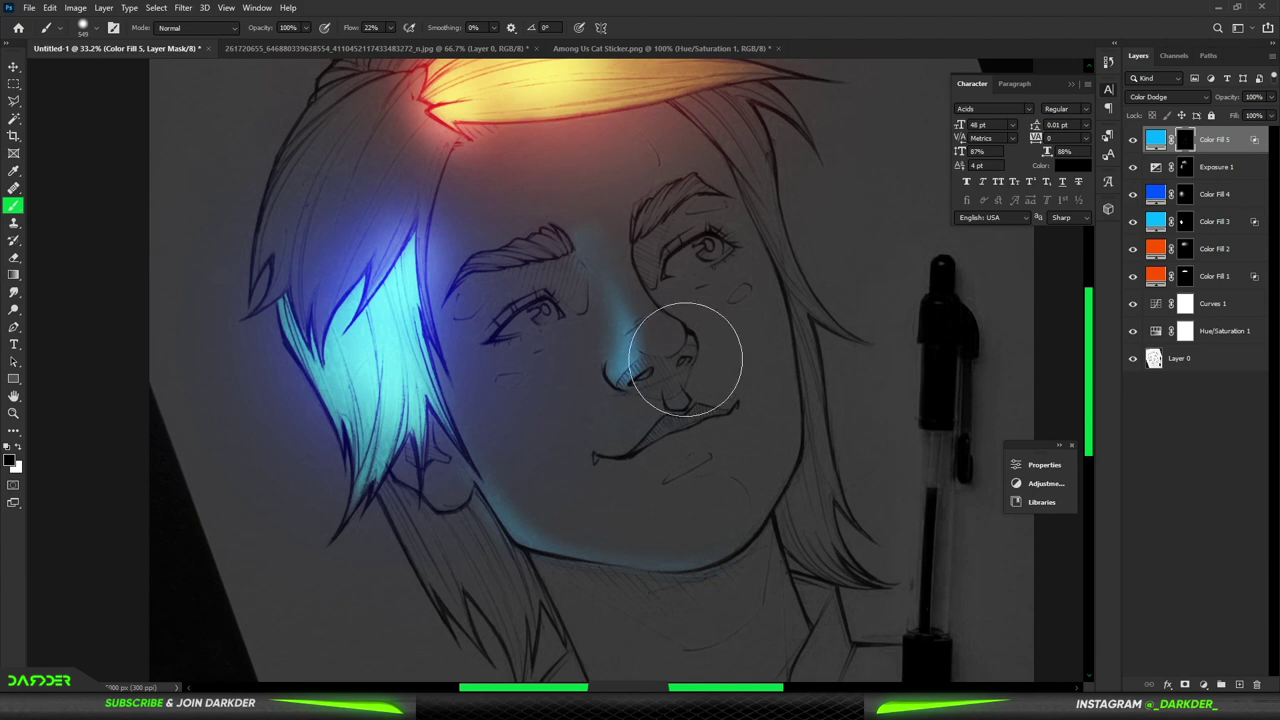
- Paint cyan glow along the left eyebrow, dimming it near the tip
scroll(573, 258, "down", 3)
scroll(560, 250, "up", 5)
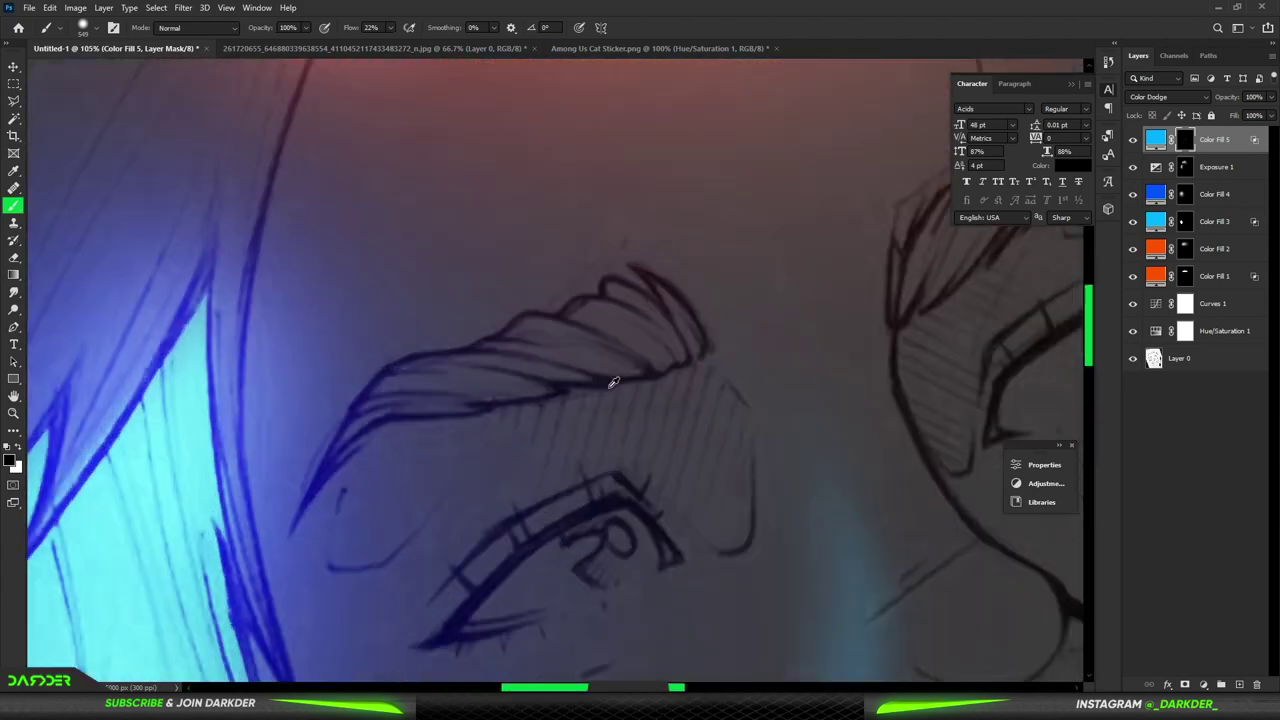
left_click_drag(605, 305, 658, 335)
left_click_drag(541, 341, 400, 386)
key("x")
mouse_move(508, 371)
left_mouse_down()
mouse_move(674, 380)
mouse_move(523, 391)
mouse_move(657, 343)
left_mouse_up()
- With a larger soft brush, paint blue glow onto the left cheek and jaw
key("ctrl+0")
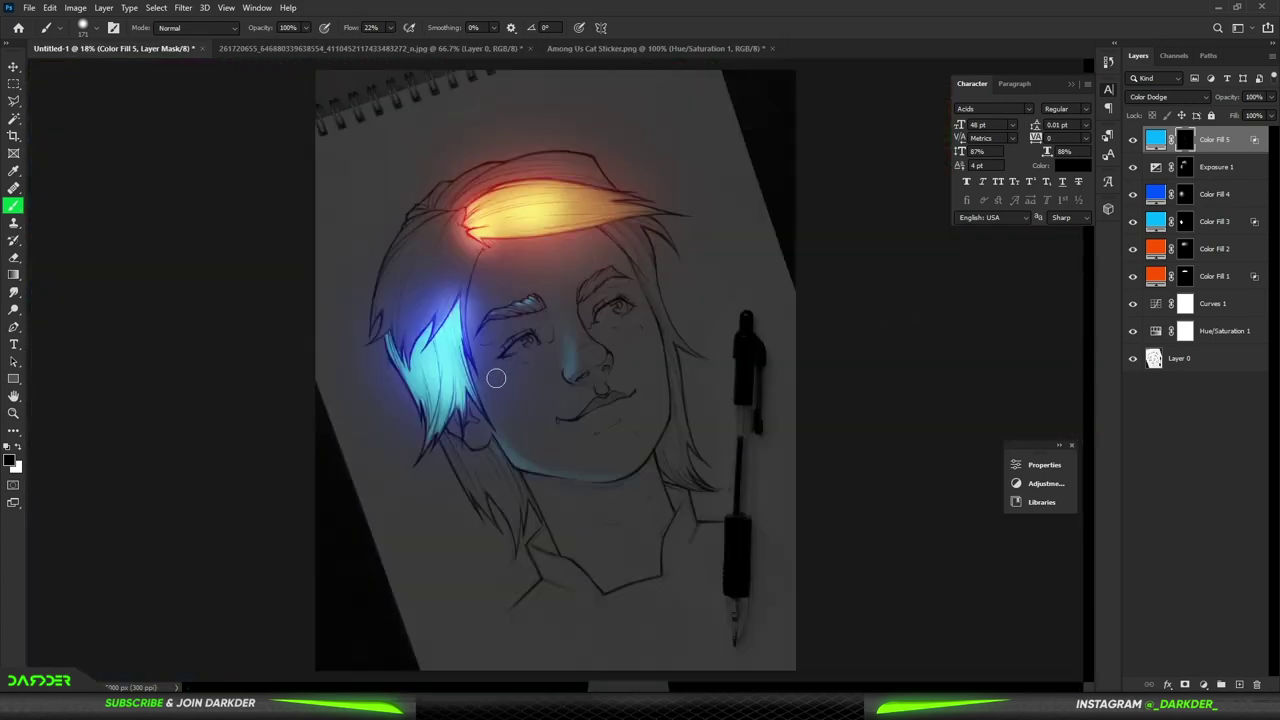
scroll(496, 378, "up", 5)
scroll(577, 322, "up", 3)
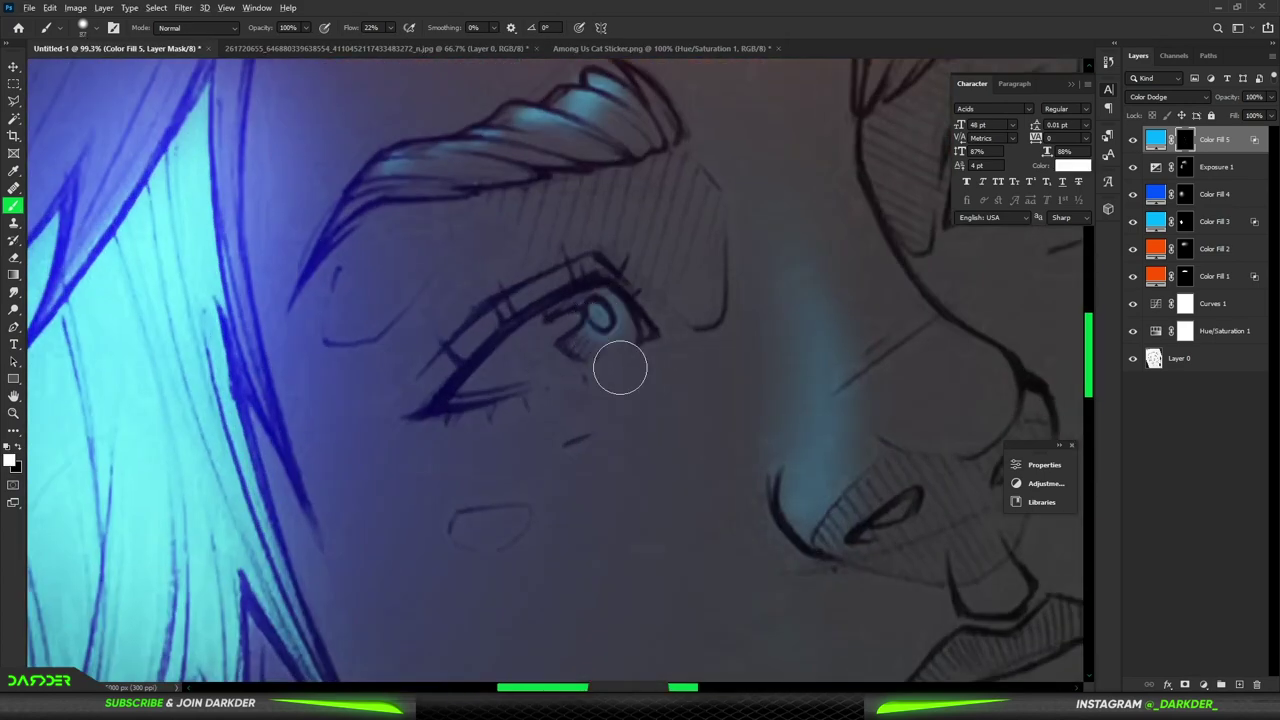
key("ctrl+0")
right_click(548, 404)
left_click(523, 410)
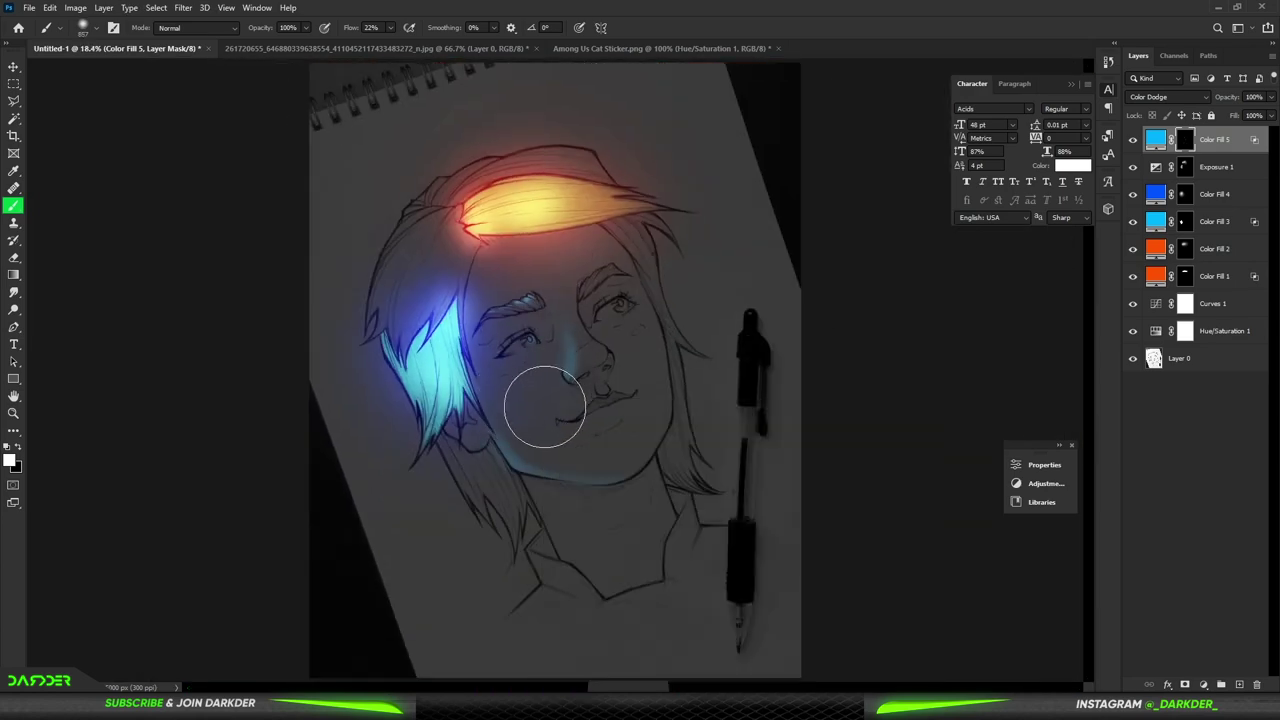
mouse_move(505, 385)
left_mouse_down()
mouse_move(537, 423)
mouse_move(509, 314)
left_mouse_up()
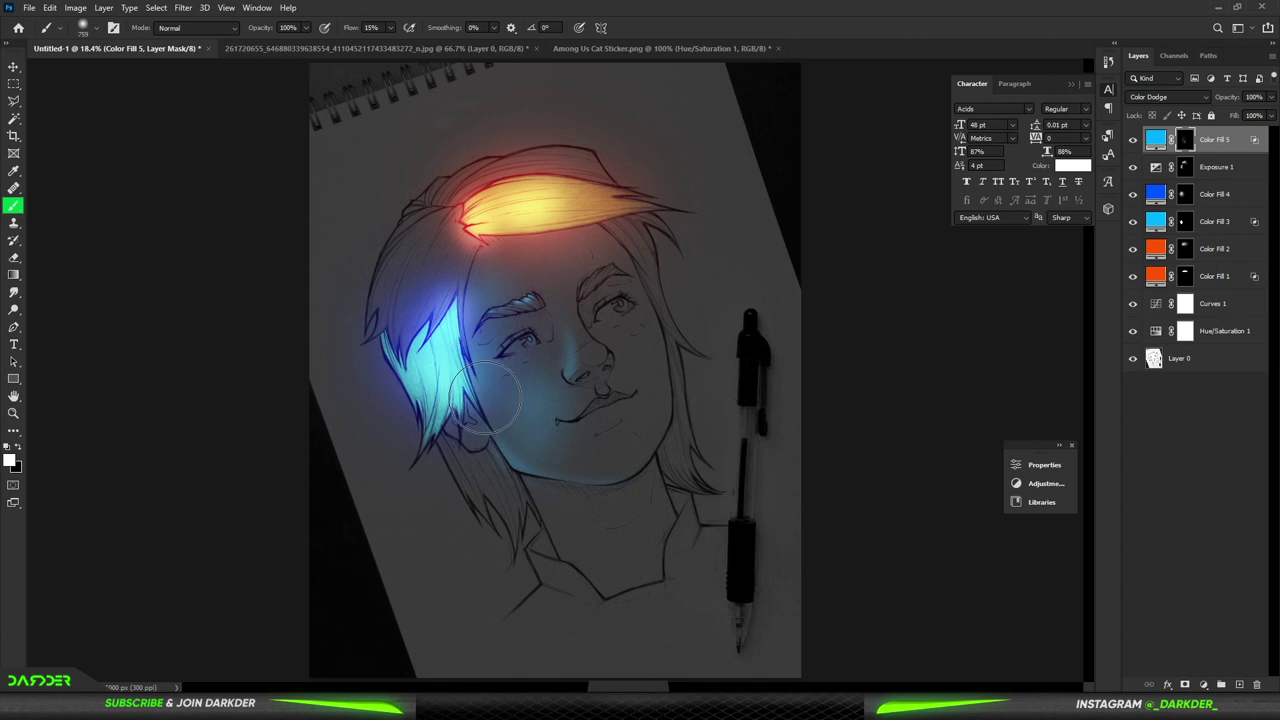
- Add a red ff0000 Solid Color fill layer set to Linear Dodge (Add)
left_click(1203, 685)
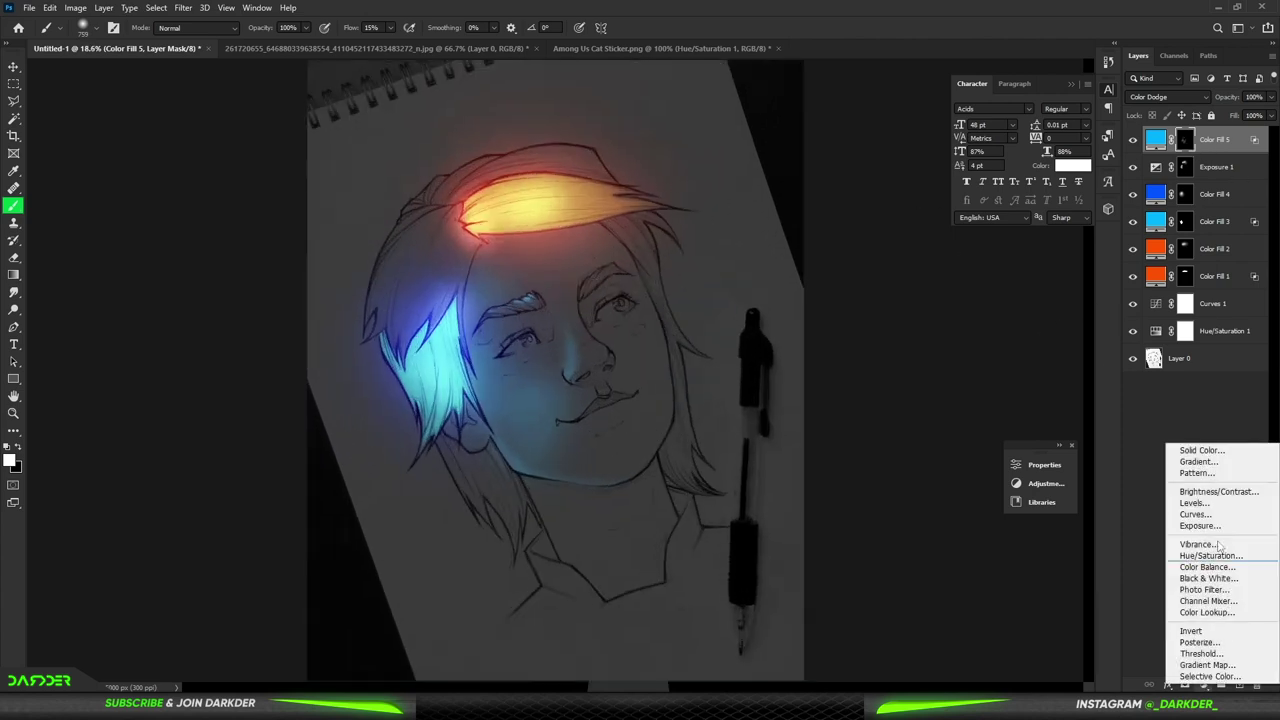
left_click(1180, 448)
type("ff0000")
key("Return")
left_click(1168, 97)
left_click(1160, 228)
- Fade Color Fill 6 out of dark areas with Blend If and invert its mask
double_click(1262, 140)
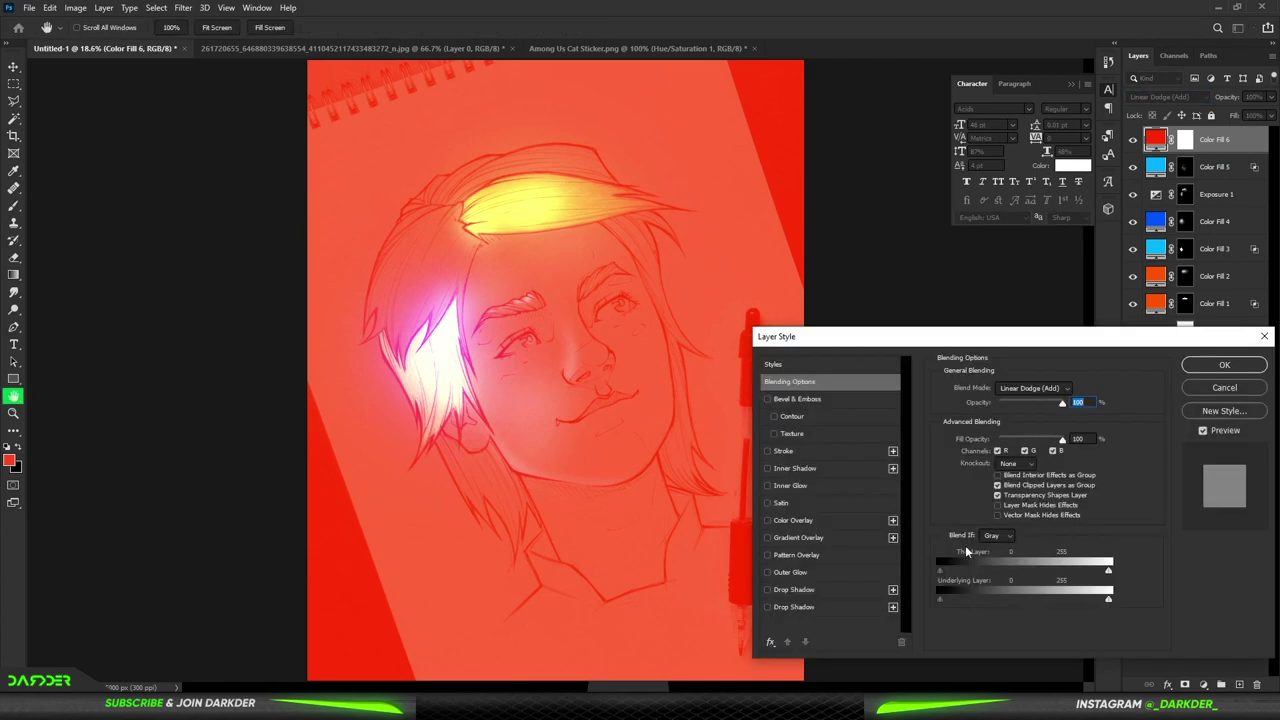
left_click_drag(938, 598, 980, 598)
left_click(1224, 364)
key("ctrl+i")
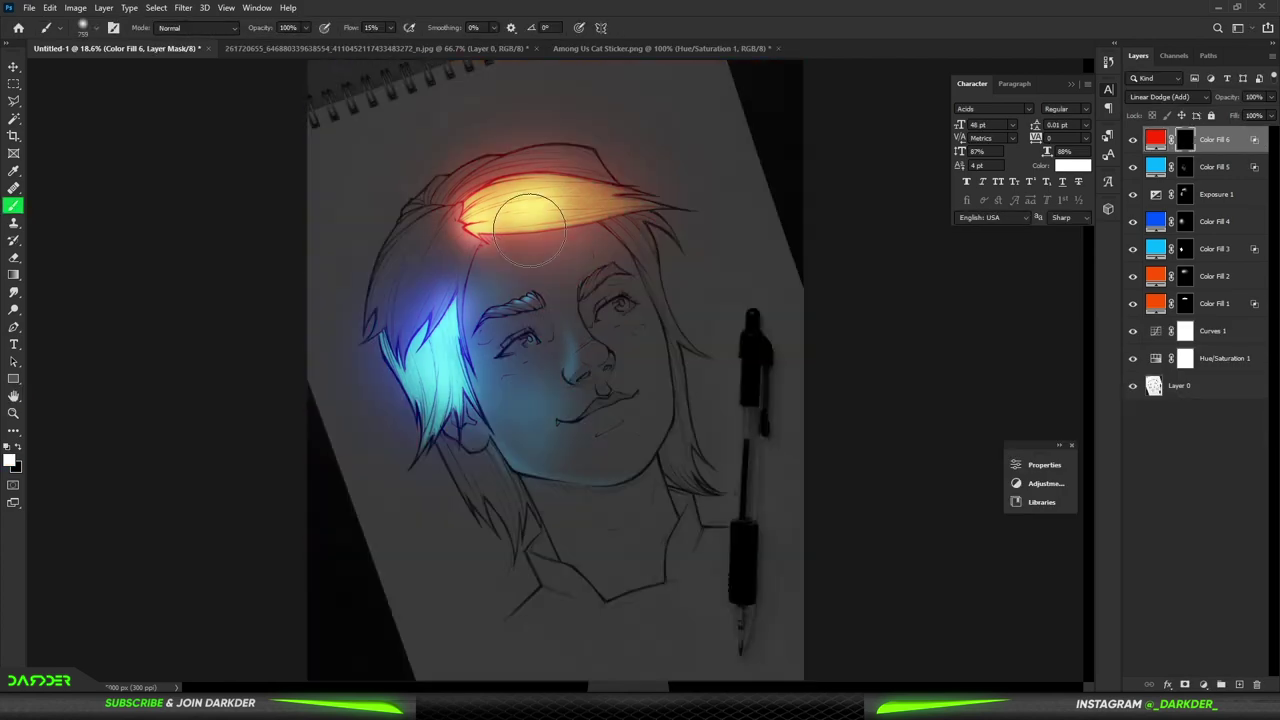
key("b")
right_click(550, 278)
- Paint red-orange glow across the forehead and eye on Color Fill 6's mask
double_click(688, 440)
mouse_move(440, 258)
left_mouse_down()
mouse_move(530, 250)
mouse_move(640, 268)
mouse_move(686, 470)
mouse_move(684, 570)
mouse_move(628, 469)
mouse_move(491, 343)
mouse_move(500, 286)
mouse_move(557, 251)
mouse_move(655, 490)
mouse_move(608, 271)
mouse_move(530, 220)
mouse_move(543, 250)
left_mouse_up()
key("x")
scroll(543, 250, "down", 3)
scroll(543, 250, "down", 2)
scroll(543, 250, "down", 3)
scroll(543, 193, "up", 2)
scroll(543, 193, "up", 1)
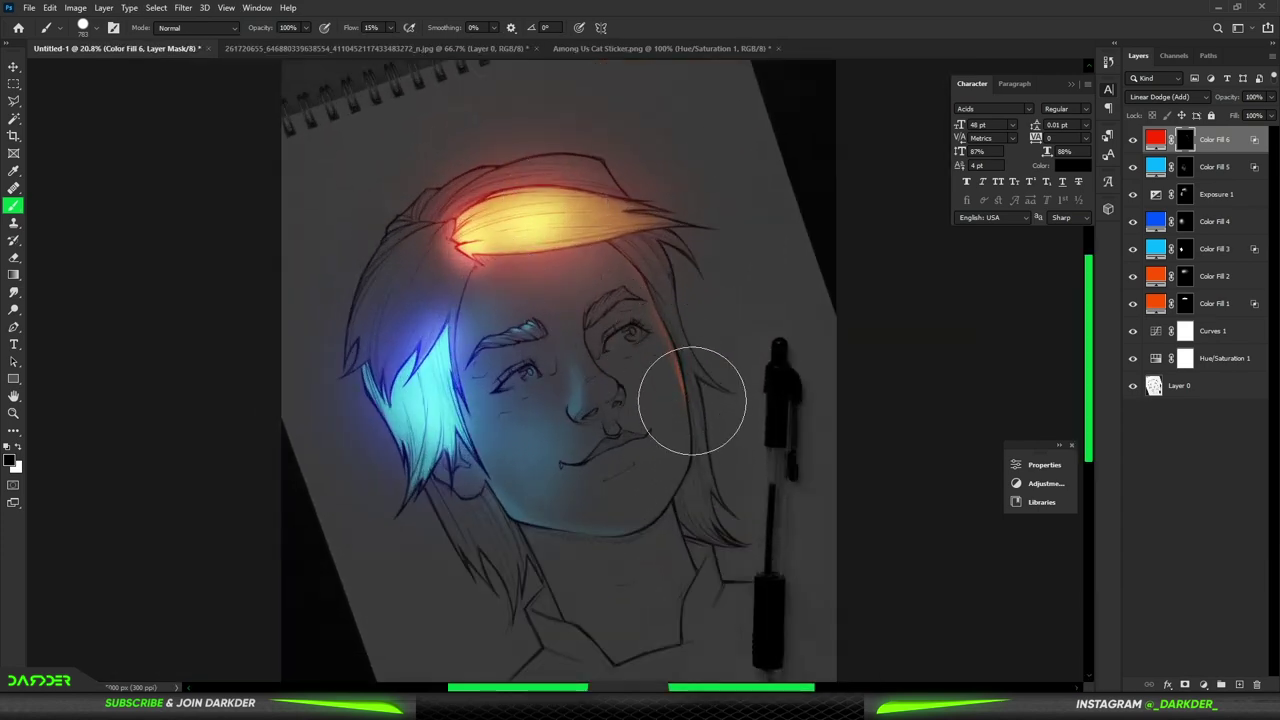
- Brush red-orange light along the nose
right_click(580, 377)
left_click(667, 542)
key("Return")
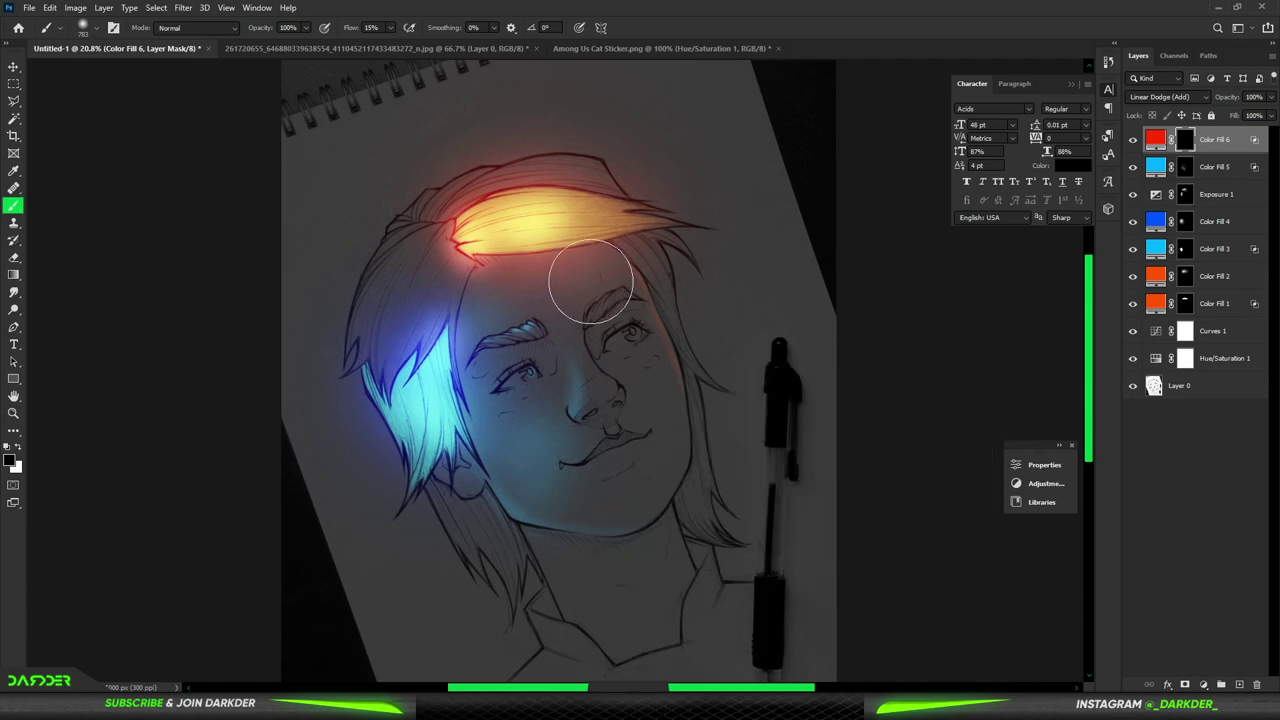
key("x")
scroll(611, 342, "up", 3)
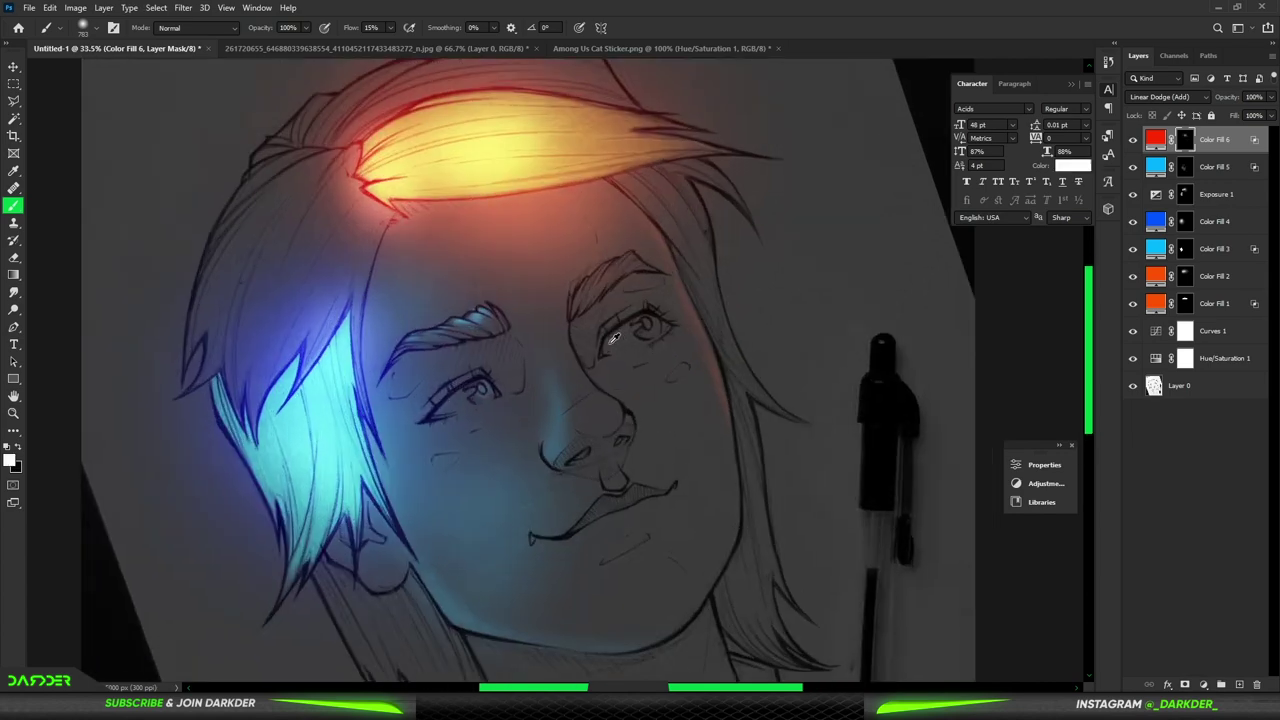
scroll(618, 292, "up", 3)
mouse_move(517, 394)
left_mouse_down()
mouse_move(600, 491)
mouse_move(517, 289)
left_mouse_up()
key("x")
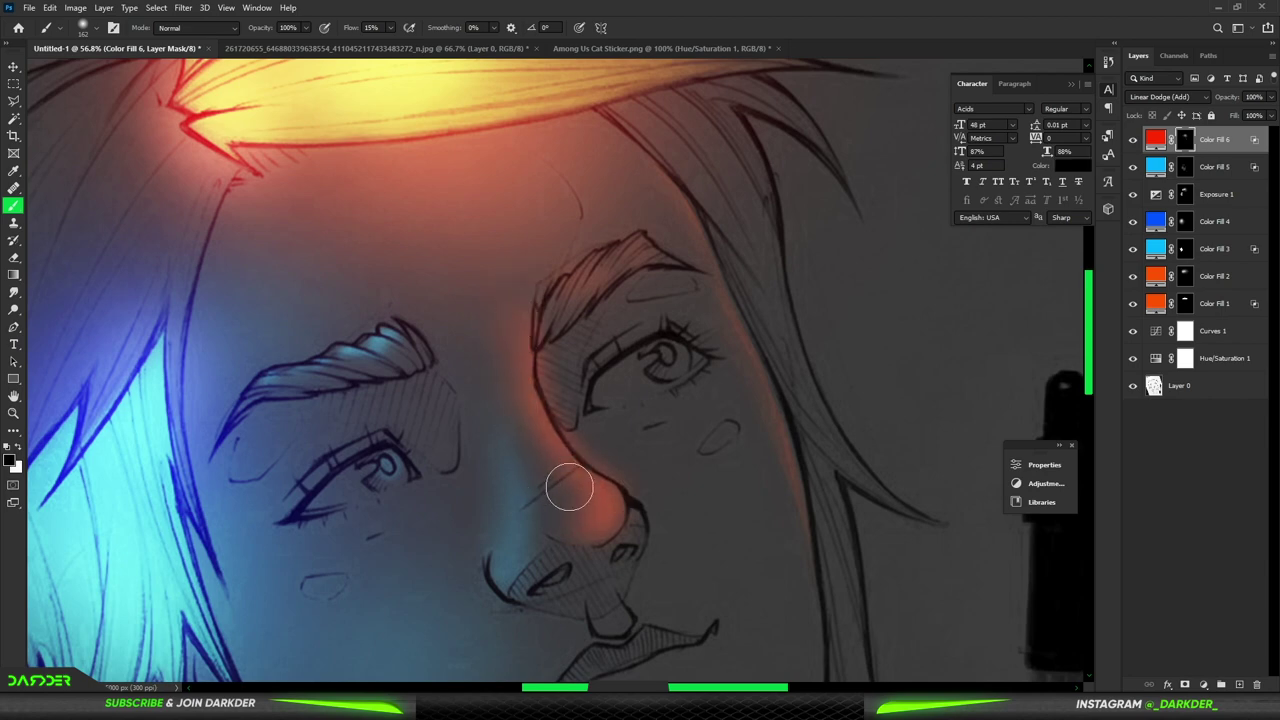
scroll(545, 317, "down", 5)
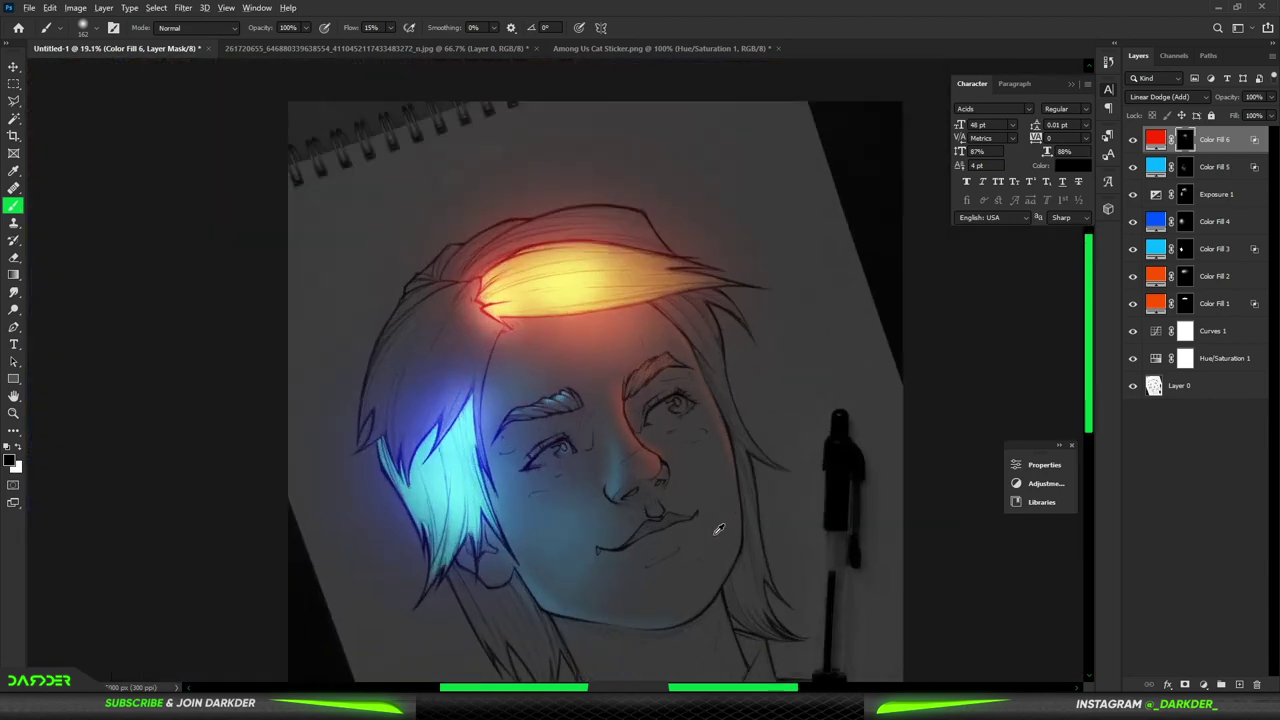
scroll(515, 283, "up", 5)
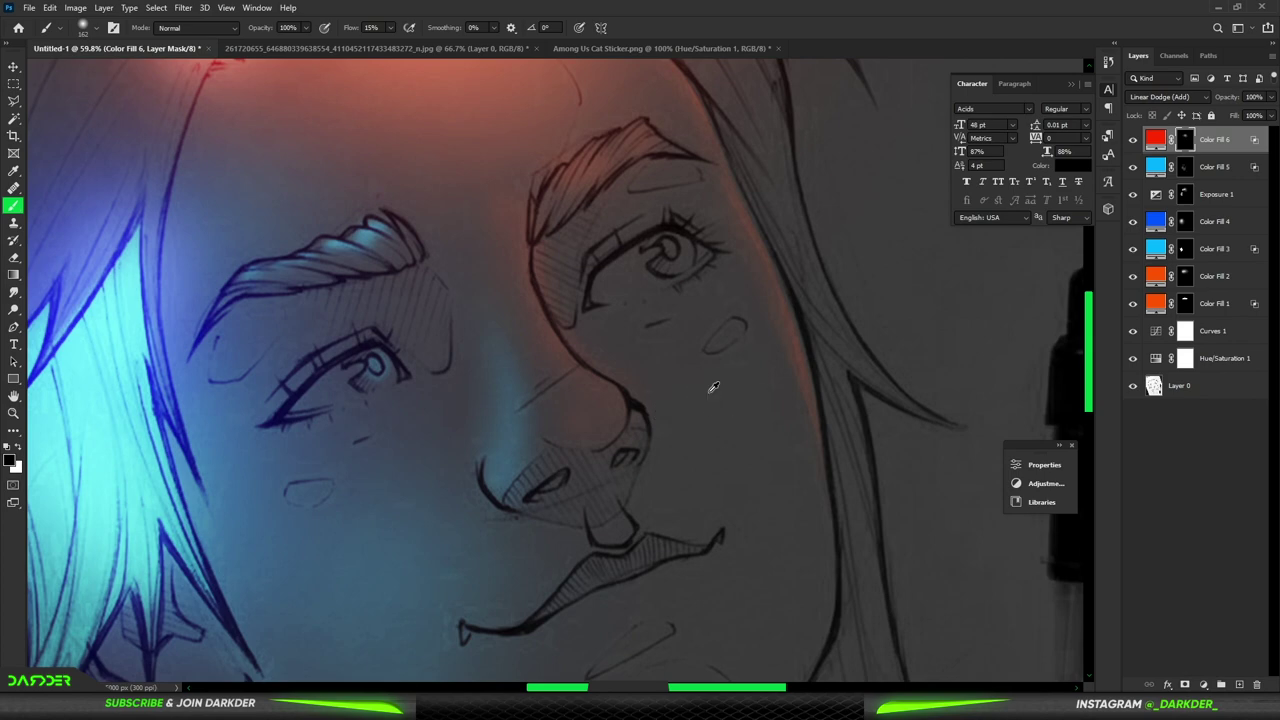
- With a larger brush, paint red glow onto the right cheek
key("x")
key("bracketright")
key("bracketright")
key("bracketright")
mouse_move(723, 366)
left_mouse_down()
mouse_move(686, 329)
mouse_move(740, 417)
left_mouse_up()
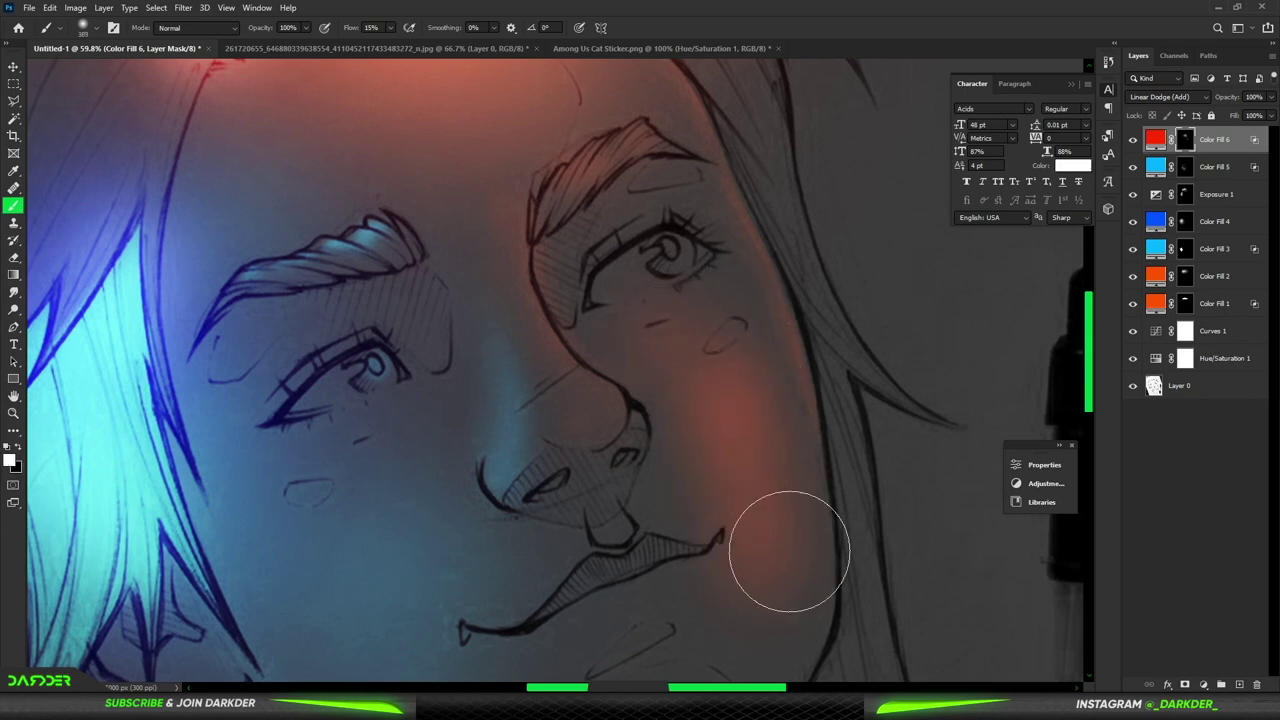
scroll(772, 585, "down", 5)
scroll(703, 494, "up", 4)
key("x")
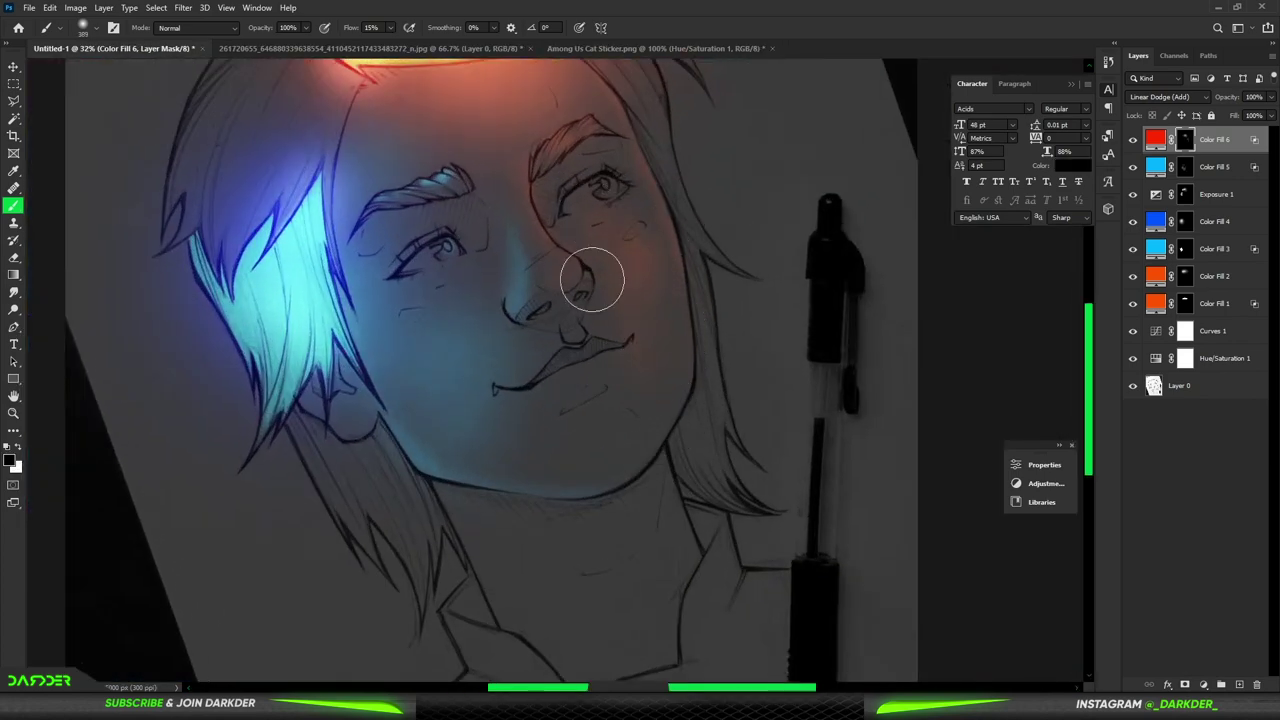
scroll(658, 385, "down", 5)
scroll(537, 263, "up", 3)
scroll(537, 263, "up", 4)
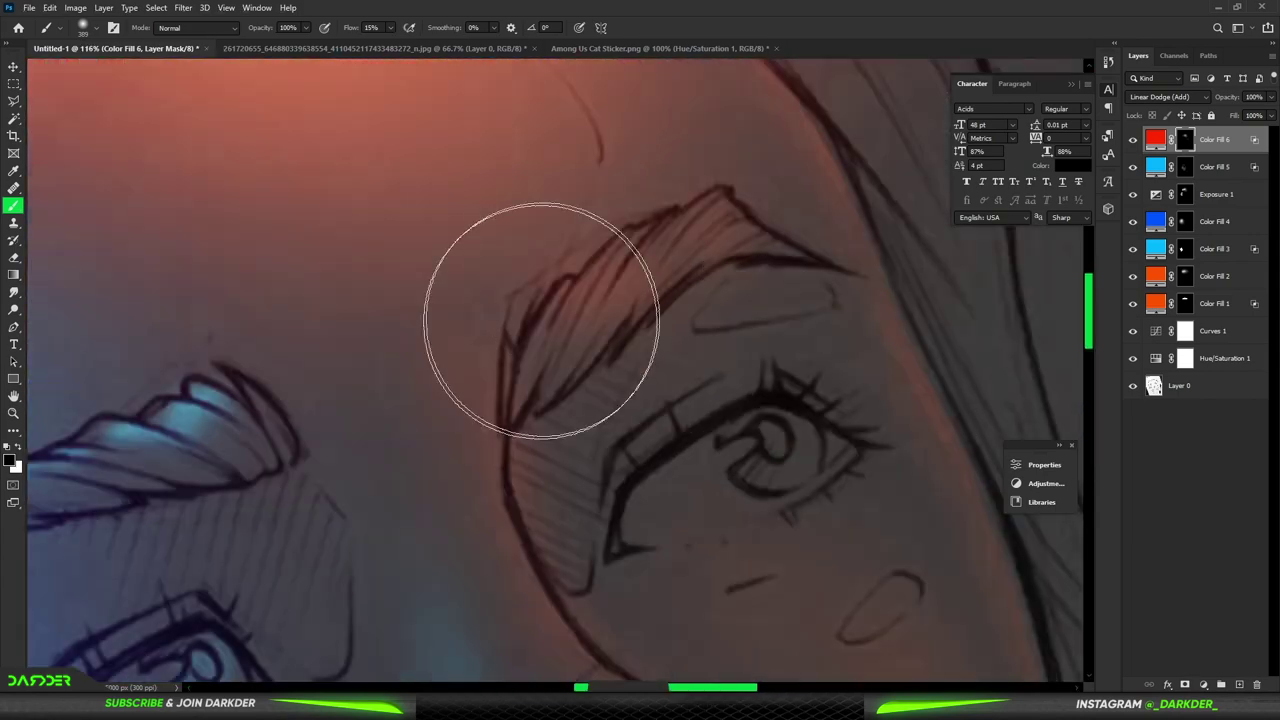
scroll(614, 303, "up", 2)
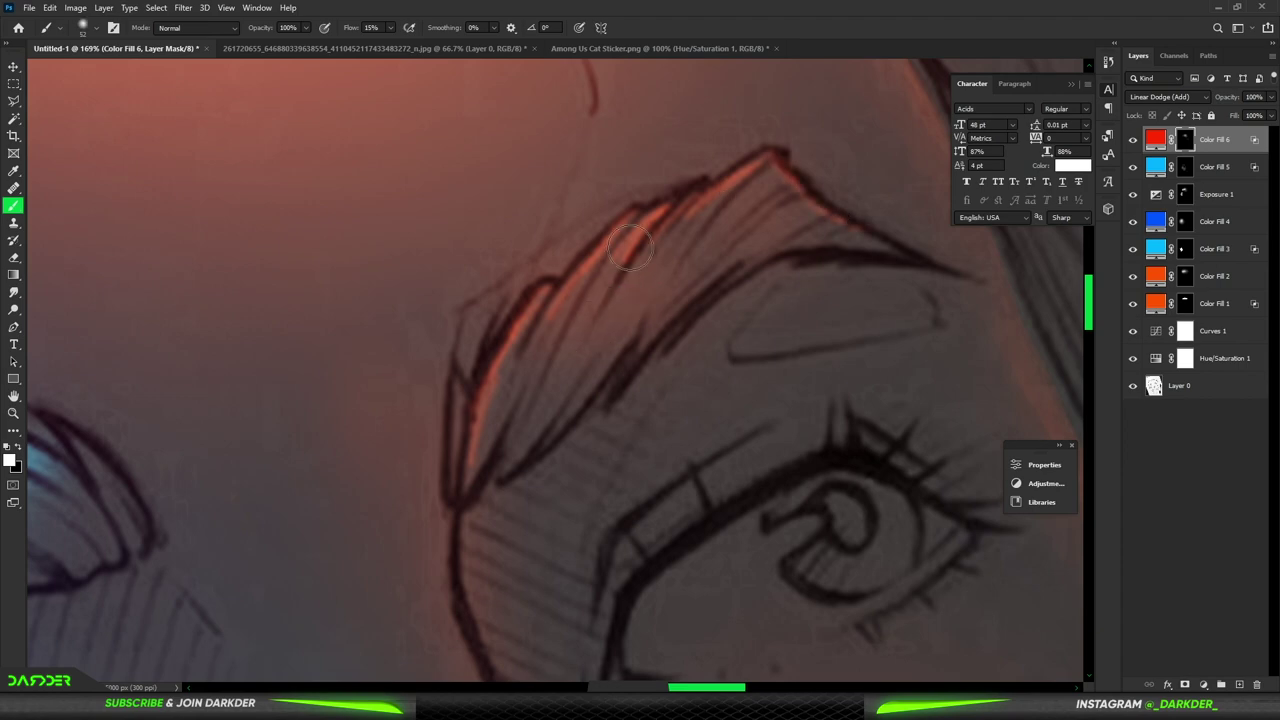
- Paint brighter orange glow along the right eyebrow
left_click_drag(629, 251, 561, 341)
scroll(773, 183, "down", 3)
scroll(773, 183, "down", 2)
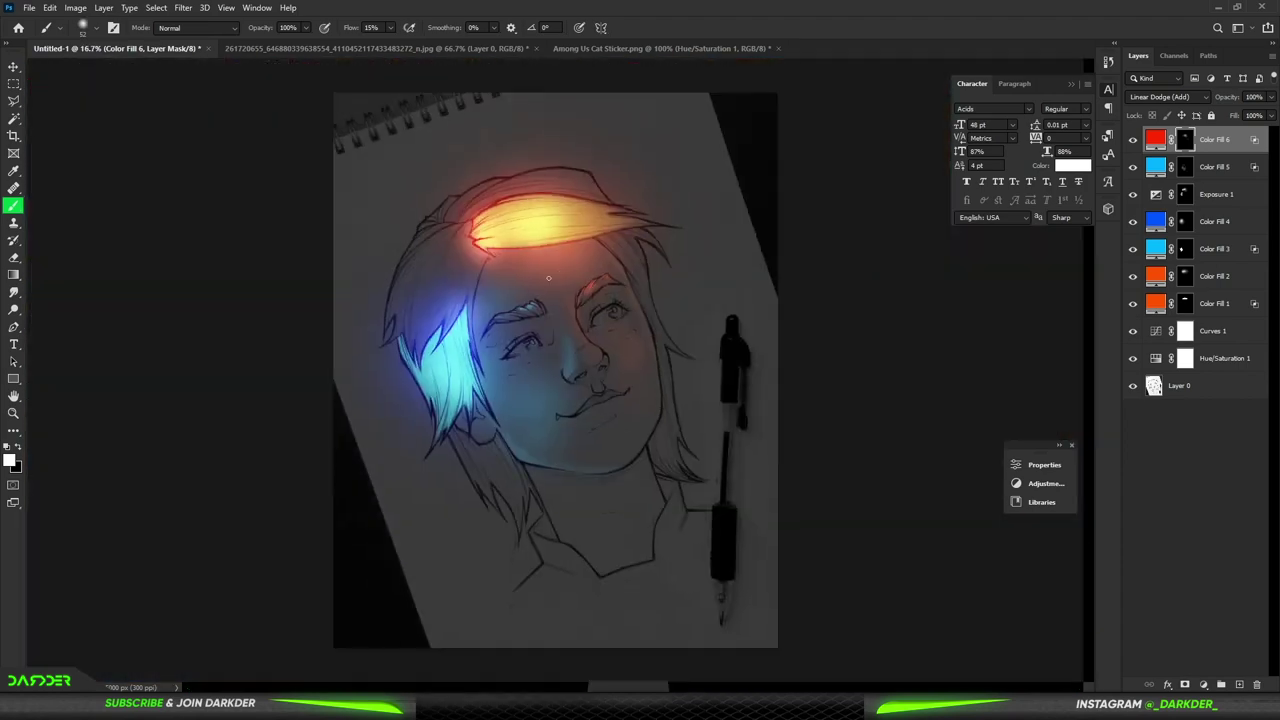
scroll(587, 277, "up", 2)
scroll(587, 277, "up", 2)
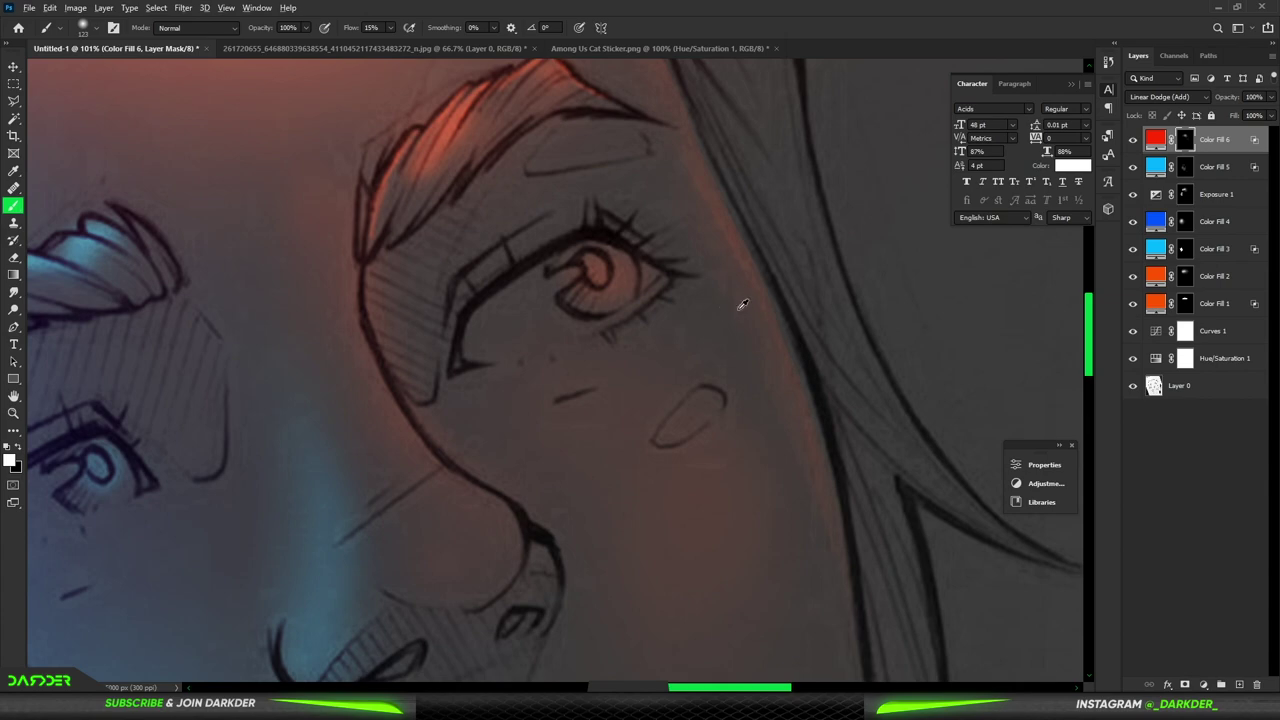
scroll(511, 309, "down", 5)
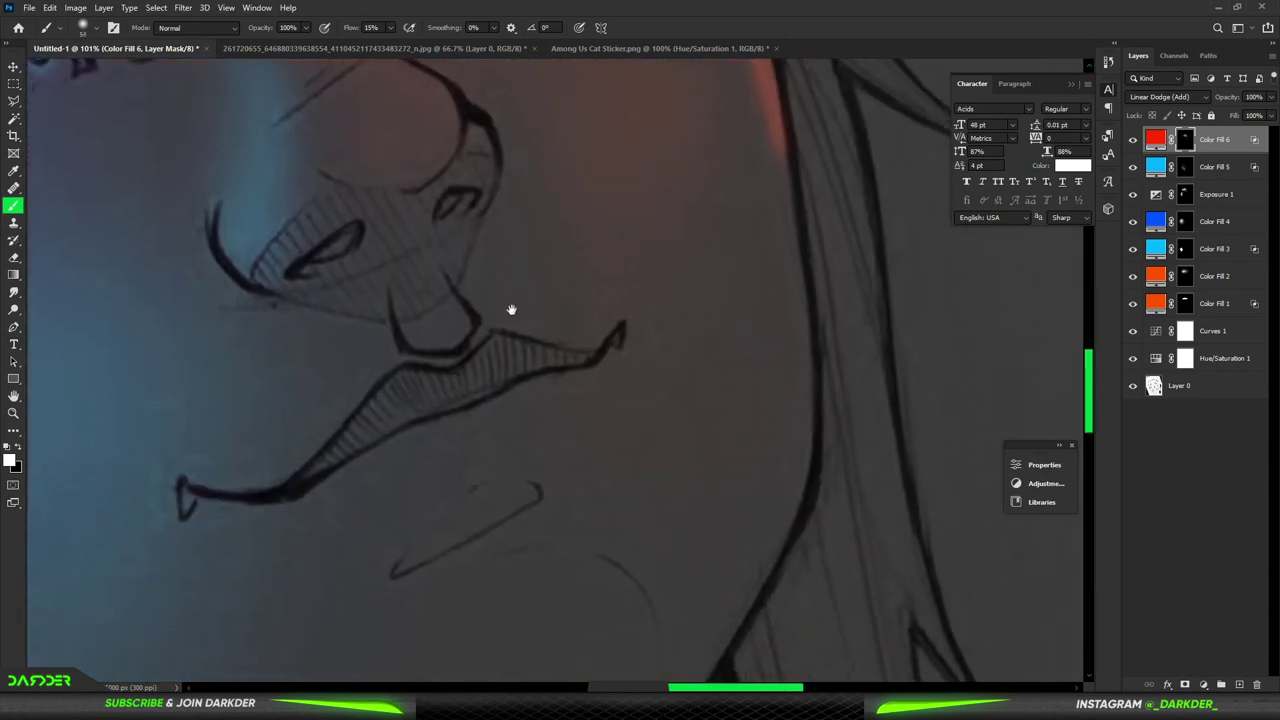
scroll(511, 309, "down", 2)
key("r")
scroll(755, 223, "down", 3)
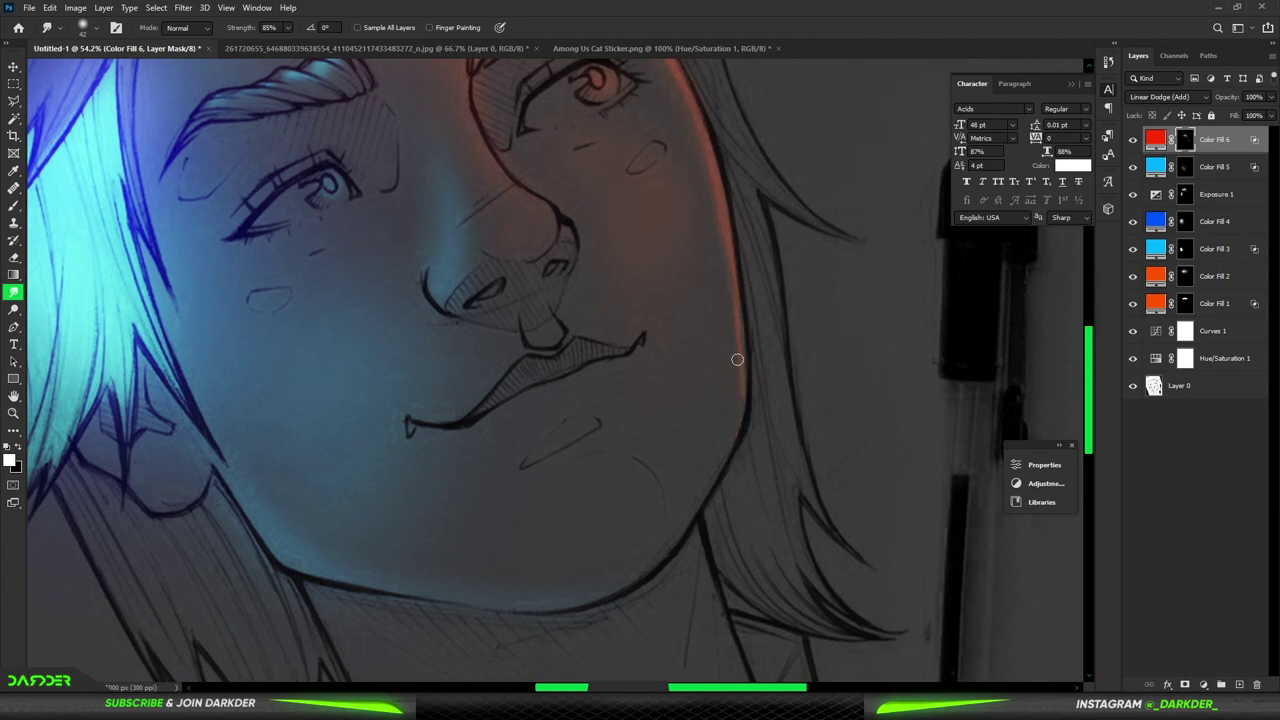
- Smudge the red glow edges and repaint it over the right eyebrow on Color Fill 6's mask
scroll(737, 359, "down", 3)
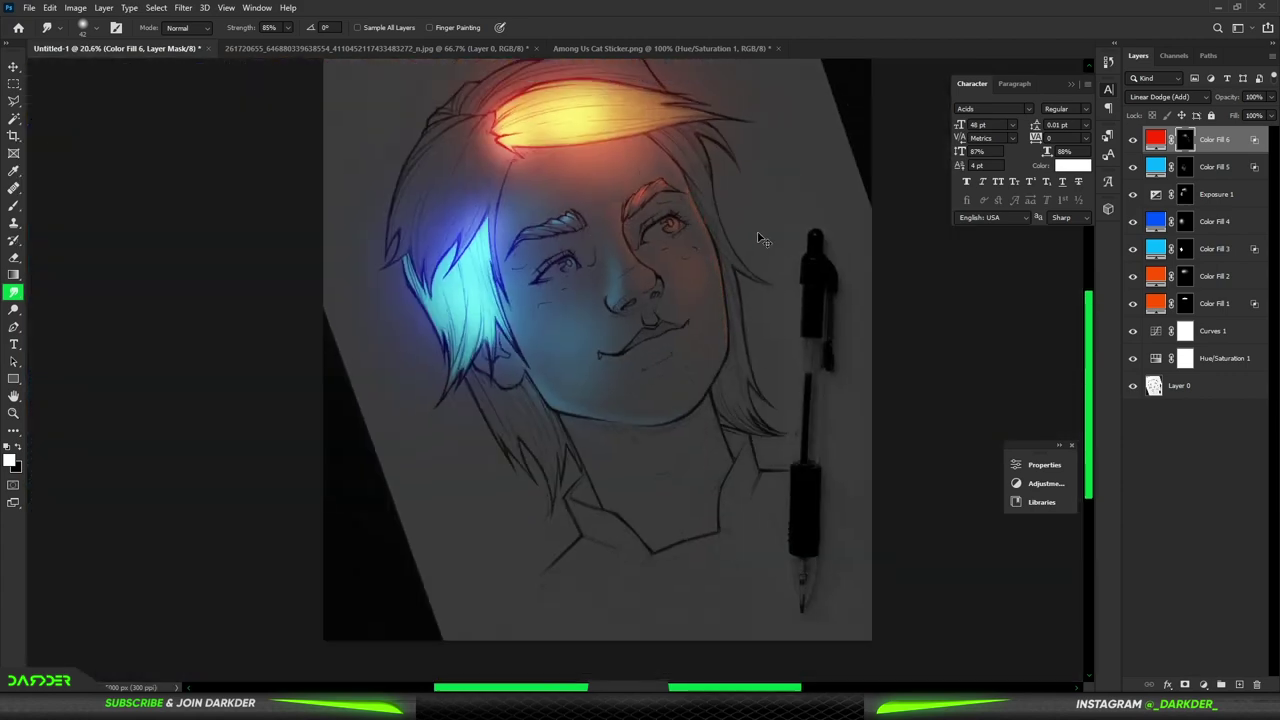
scroll(758, 238, "up", 2)
scroll(767, 180, "up", 1)
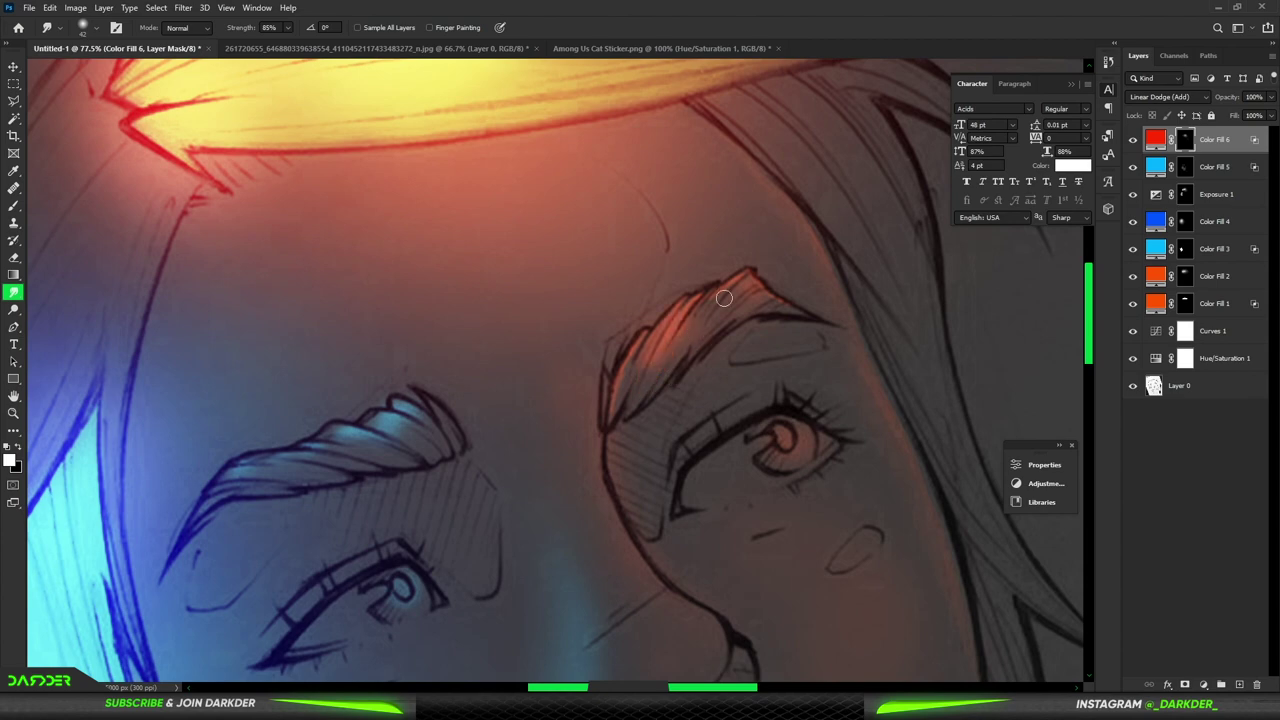
scroll(924, 346, "down", 5)
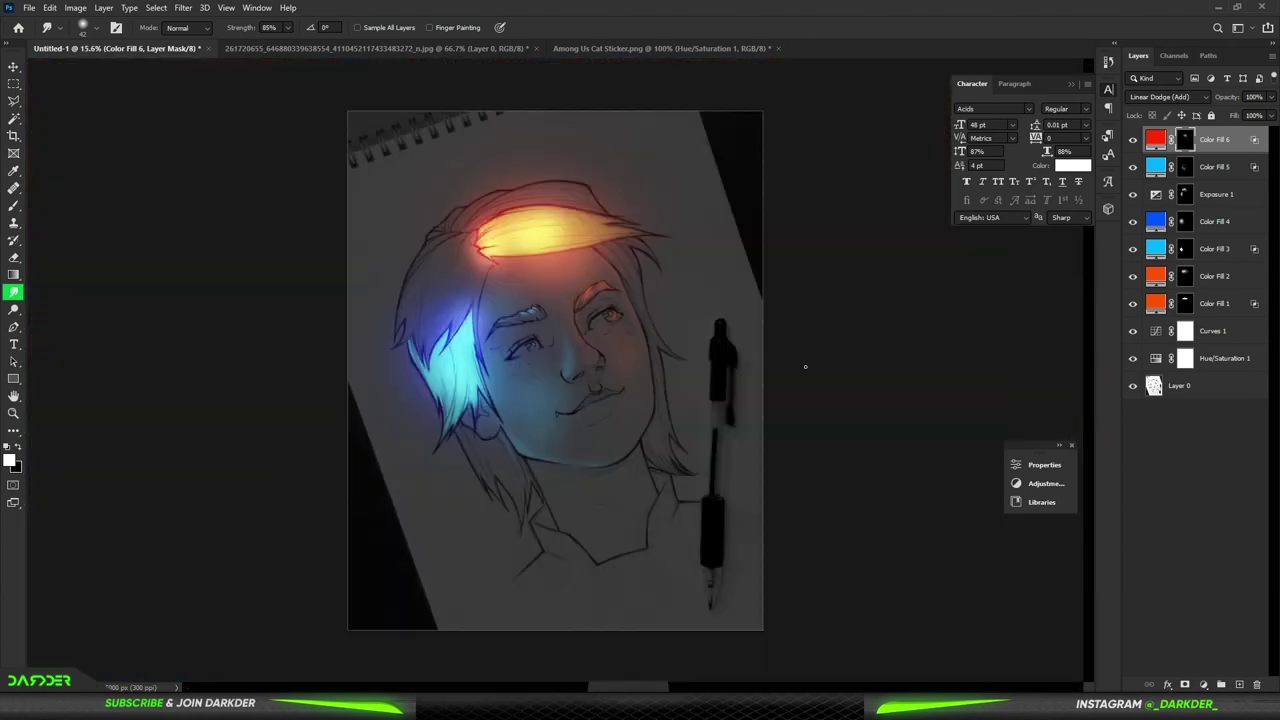
left_click(14, 205)
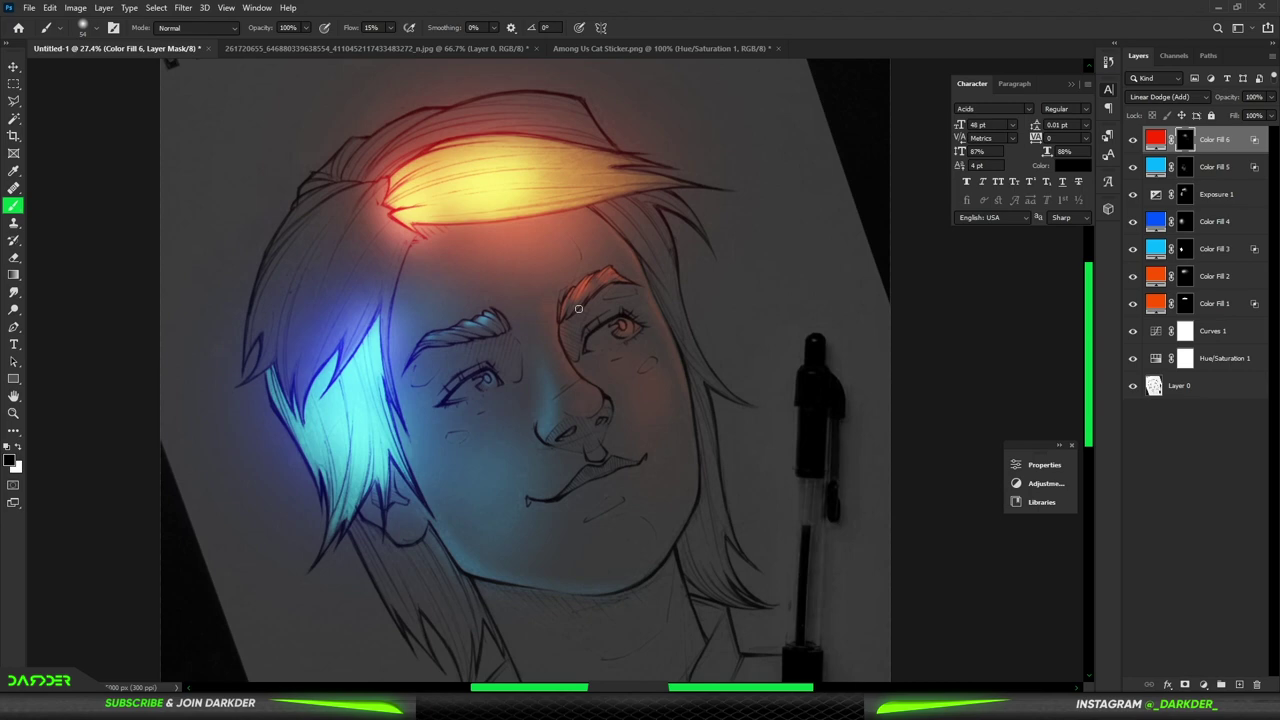
key("x")
scroll(574, 305, "up", 3)
left_click_drag(575, 300, 607, 264)
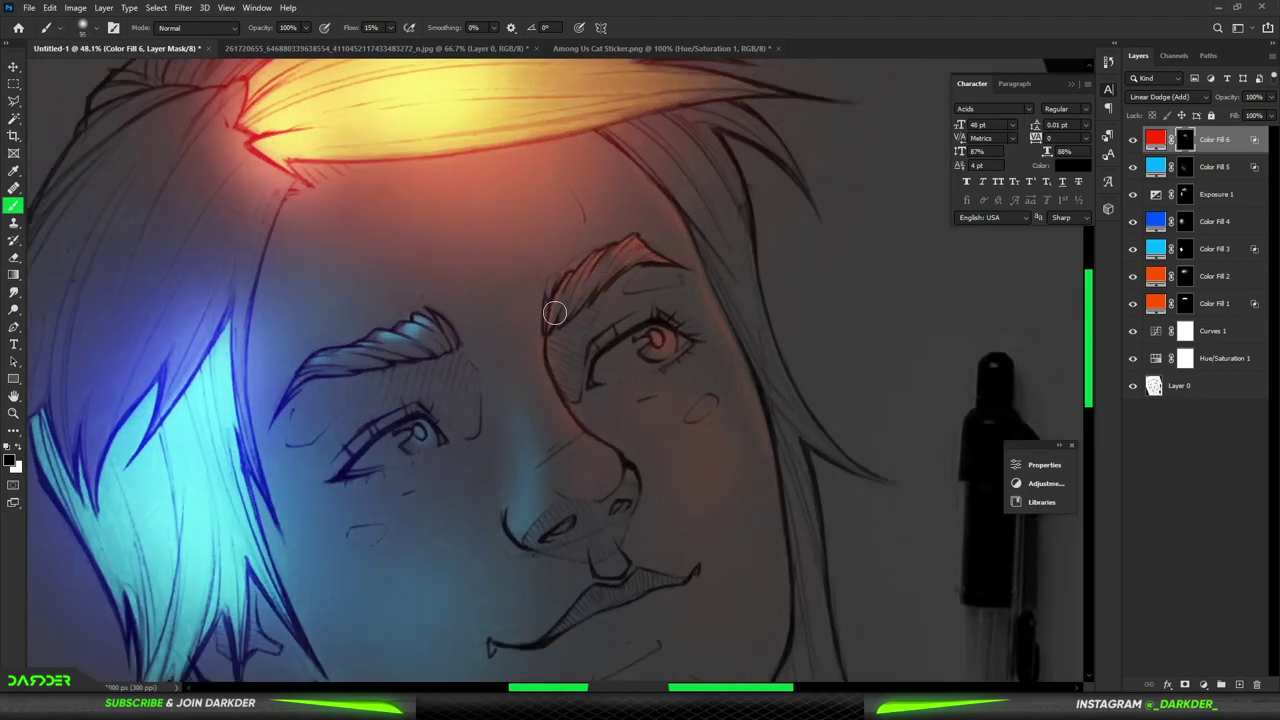
scroll(693, 277, "down", 5)
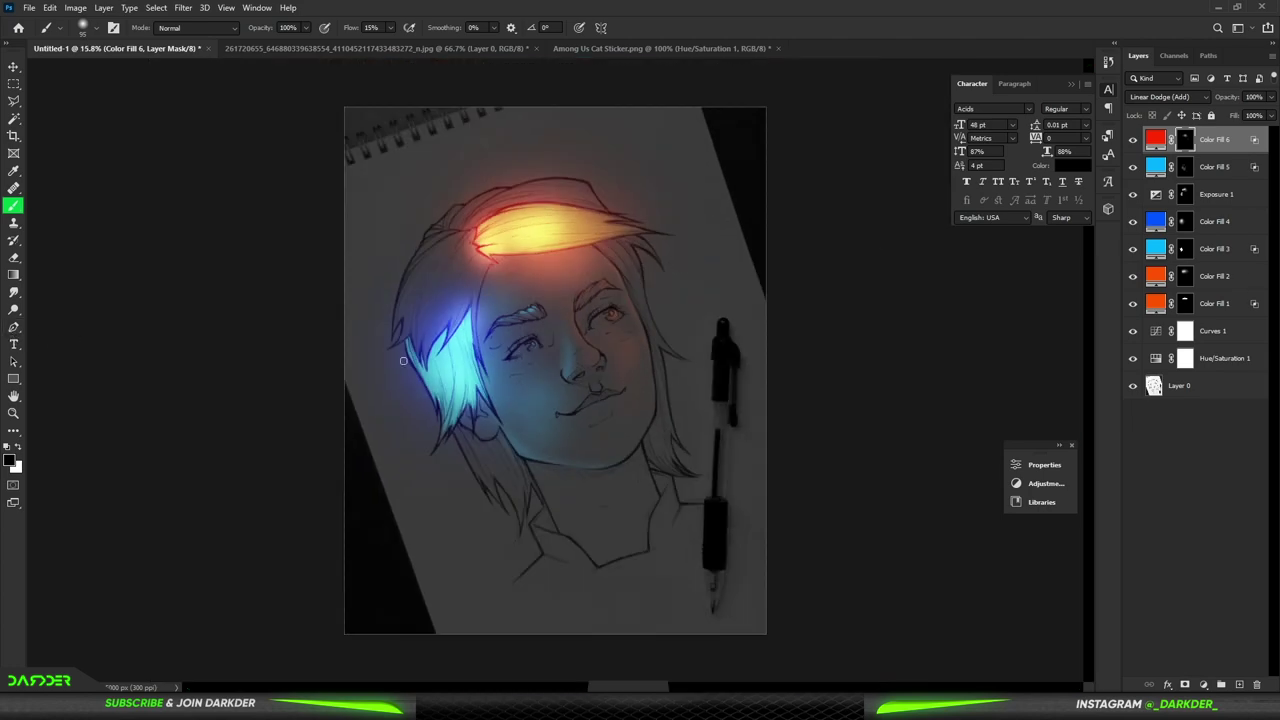
key("ctrl+plus")
left_click(1203, 686)
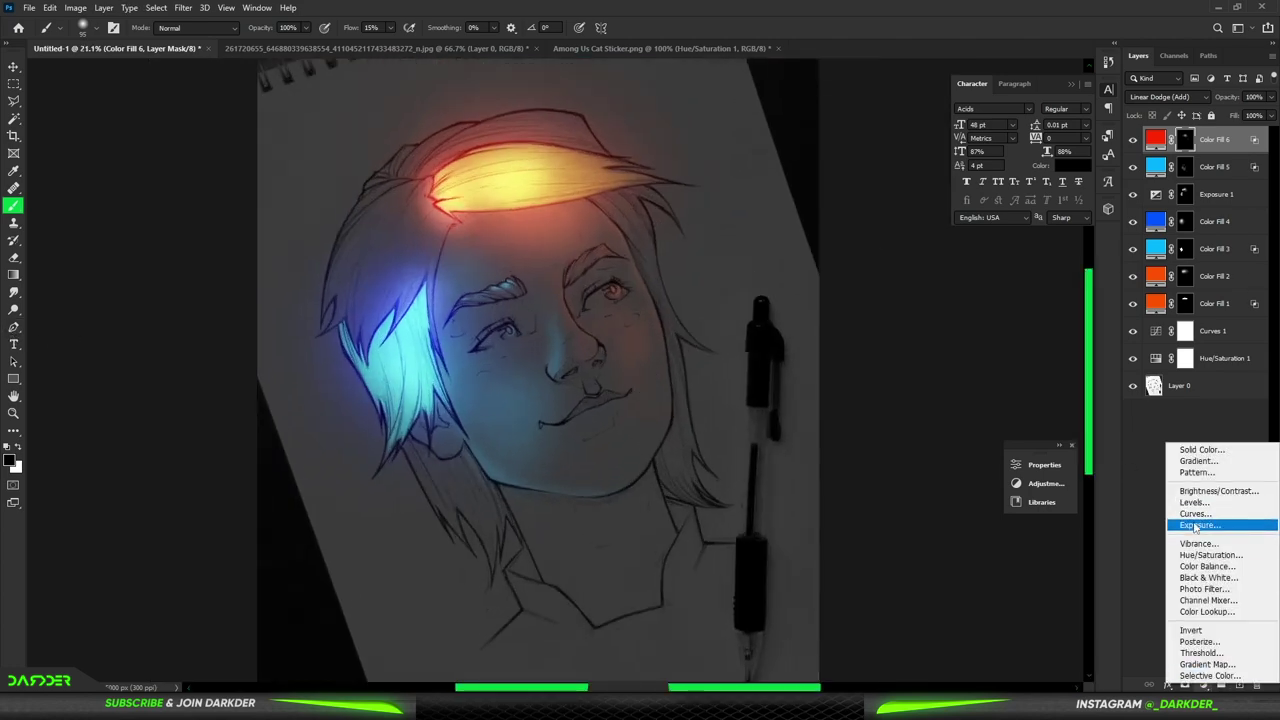
- Add a raised Exposure 2 adjustment layer with an inverted, hidden mask
left_click(1205, 524)
left_click_drag(906, 528, 936, 530)
left_click(976, 445)
key("ctrl+i")
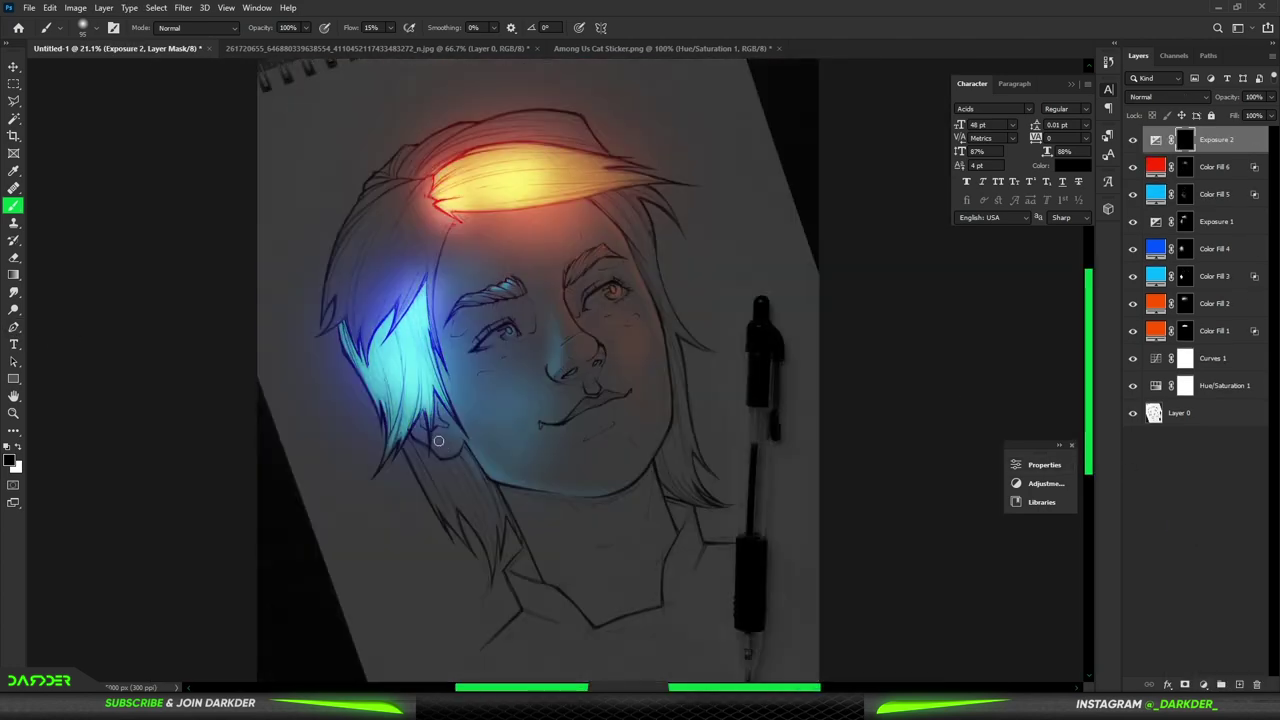
- Brighten the chin, jawline and area below the ear on the Exposure 2 mask
scroll(514, 423, "up", 3)
mouse_move(452, 358)
left_mouse_down()
mouse_move(543, 383)
mouse_move(686, 380)
left_mouse_up()
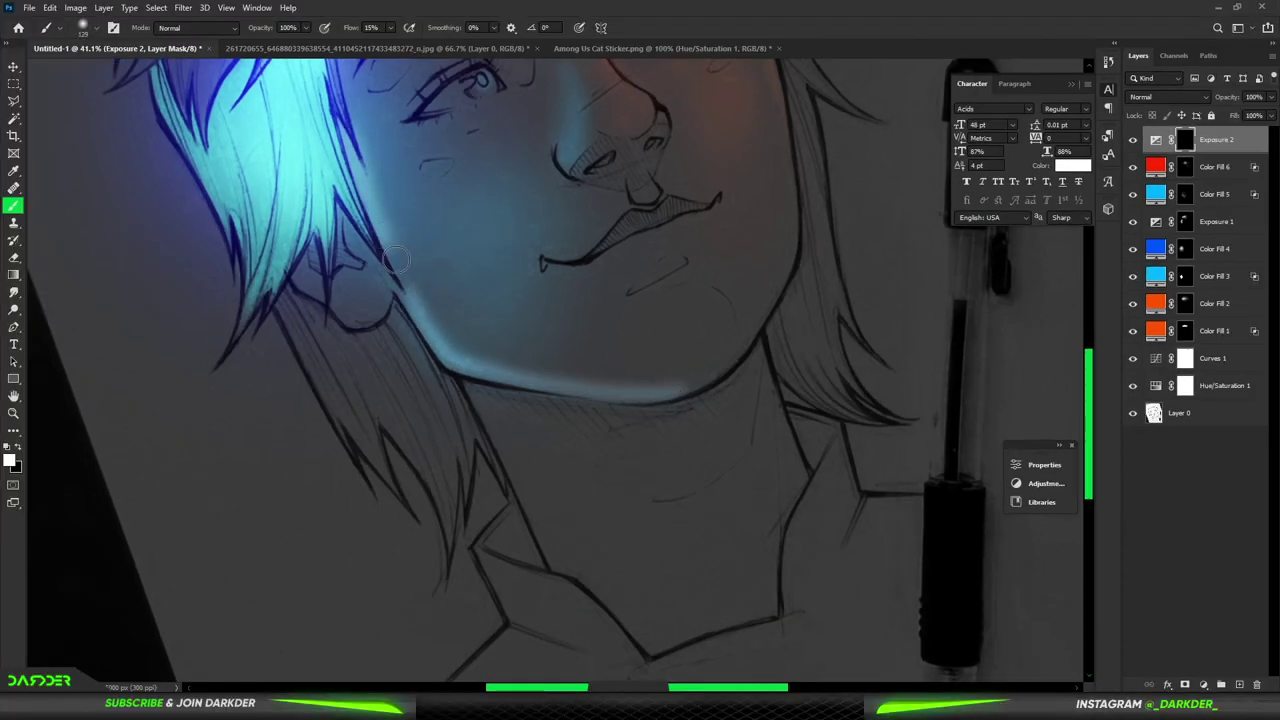
mouse_move(380, 200)
left_mouse_down()
mouse_move(453, 318)
mouse_move(660, 343)
mouse_move(634, 363)
mouse_move(463, 277)
mouse_move(405, 170)
left_mouse_up()
key("x")
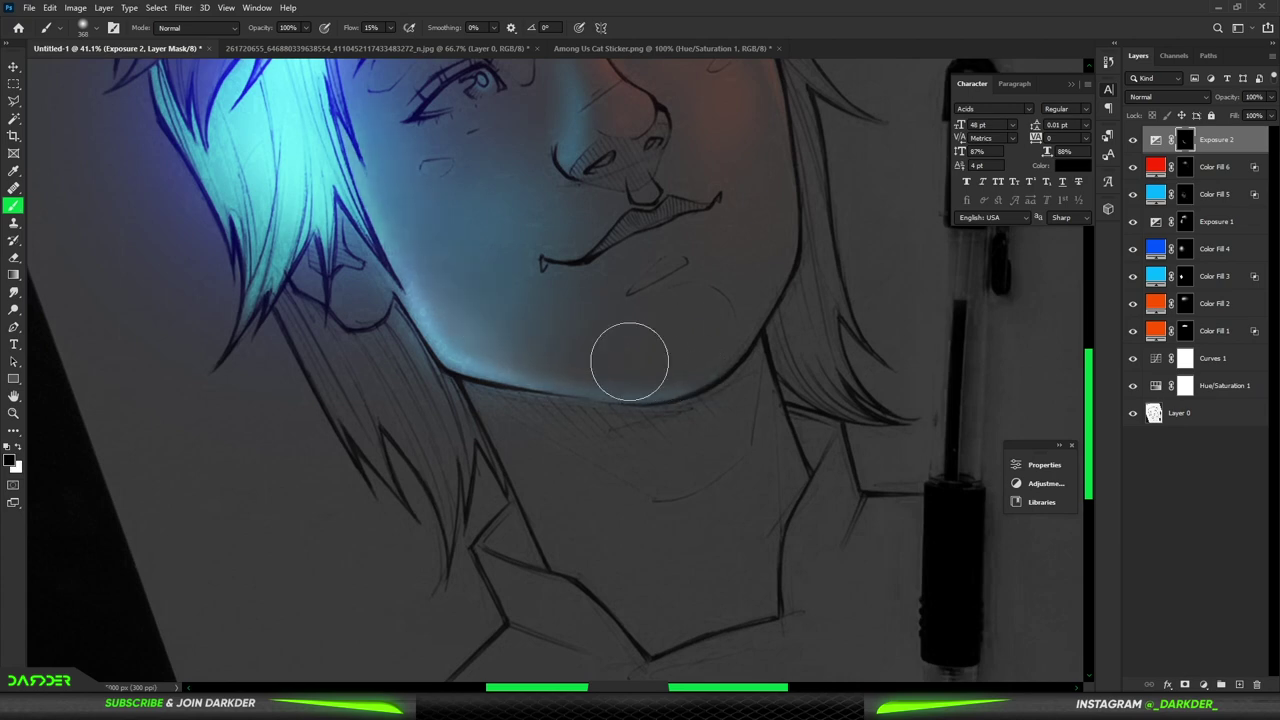
scroll(400, 250, "down", 3)
scroll(380, 200, "up", 4)
key("x")
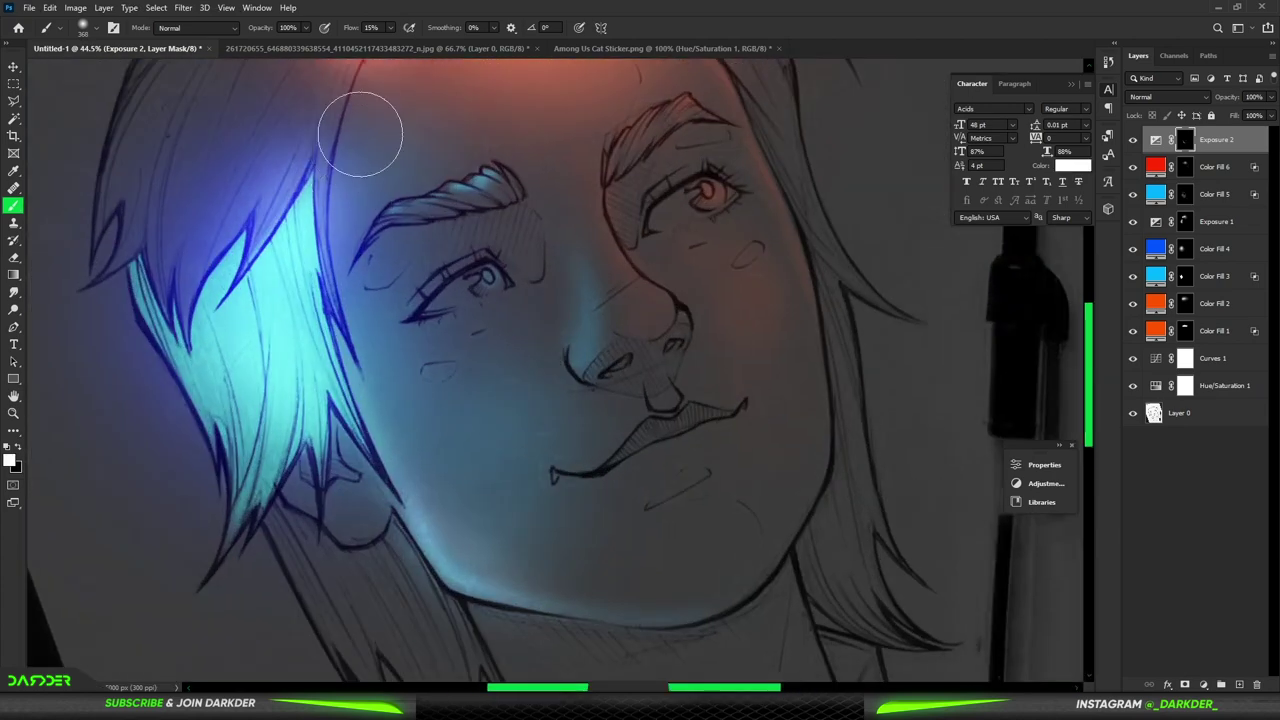
left_click_drag(357, 129, 350, 260)
- Brighten a highlight up the nose bridge
scroll(360, 250, "up", 3)
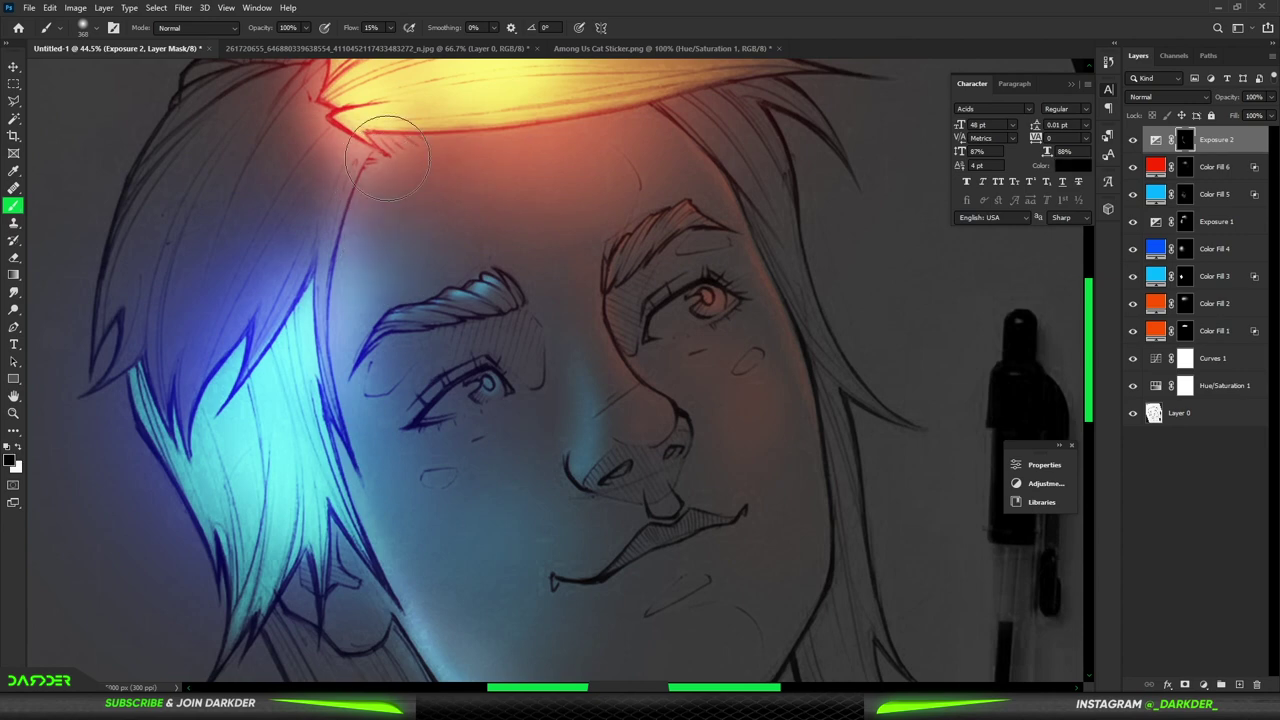
scroll(593, 462, "up", 2)
mouse_move(593, 462)
left_mouse_down()
mouse_move(571, 443)
mouse_move(508, 243)
left_mouse_up()
key("x")
scroll(570, 384, "down", 2)
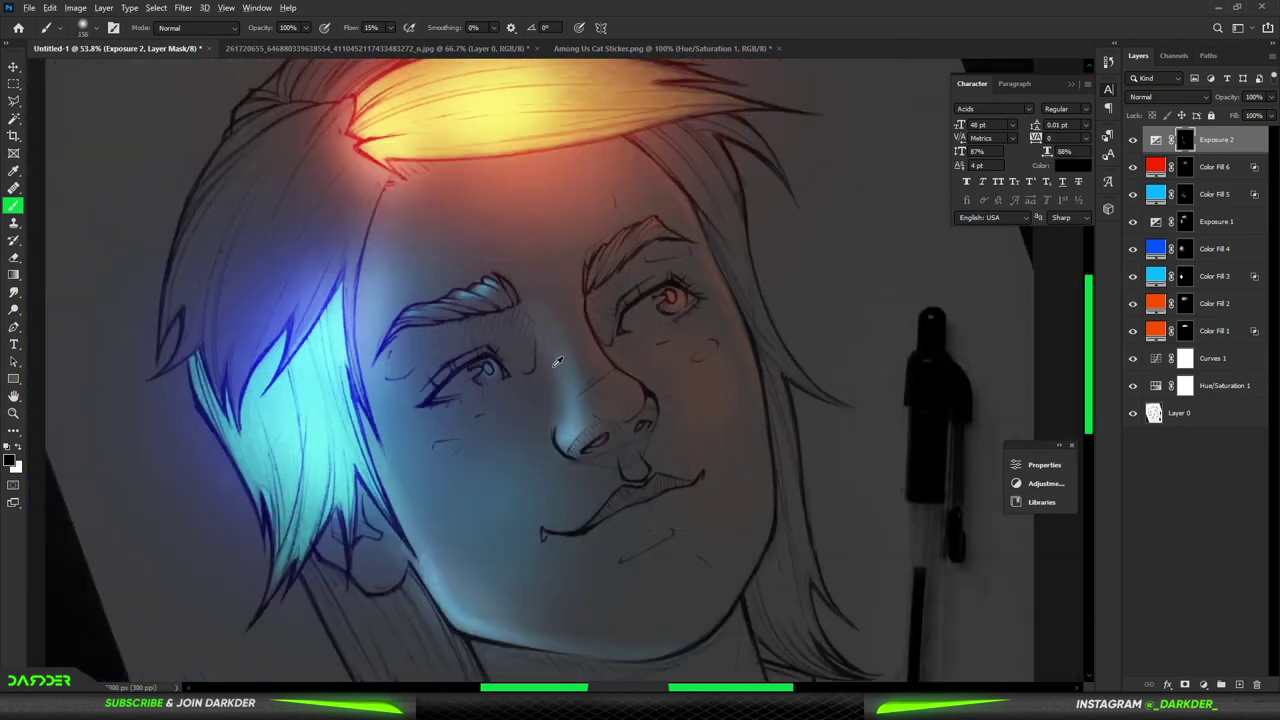
scroll(570, 384, "down", 2)
scroll(294, 191, "up", 2)
scroll(294, 191, "up", 2)
- Brighten the hairline and right face edge, then trim excess glow along the hairline
key("x")
mouse_move(294, 191)
left_mouse_down()
mouse_move(565, 188)
mouse_move(650, 320)
mouse_move(731, 571)
left_mouse_up()
key("x")
left_click_drag(500, 186, 290, 197)
scroll(582, 363, "down", 3)
scroll(623, 335, "down", 2)
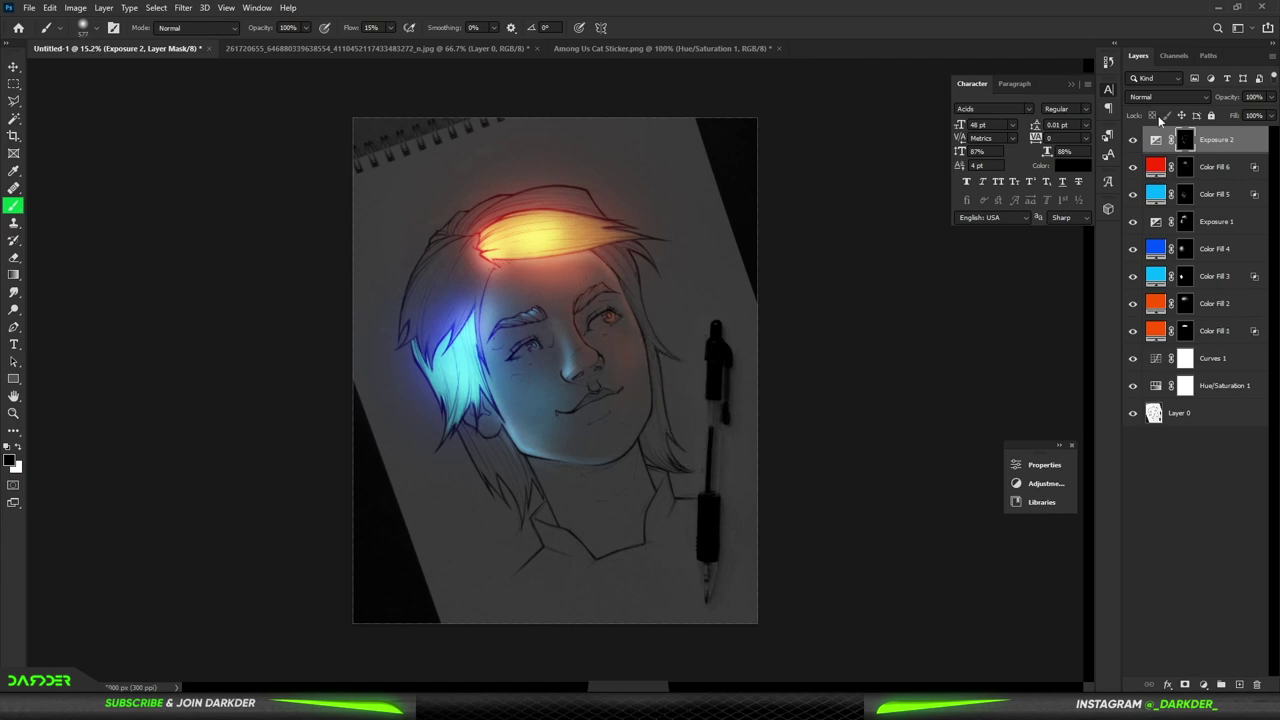
left_click(1203, 684)
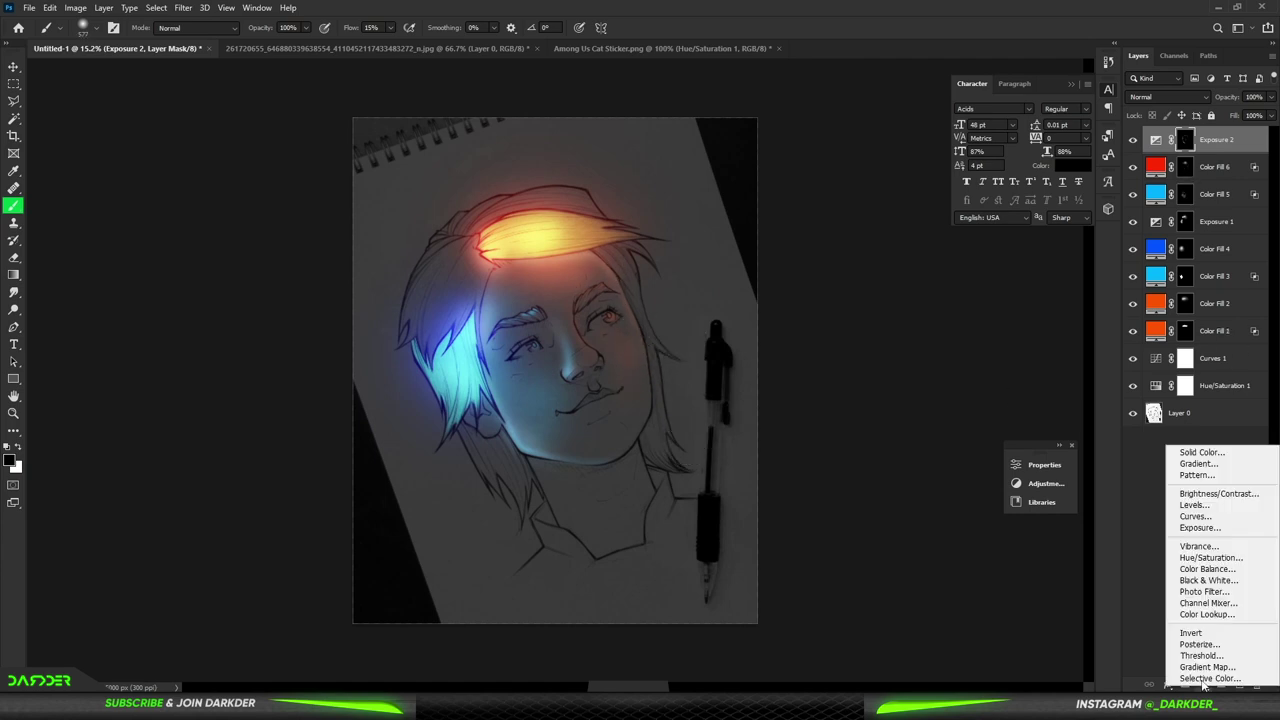
- On Color Fill 5's mask, paint cyan glow from chin down the left neck, softening with black
left_click(1188, 205)
scroll(543, 571, "up", 2)
scroll(549, 475, "up", 3)
right_click(549, 475, "alt")
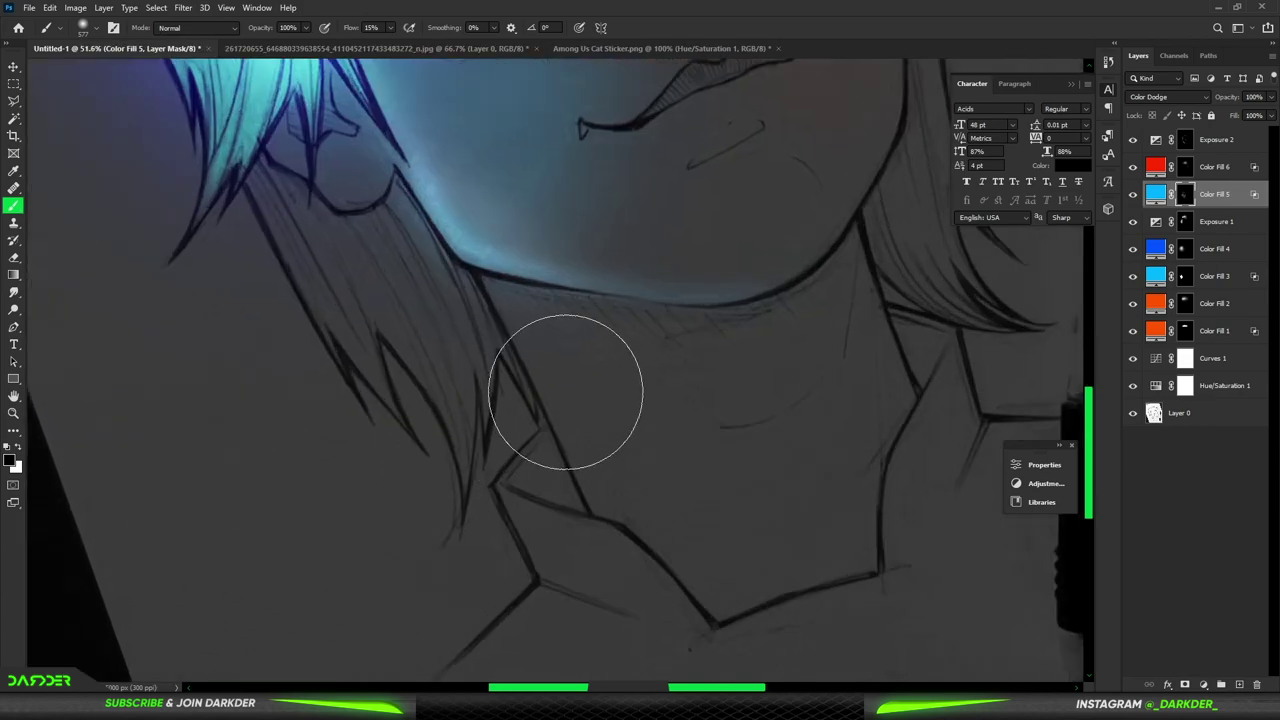
right_click(577, 391)
right_click(545, 373, "alt")
left_click_drag(513, 298, 610, 510)
right_click(574, 338)
key("Return")
mouse_move(520, 300)
left_mouse_down()
mouse_move(600, 471)
mouse_move(523, 297)
mouse_move(503, 295)
left_mouse_up()
mouse_move(547, 363)
left_mouse_down()
mouse_move(501, 297)
mouse_move(641, 528)
left_mouse_up()
- Extend the cyan glow along the upper and lower collar line, masking back excess with black
scroll(624, 488, "down", 5)
scroll(517, 417, "up", 5)
mouse_move(520, 210)
left_mouse_down()
mouse_move(497, 266)
mouse_move(530, 308)
mouse_move(623, 351)
mouse_move(538, 316)
left_mouse_up()
key("x")
left_click_drag(534, 419, 400, 570)
mouse_move(543, 449)
left_mouse_down()
mouse_move(434, 623)
mouse_move(449, 549)
left_mouse_up()
key("x")
scroll(637, 502, "down", 3)
scroll(637, 502, "down", 3)
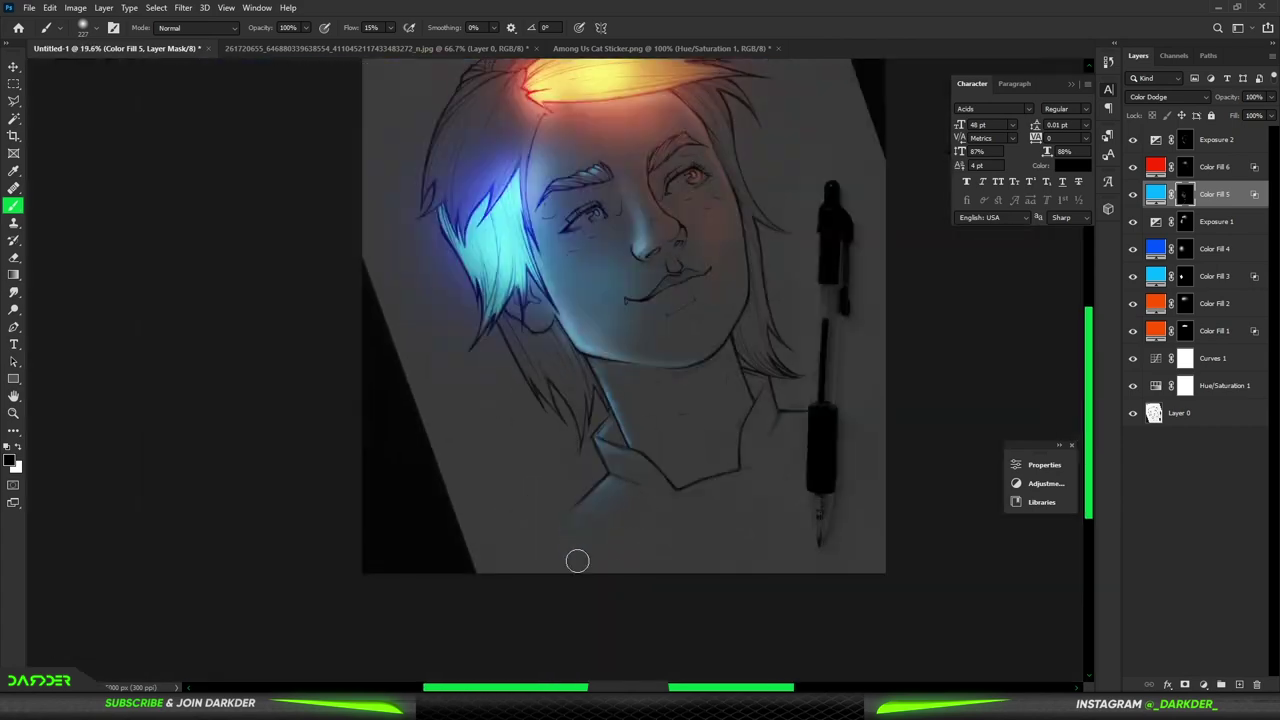
scroll(766, 457, "down", 3)
scroll(680, 345, "up", 1)
scroll(691, 329, "up", 1)
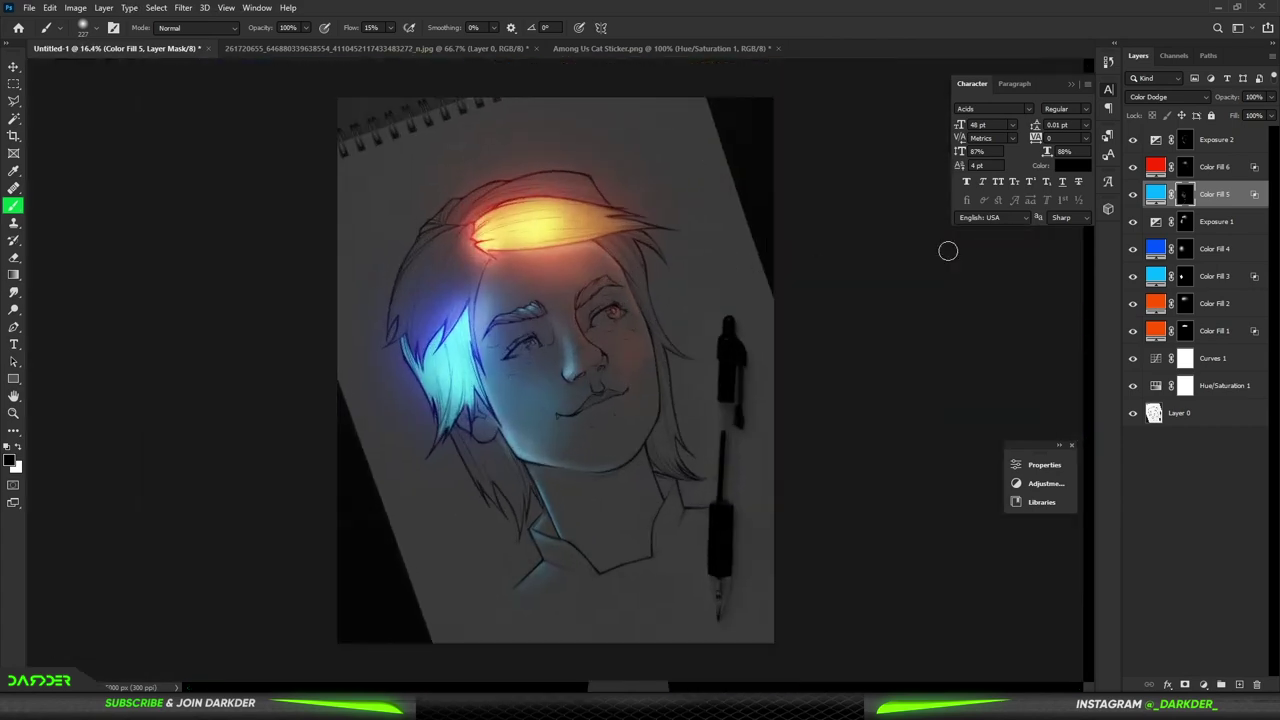
- On Color Fill 6's mask, paint red-orange glow along the hairline
key("alt+]")
scroll(657, 206, "up", 1)
scroll(657, 206, "up", 5)
key("x")
left_click_drag(535, 198, 698, 374)
left_click_drag(652, 299, 532, 185)
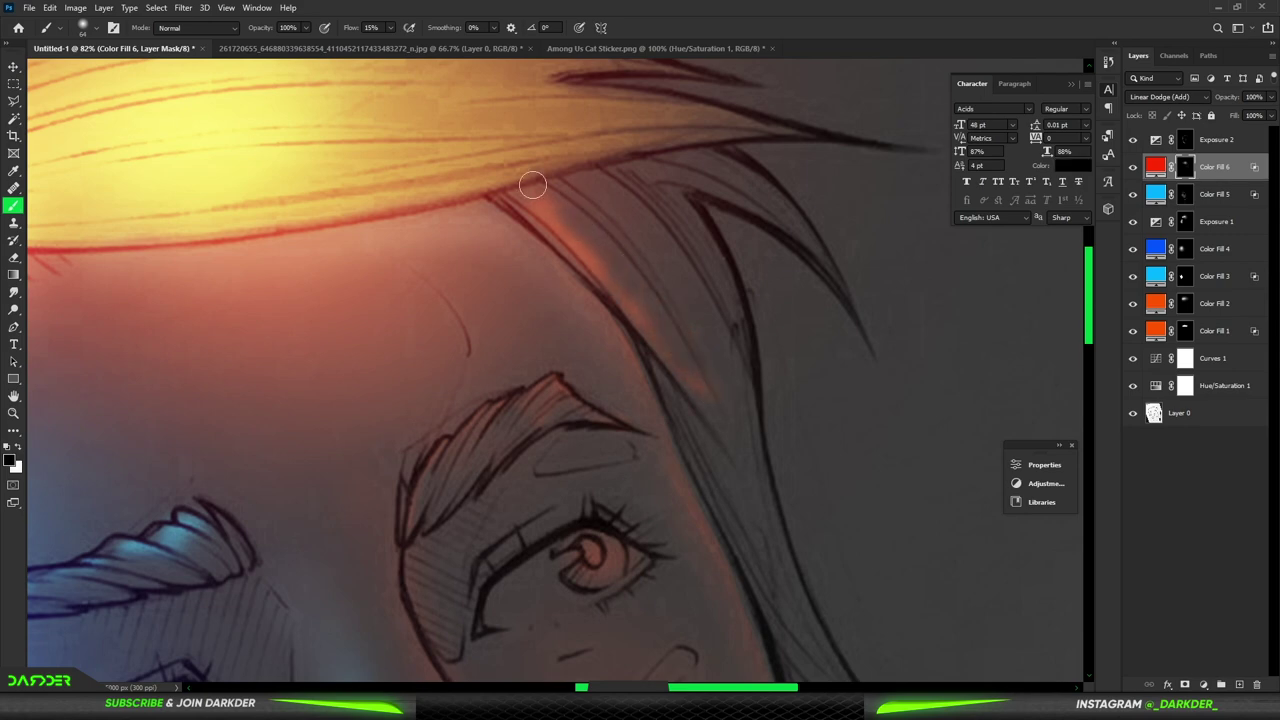
left_click_drag(627, 309, 609, 263)
scroll(826, 529, "down", 3)
scroll(709, 409, "down", 3)
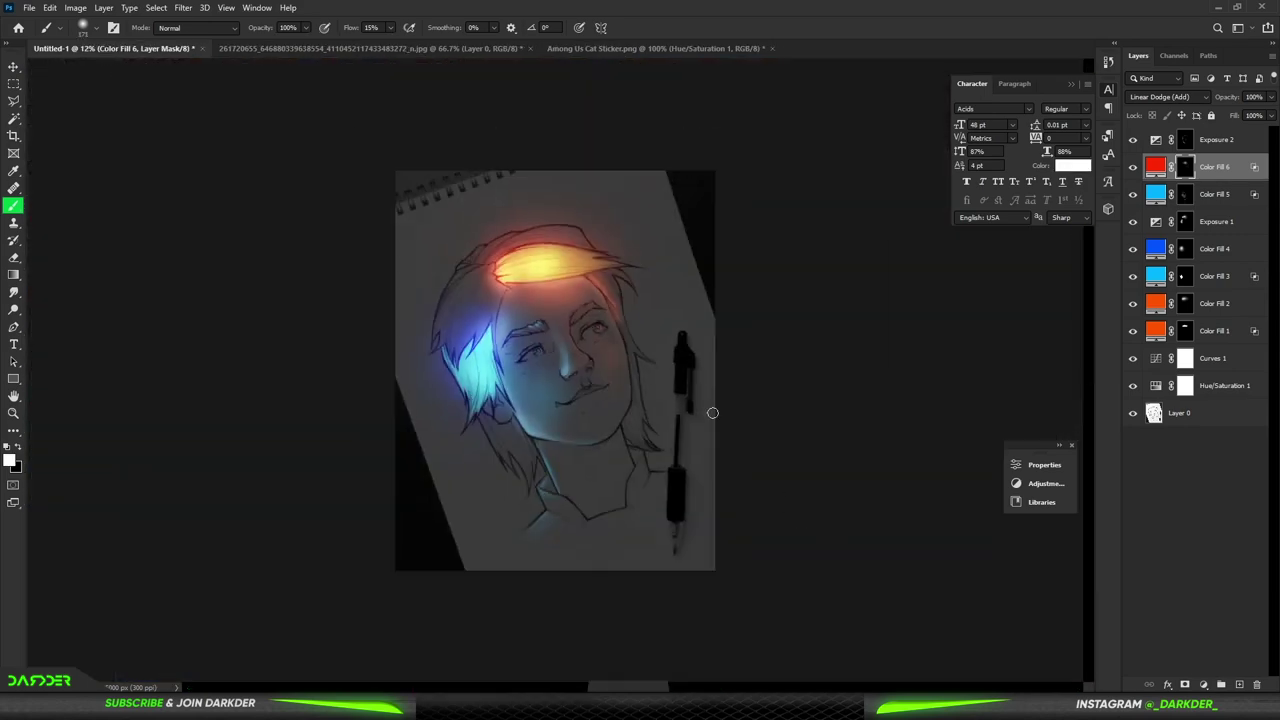
scroll(662, 290, "up", 2)
key("x")
scroll(696, 437, "up", 3)
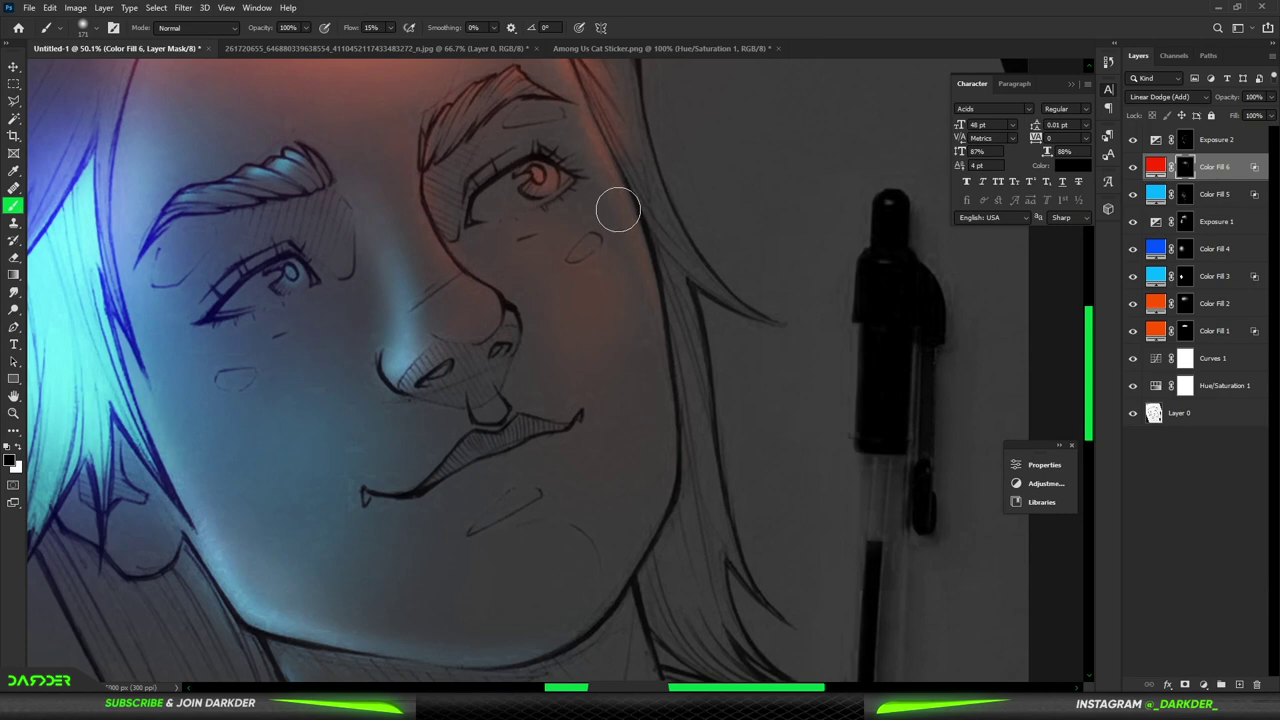
- Paint red-orange glow down the right cheek and near the eye, trimming it with black
key("x")
mouse_move(614, 206)
left_mouse_down()
mouse_move(657, 431)
mouse_move(609, 574)
mouse_move(594, 583)
left_mouse_up()
left_click_drag(619, 261, 630, 565)
key("x")
mouse_move(566, 390)
left_mouse_down()
mouse_move(569, 286)
mouse_move(486, 129)
left_mouse_up()
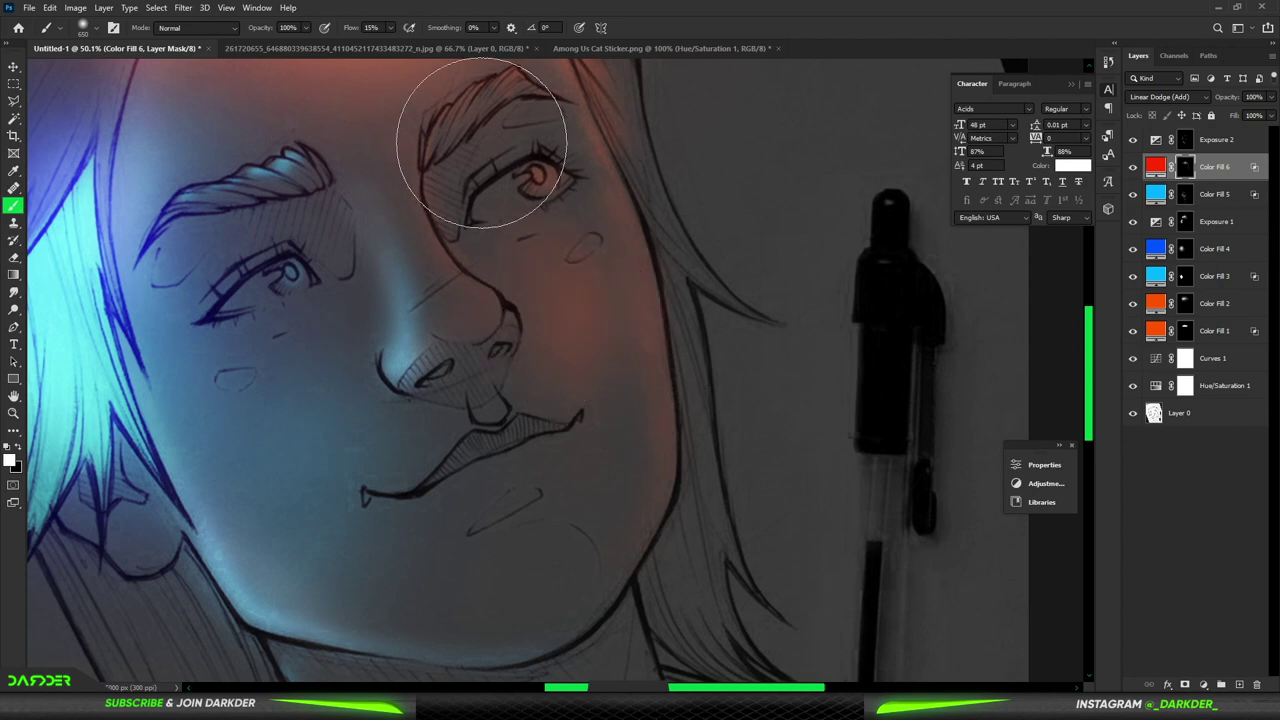
scroll(551, 286, "down", 2)
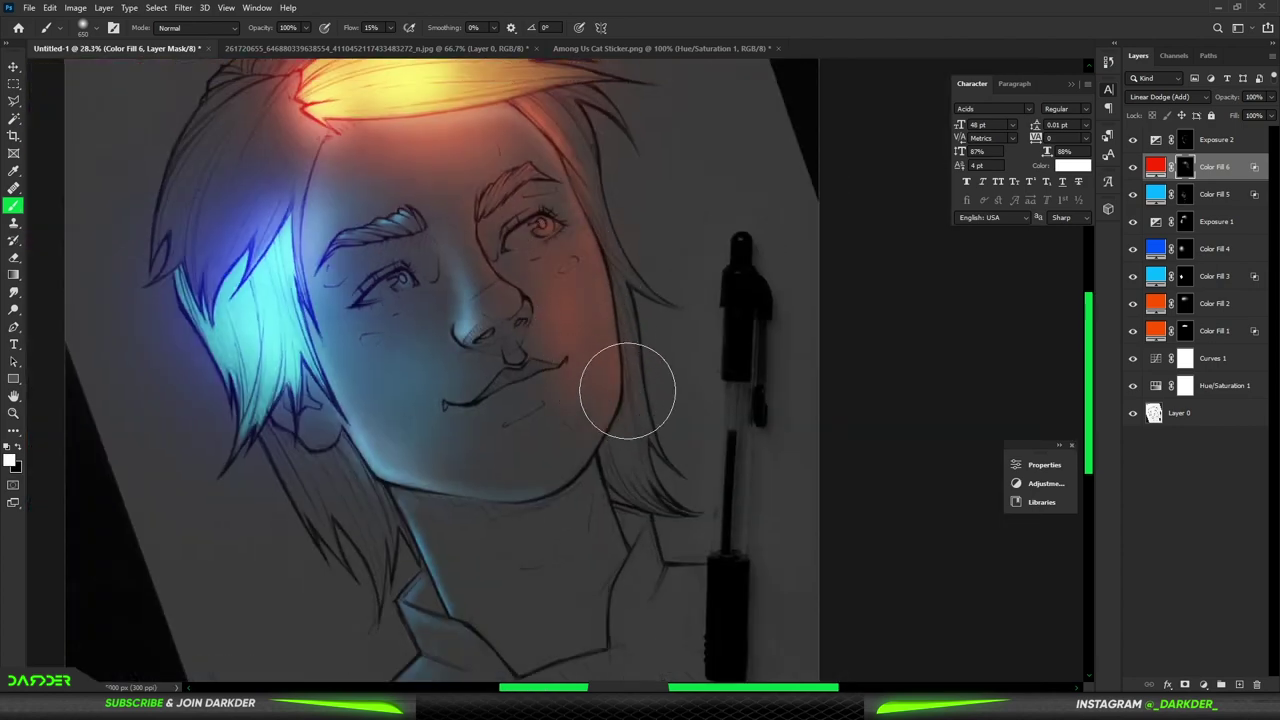
scroll(626, 390, "down", 2)
key("x")
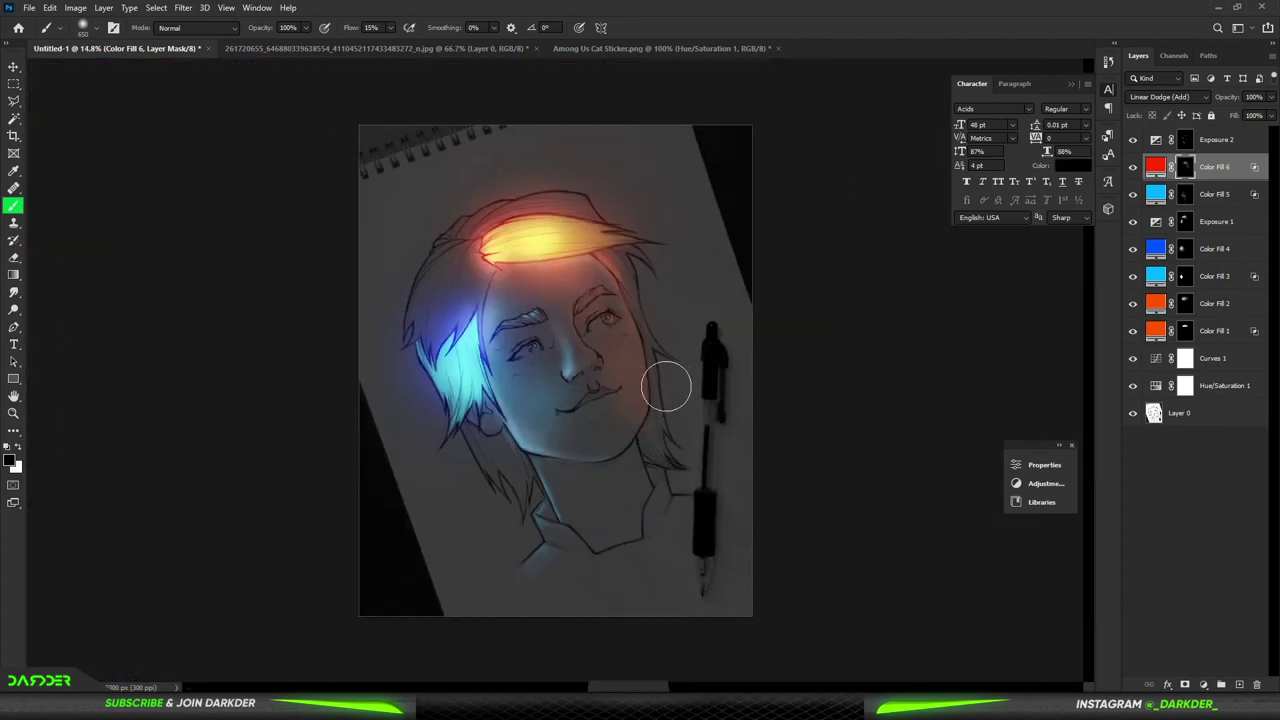
scroll(697, 425, "up", 1)
scroll(680, 440, "up", 1)
scroll(690, 480, "up", 2)
scroll(837, 243, "up", 1)
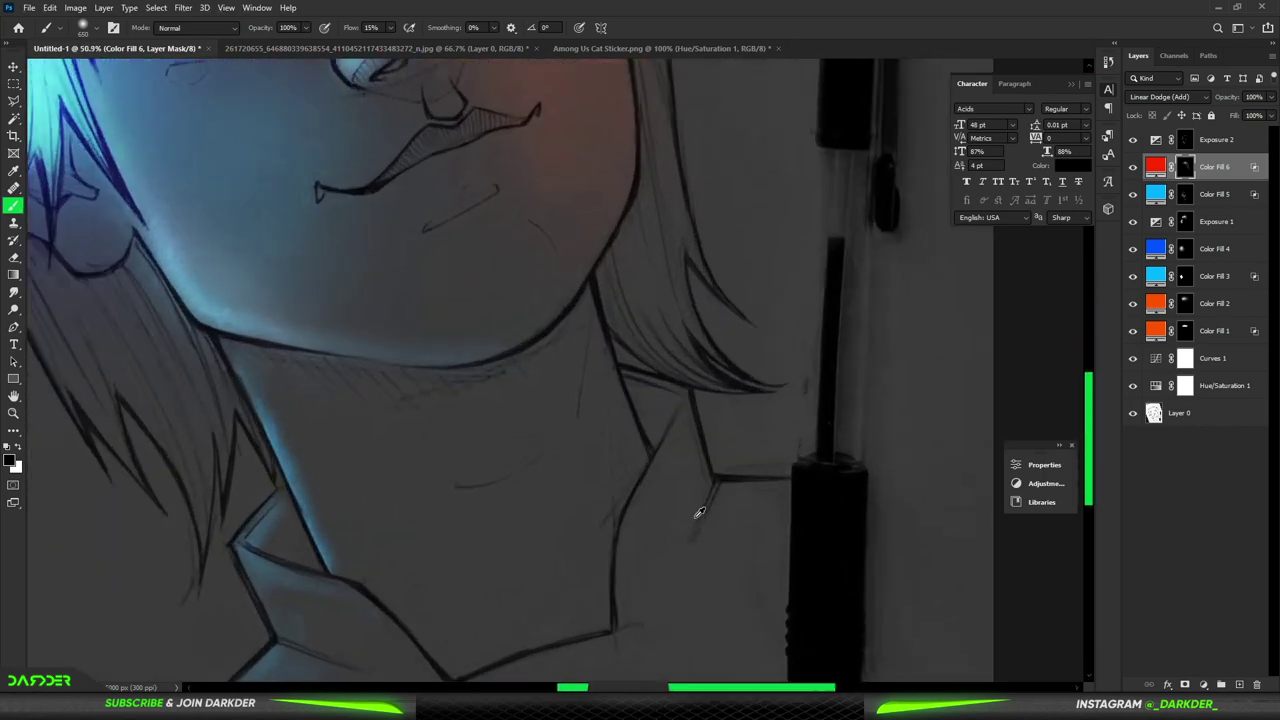
scroll(850, 230, "up", 1)
- Try orange glow on the pen's left edge, then mask it back out
key("x")
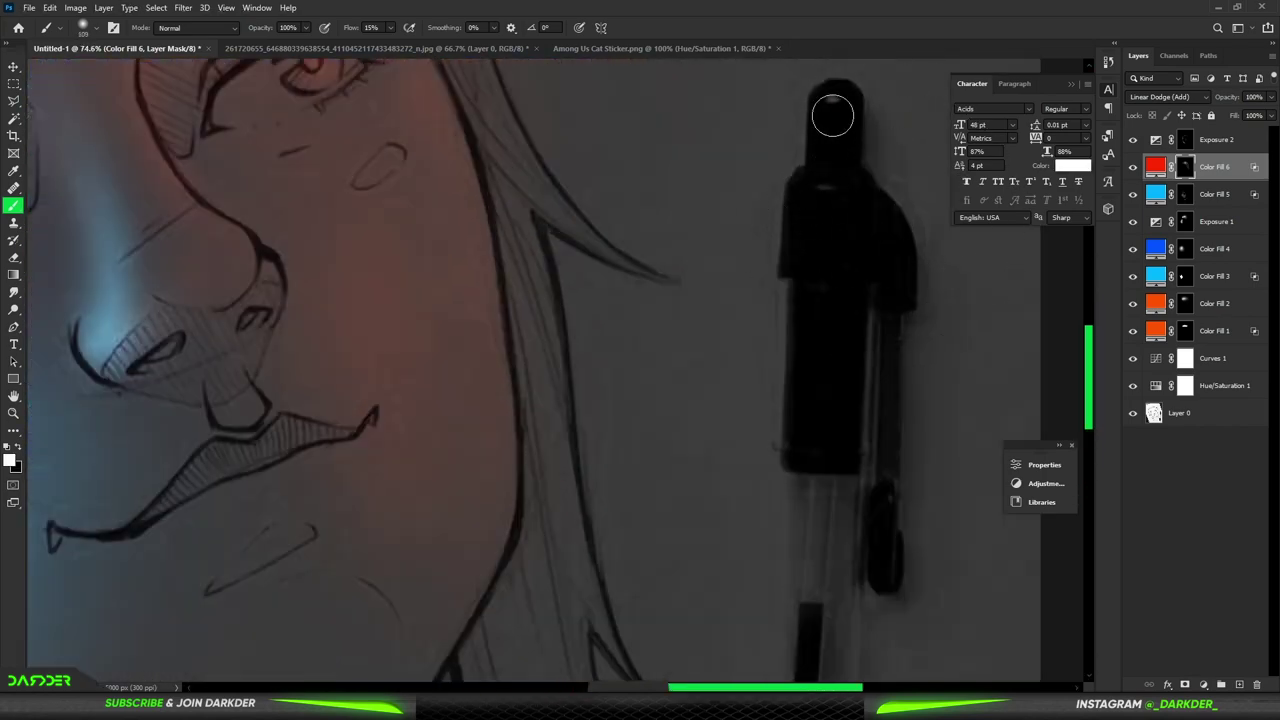
left_click_drag(772, 190, 769, 310)
key("x")
scroll(747, 320, "down", 5)
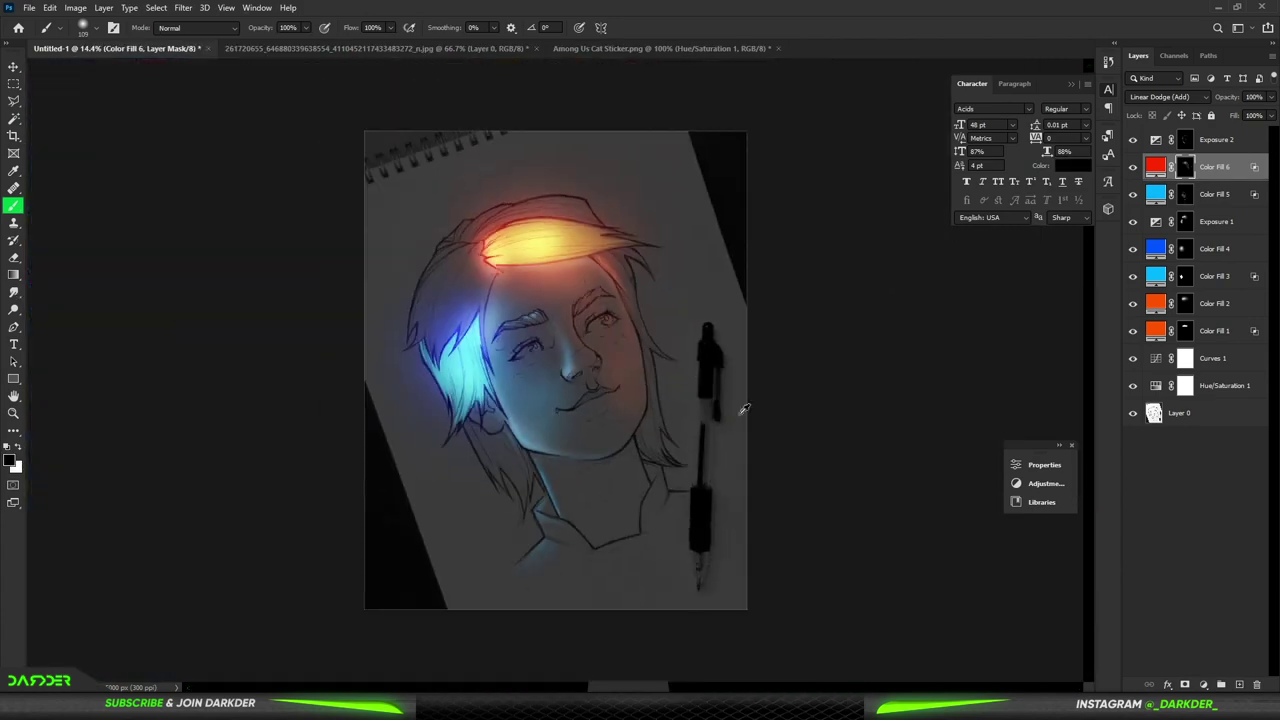
scroll(700, 565, "up", 4)
- Paint red-orange glow down the right side of the neck, trimming the excess with black
left_click_drag(563, 222, 597, 457)
key("x")
mouse_move(562, 218)
left_mouse_down()
mouse_move(564, 371)
mouse_move(549, 306)
mouse_move(555, 200)
left_mouse_up()
left_click_drag(648, 372, 657, 457)
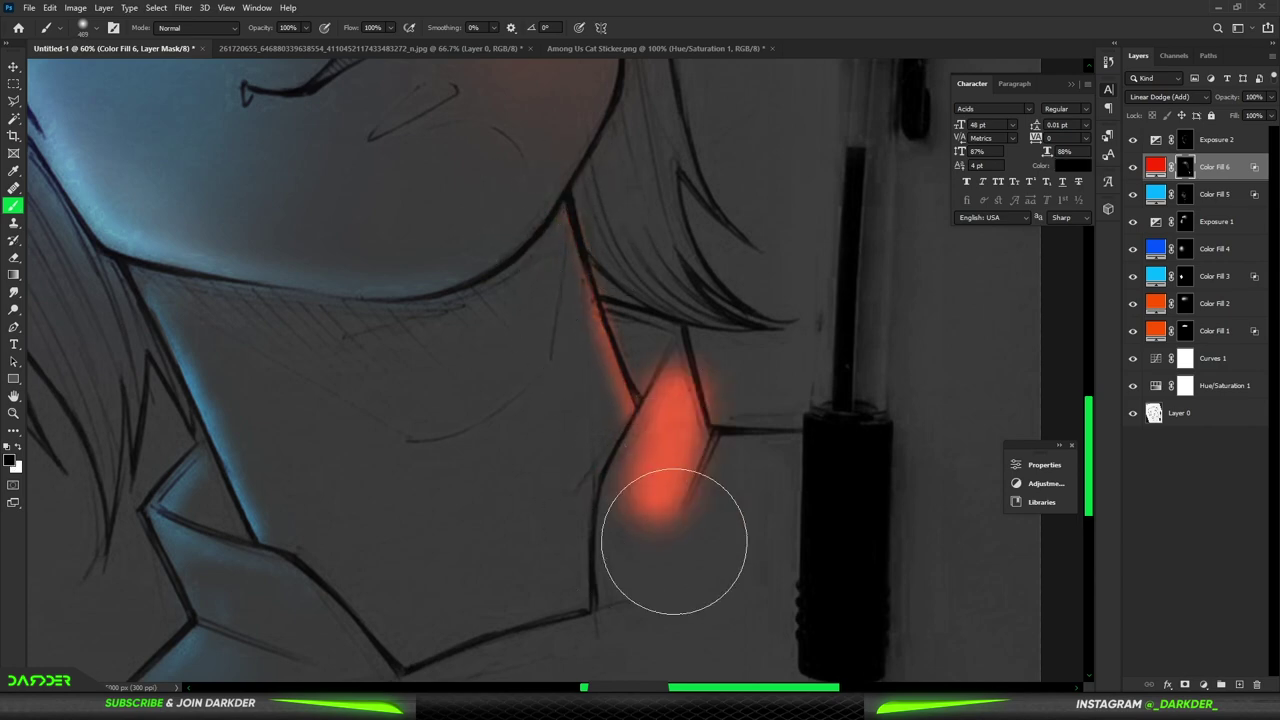
left_click_drag(677, 543, 757, 363)
scroll(702, 455, "down", 5)
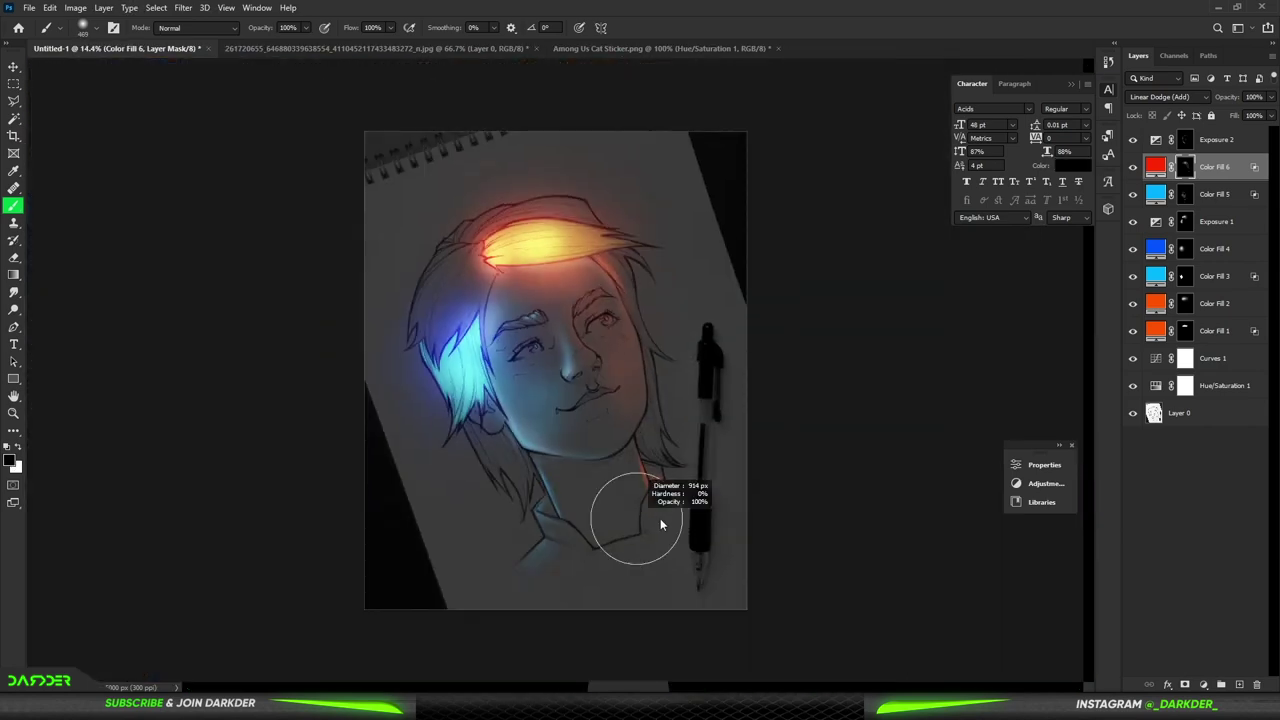
scroll(603, 474, "down", 2)
left_click(1204, 685)
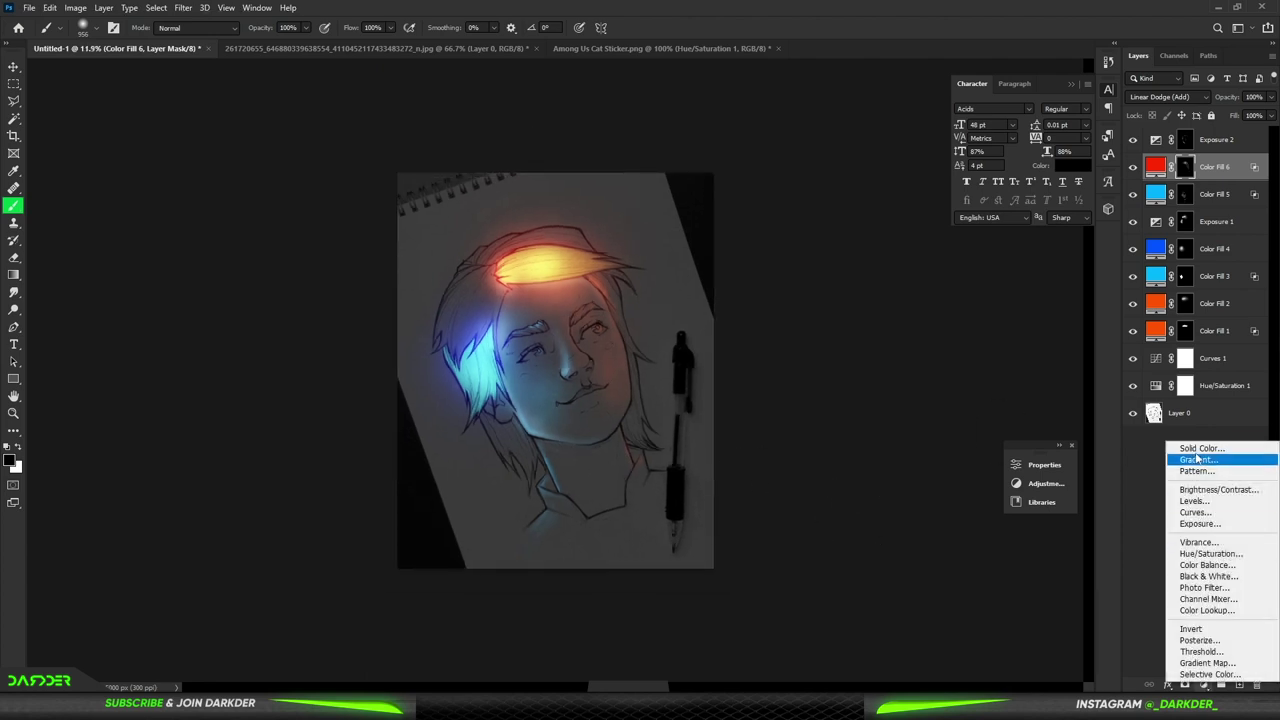
- Add a saturated red Solid Color fill layer in Linear Dodge (Add) blend mode
left_click(1195, 449)
left_click(1068, 215)
left_click(1203, 201)
left_click(1168, 97)
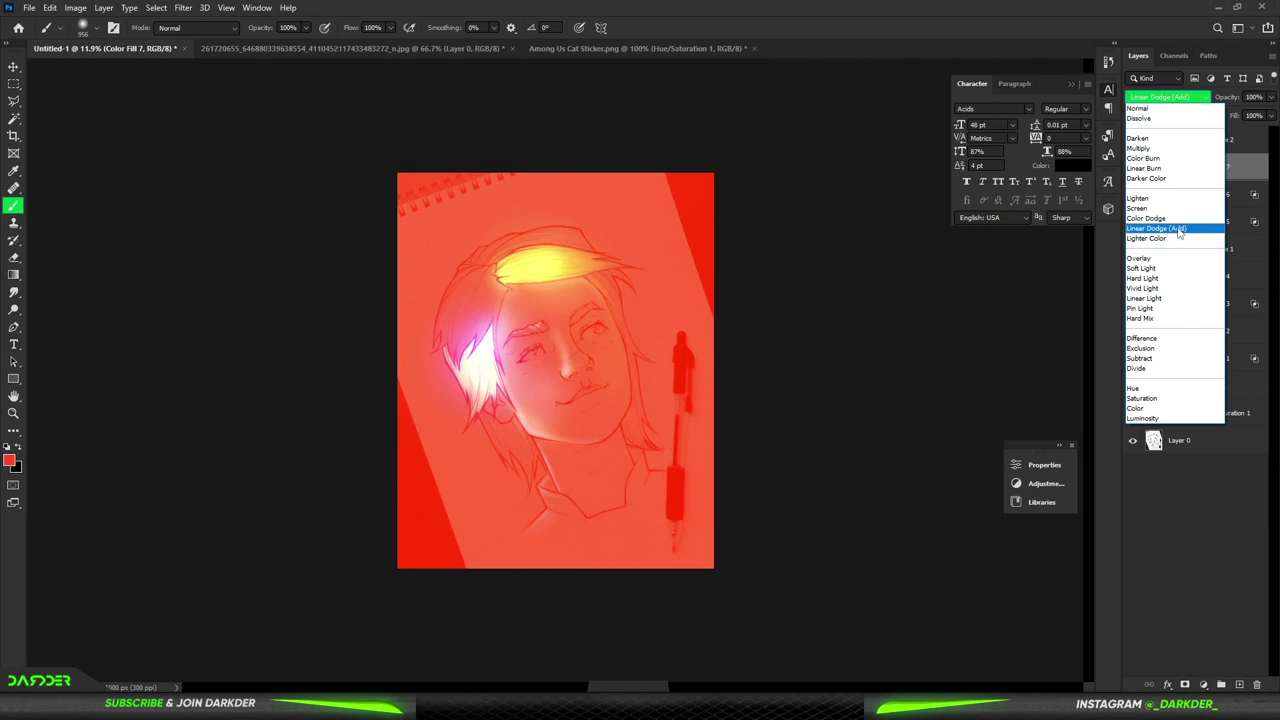
left_click(1160, 228)
- Set the red fill's Blend If Underlying Layer to 20 and invert its mask to black
left_click(1185, 168)
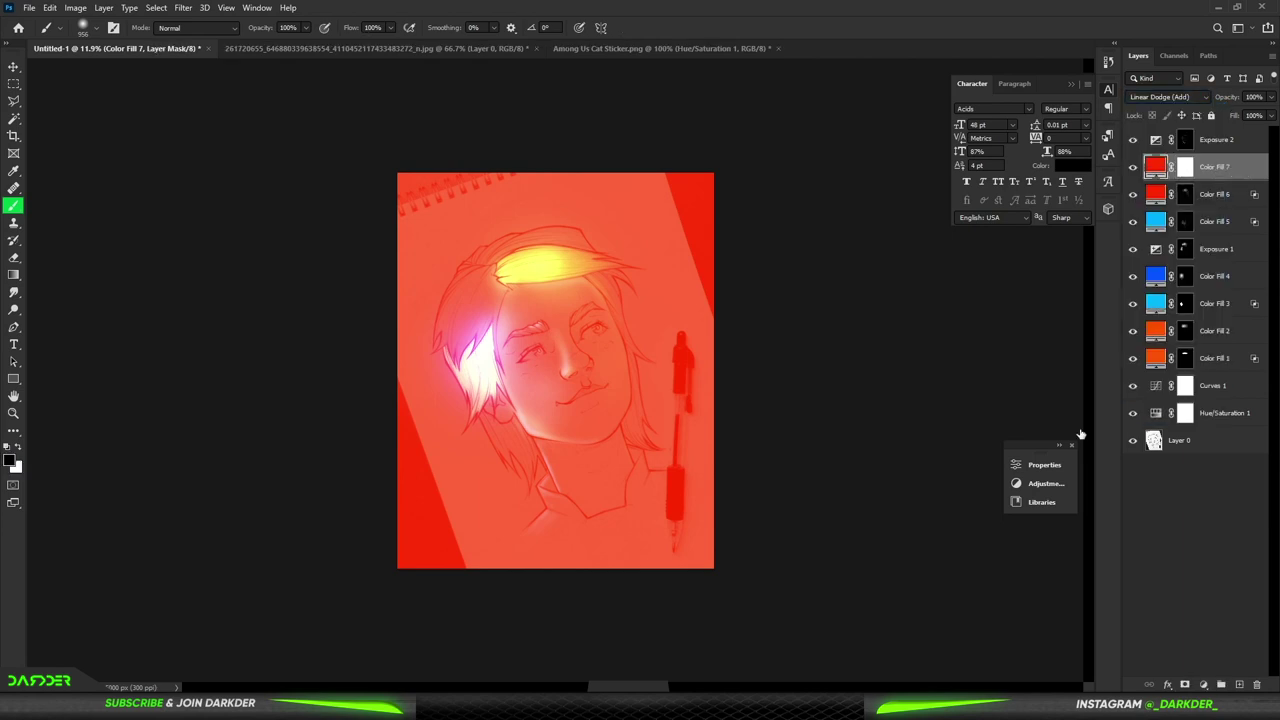
double_click(1245, 167)
mouse_move(938, 598)
left_mouse_down()
mouse_move(984, 591)
mouse_move(958, 595)
left_mouse_up()
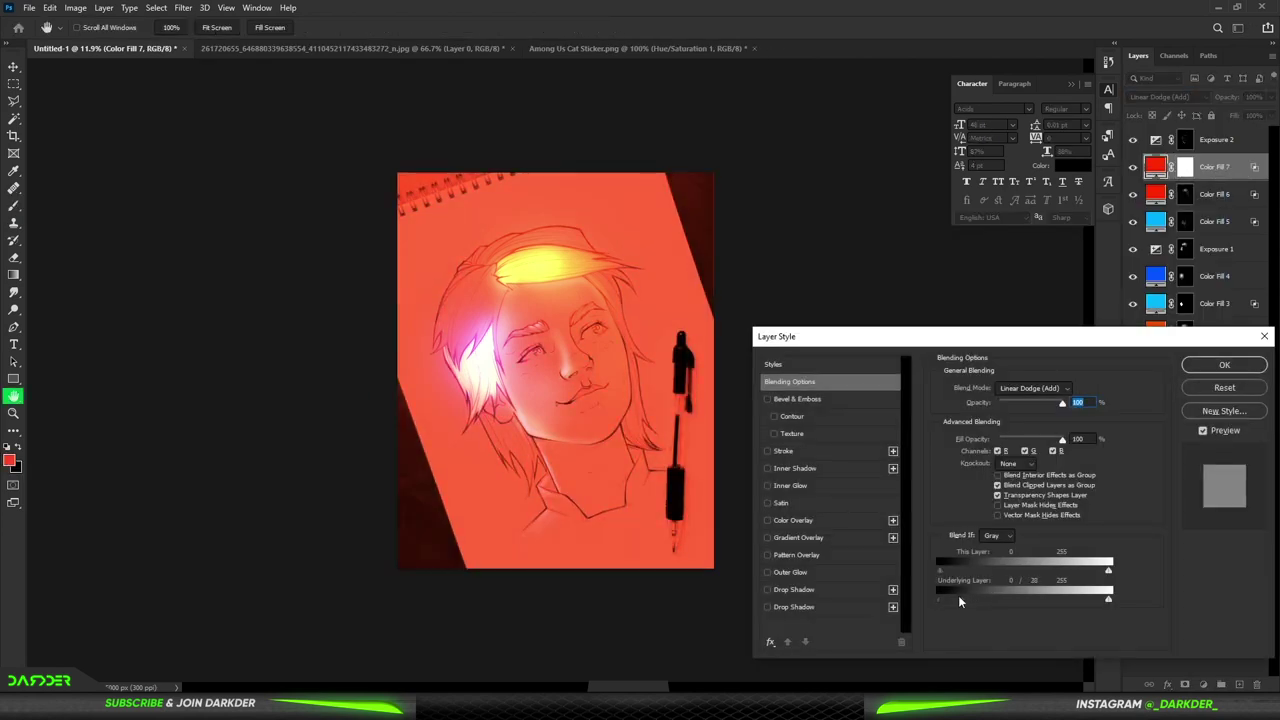
key("Return")
key("b")
key("ctrl+i")
scroll(710, 356, "up", 2)
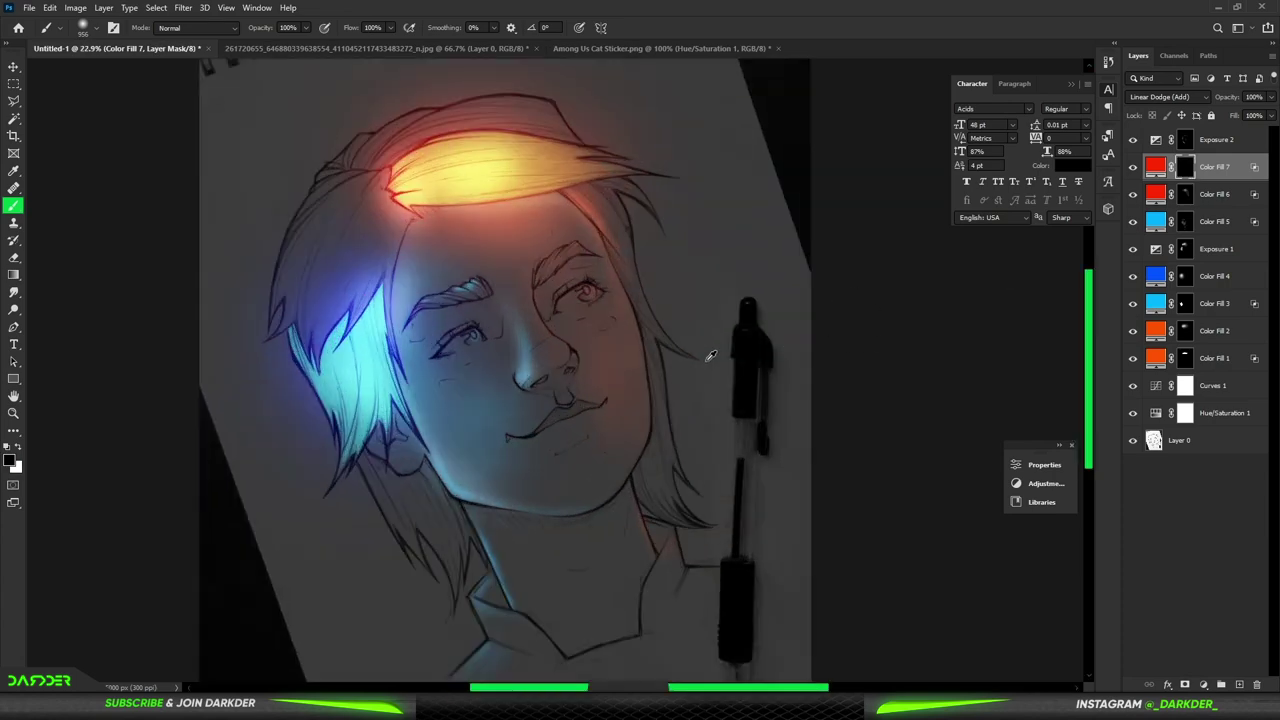
- Paint red glow onto the pen cap on Color Fill 7's mask
scroll(710, 356, "up", 4)
key("x")
left_click_drag(749, 214, 731, 386)
key("x")
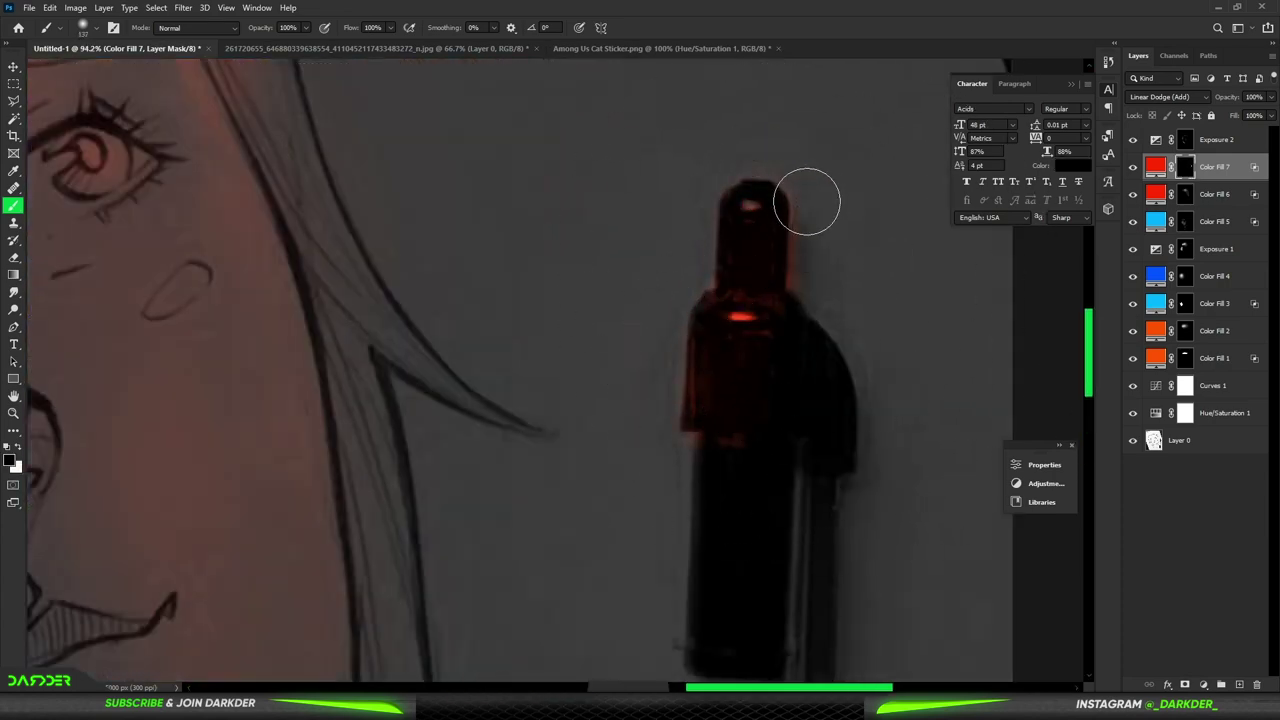
- Paint red glow down the pen body and grip, masking back the excess with black
scroll(803, 190, "down", 2)
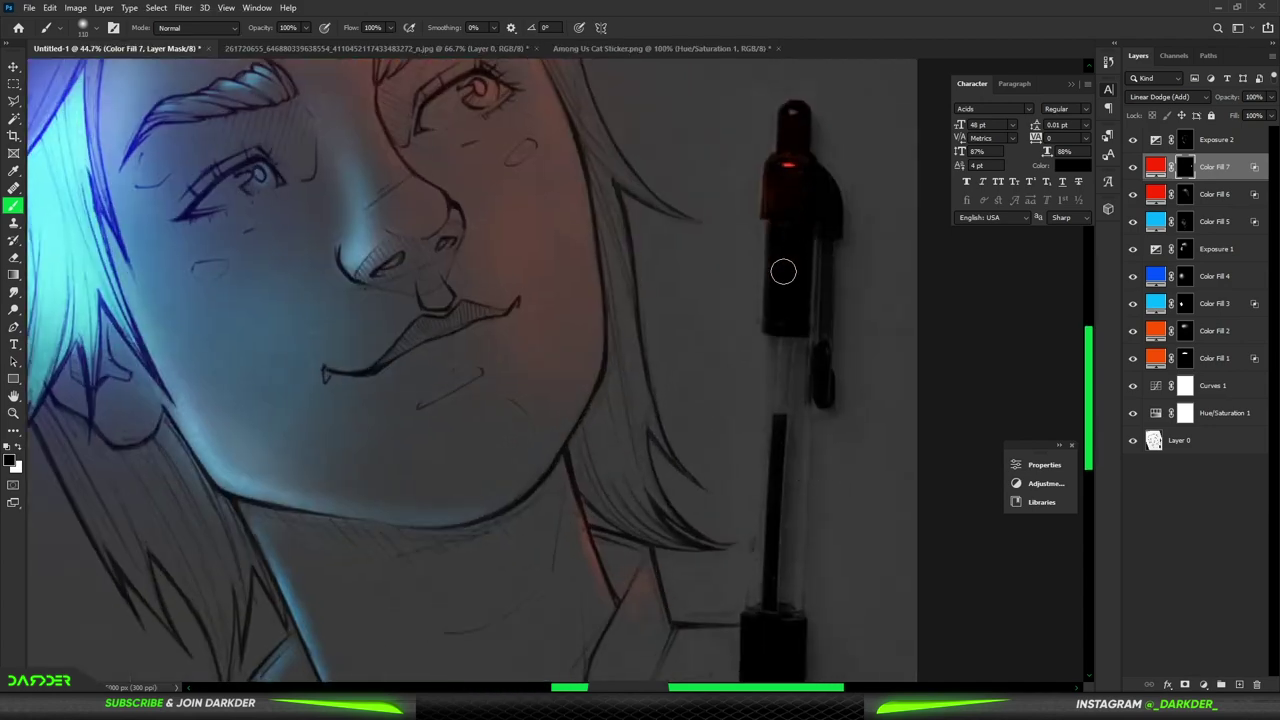
left_click_drag(783, 330, 772, 600)
key("x")
mouse_move(777, 393)
left_mouse_down()
mouse_move(763, 491)
mouse_move(786, 557)
mouse_move(805, 504)
left_mouse_up()
key("bracketright")
key("bracketright")
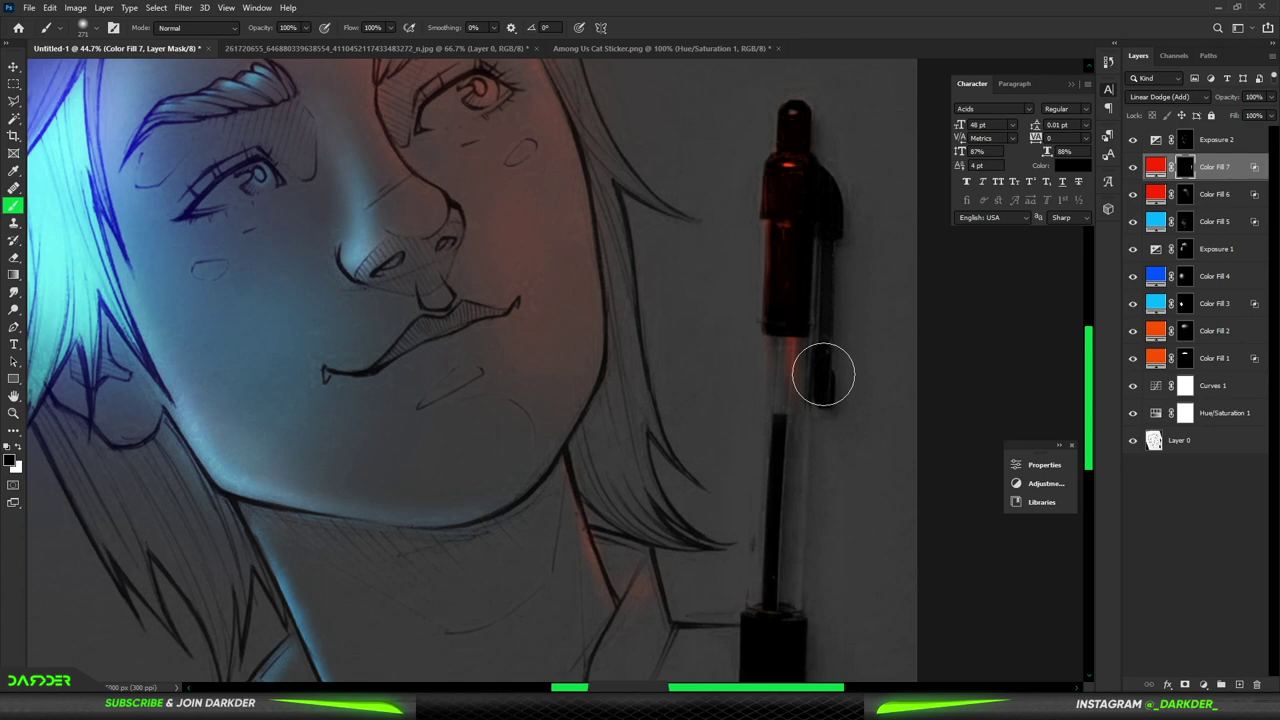
scroll(812, 569, "down", 3)
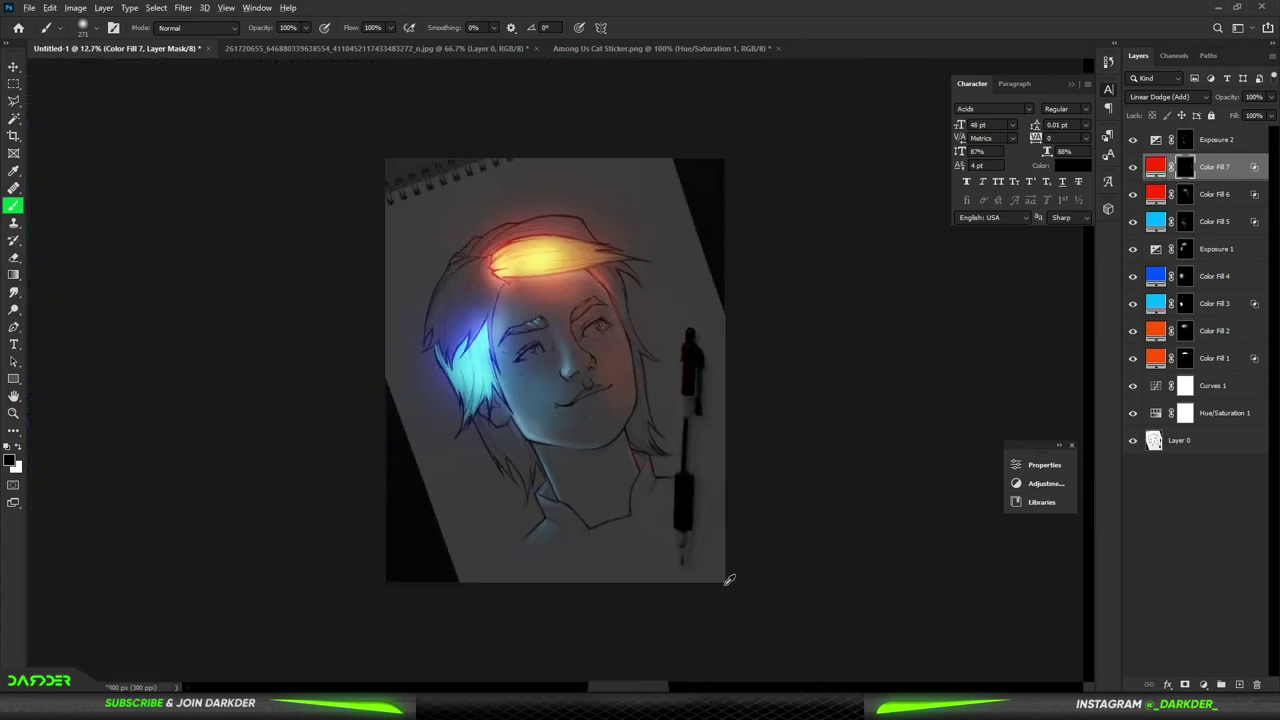
scroll(749, 546, "up", 3)
scroll(749, 360, "up", 1)
key("x")
key("bracketleft")
key("bracketleft")
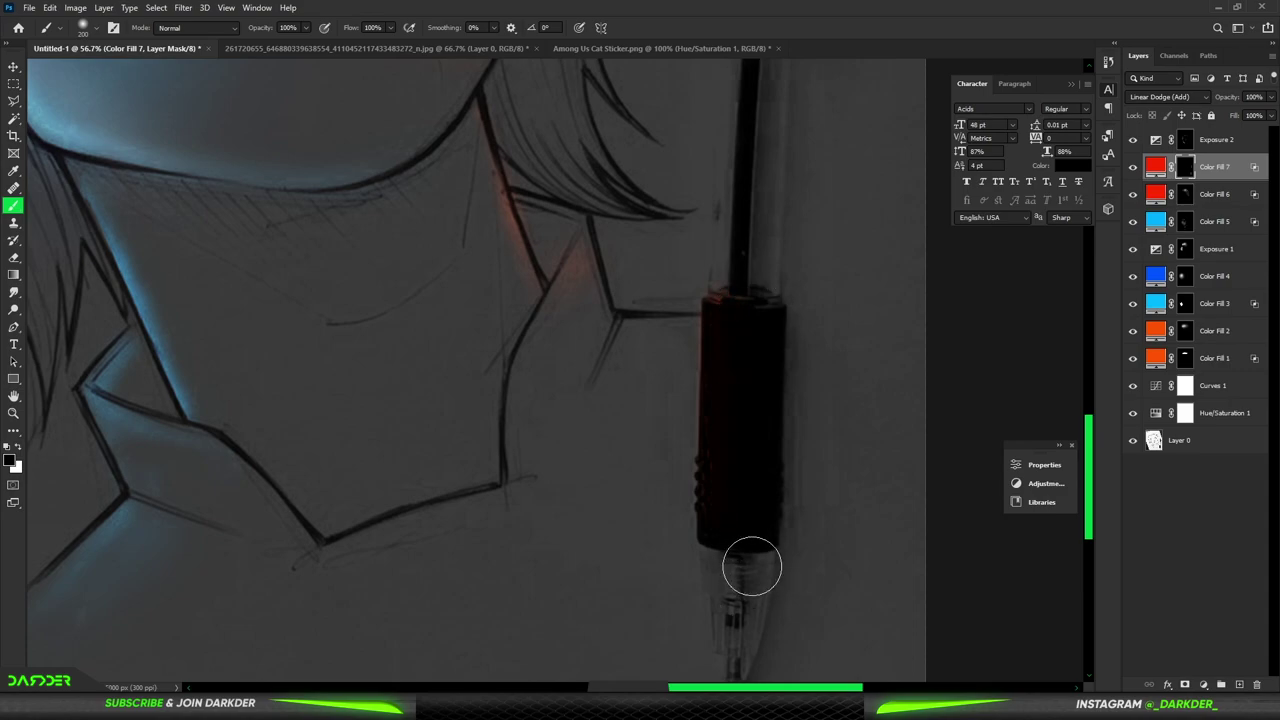
scroll(752, 566, "down", 4)
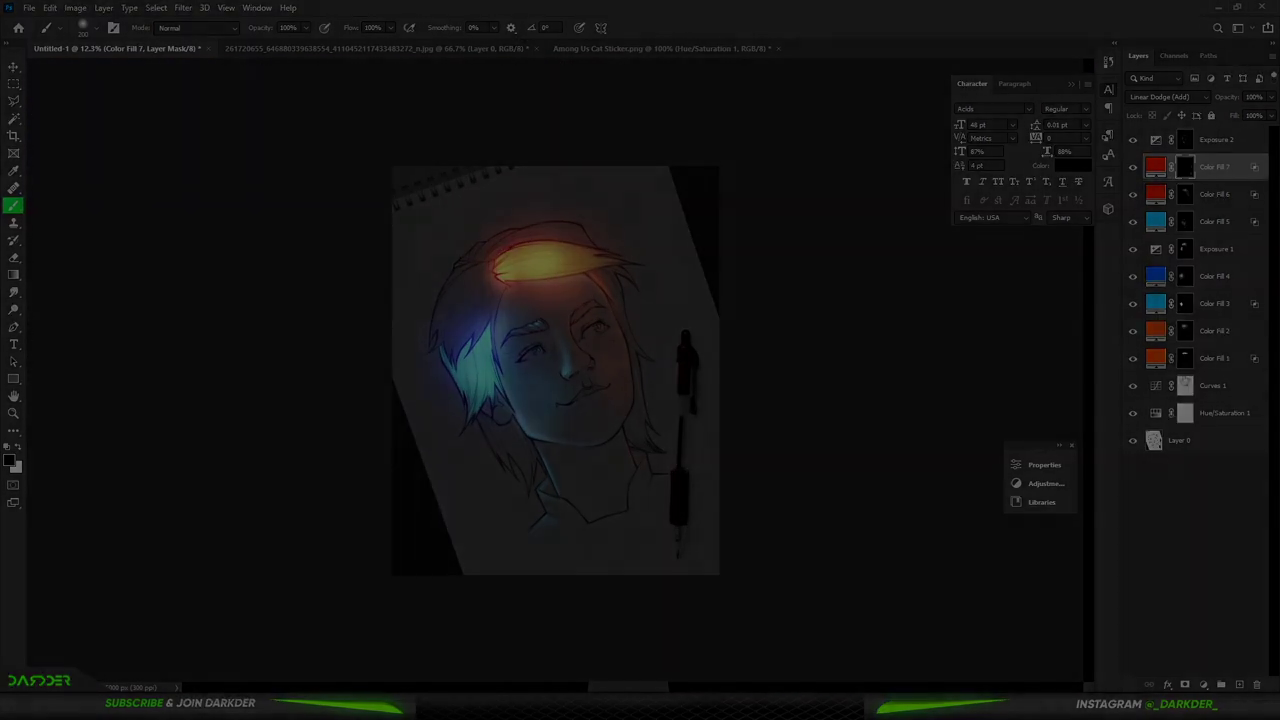